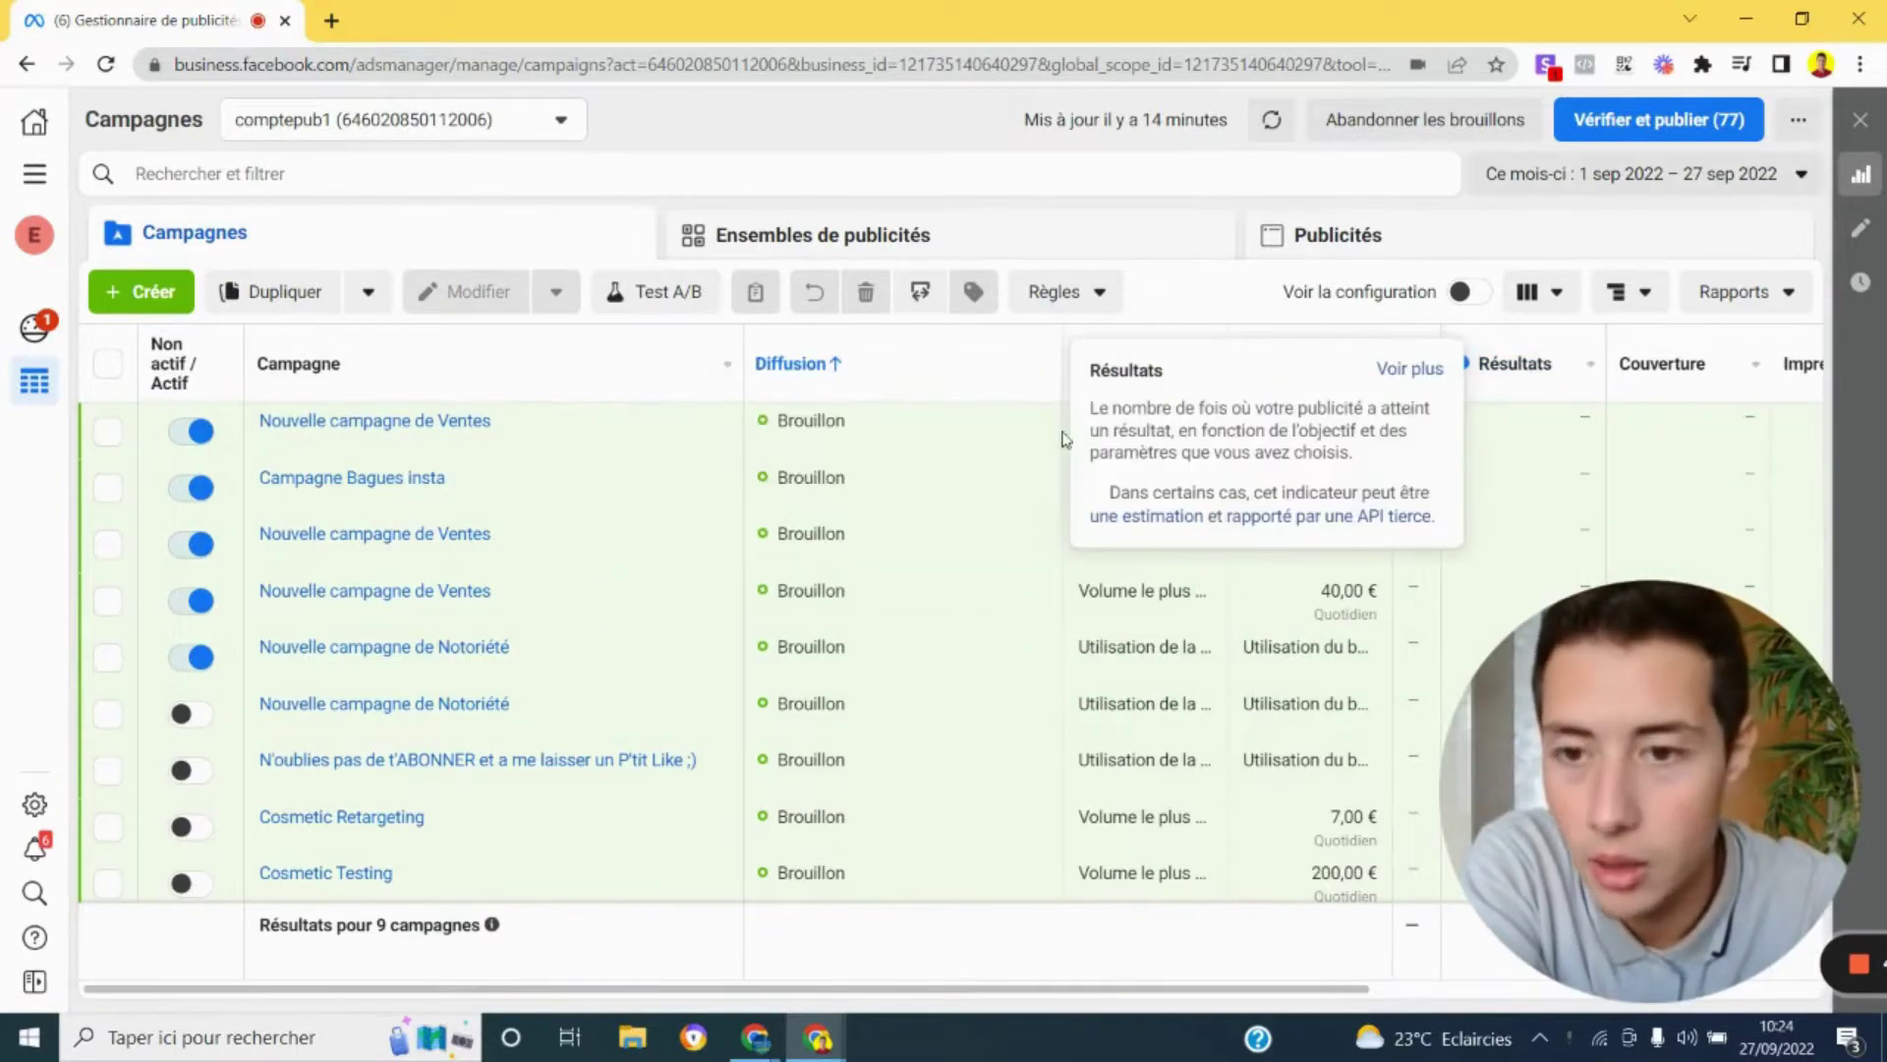
# Create a new campaign with the Interactions objective and continue to its settings.
pyautogui.click(155, 293)
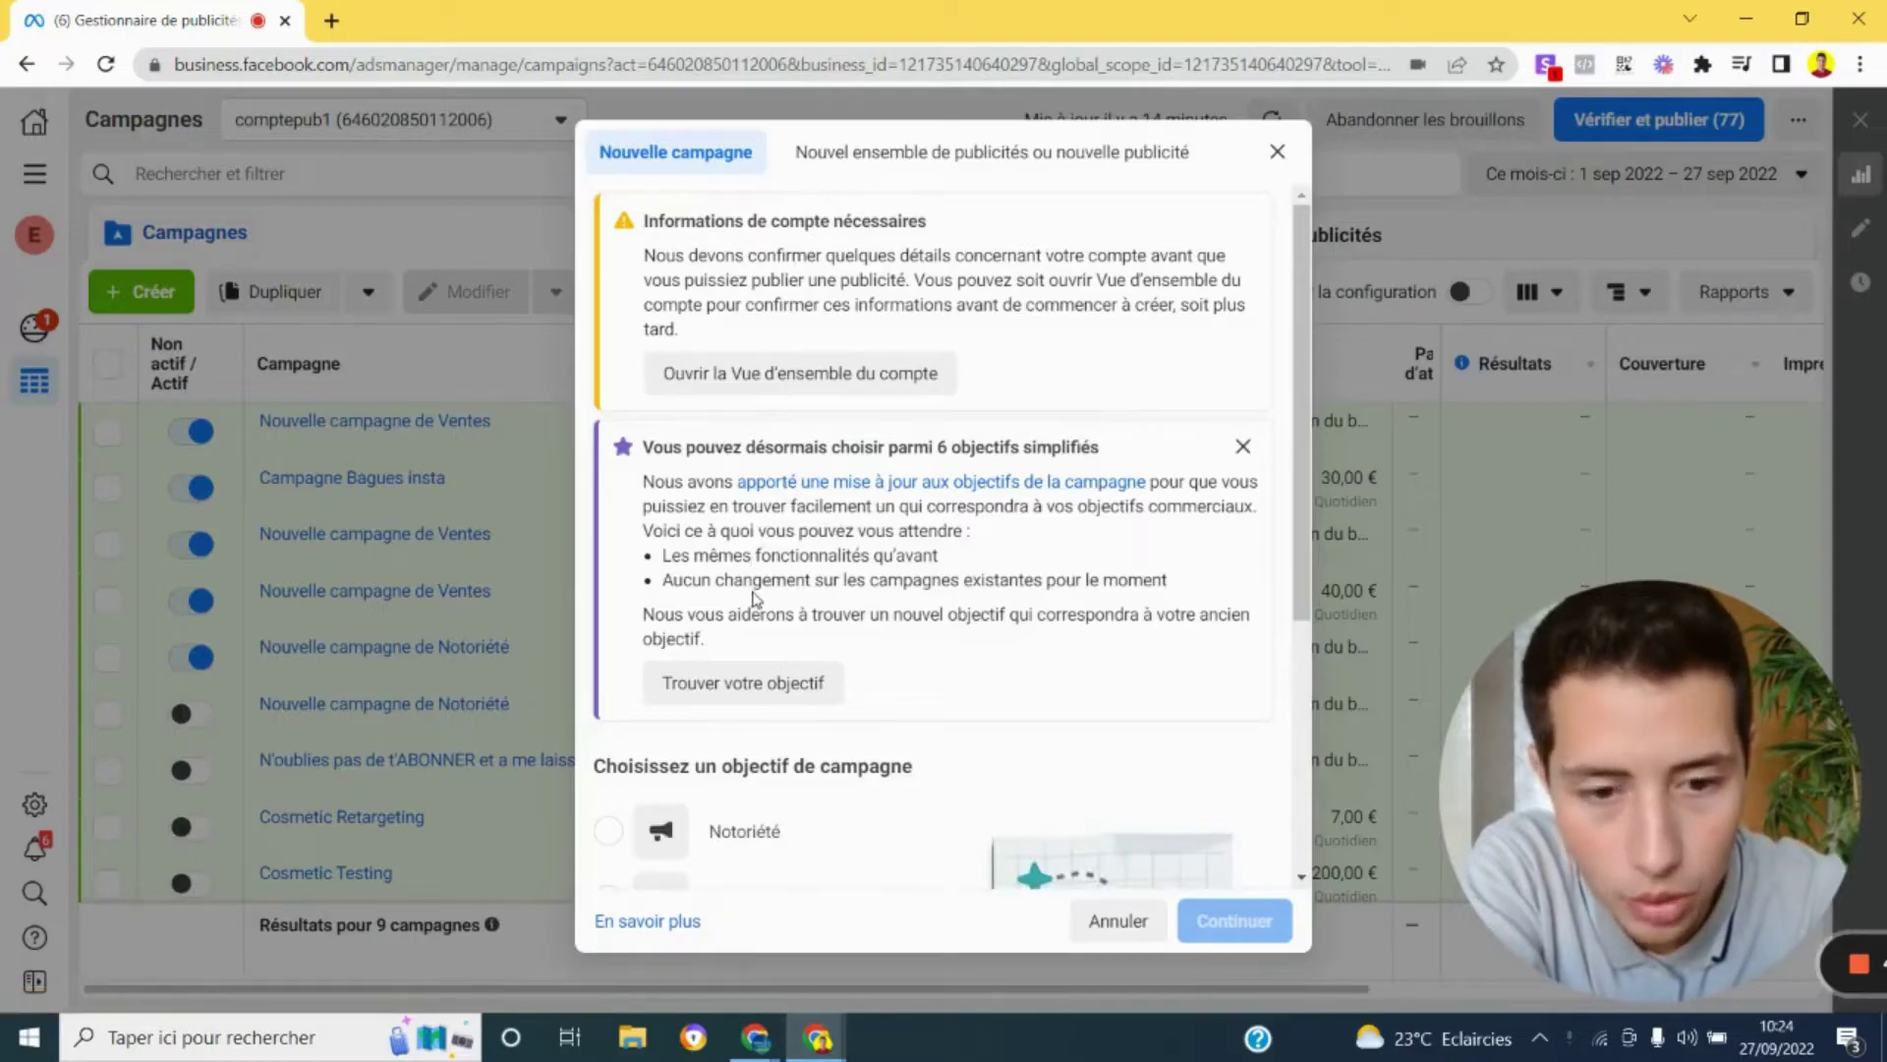
pyautogui.scroll(-3, 755, 598)
pyautogui.scroll(-2, 766, 619)
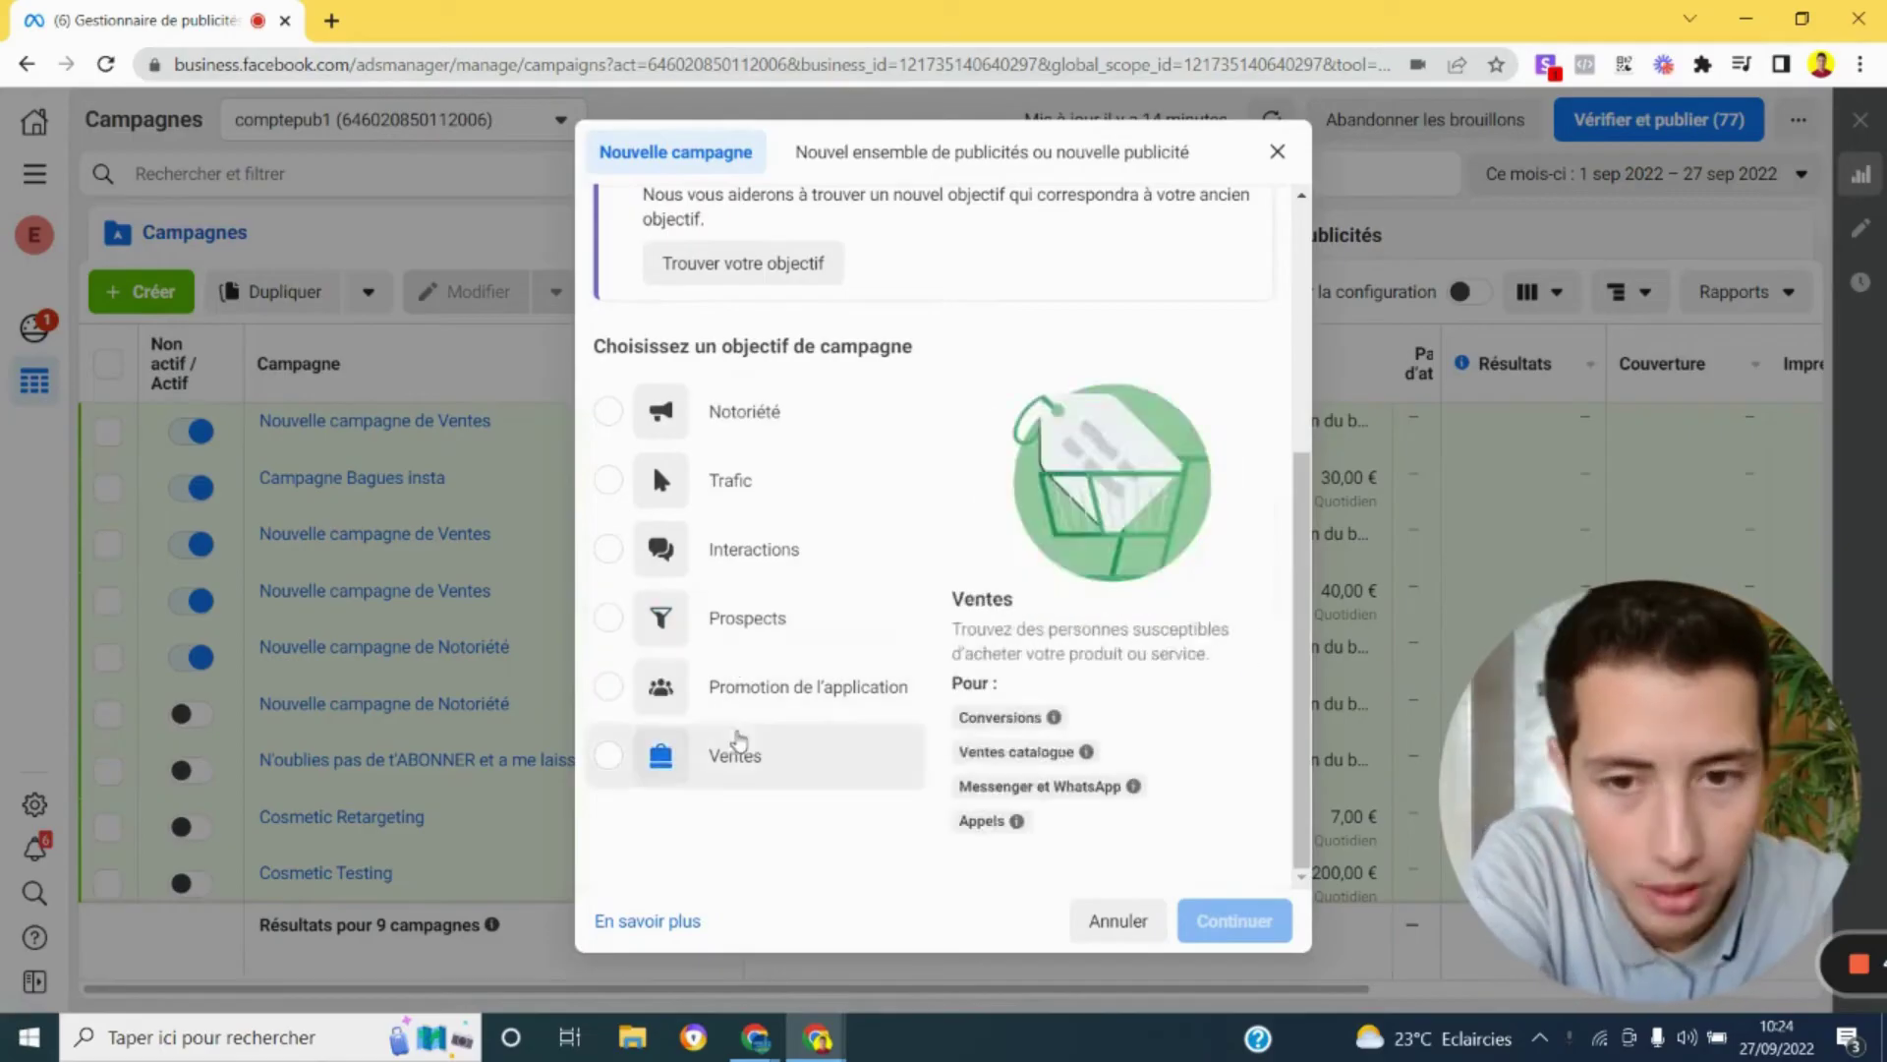
pyautogui.click(619, 551)
pyautogui.scroll(-1, 994, 704)
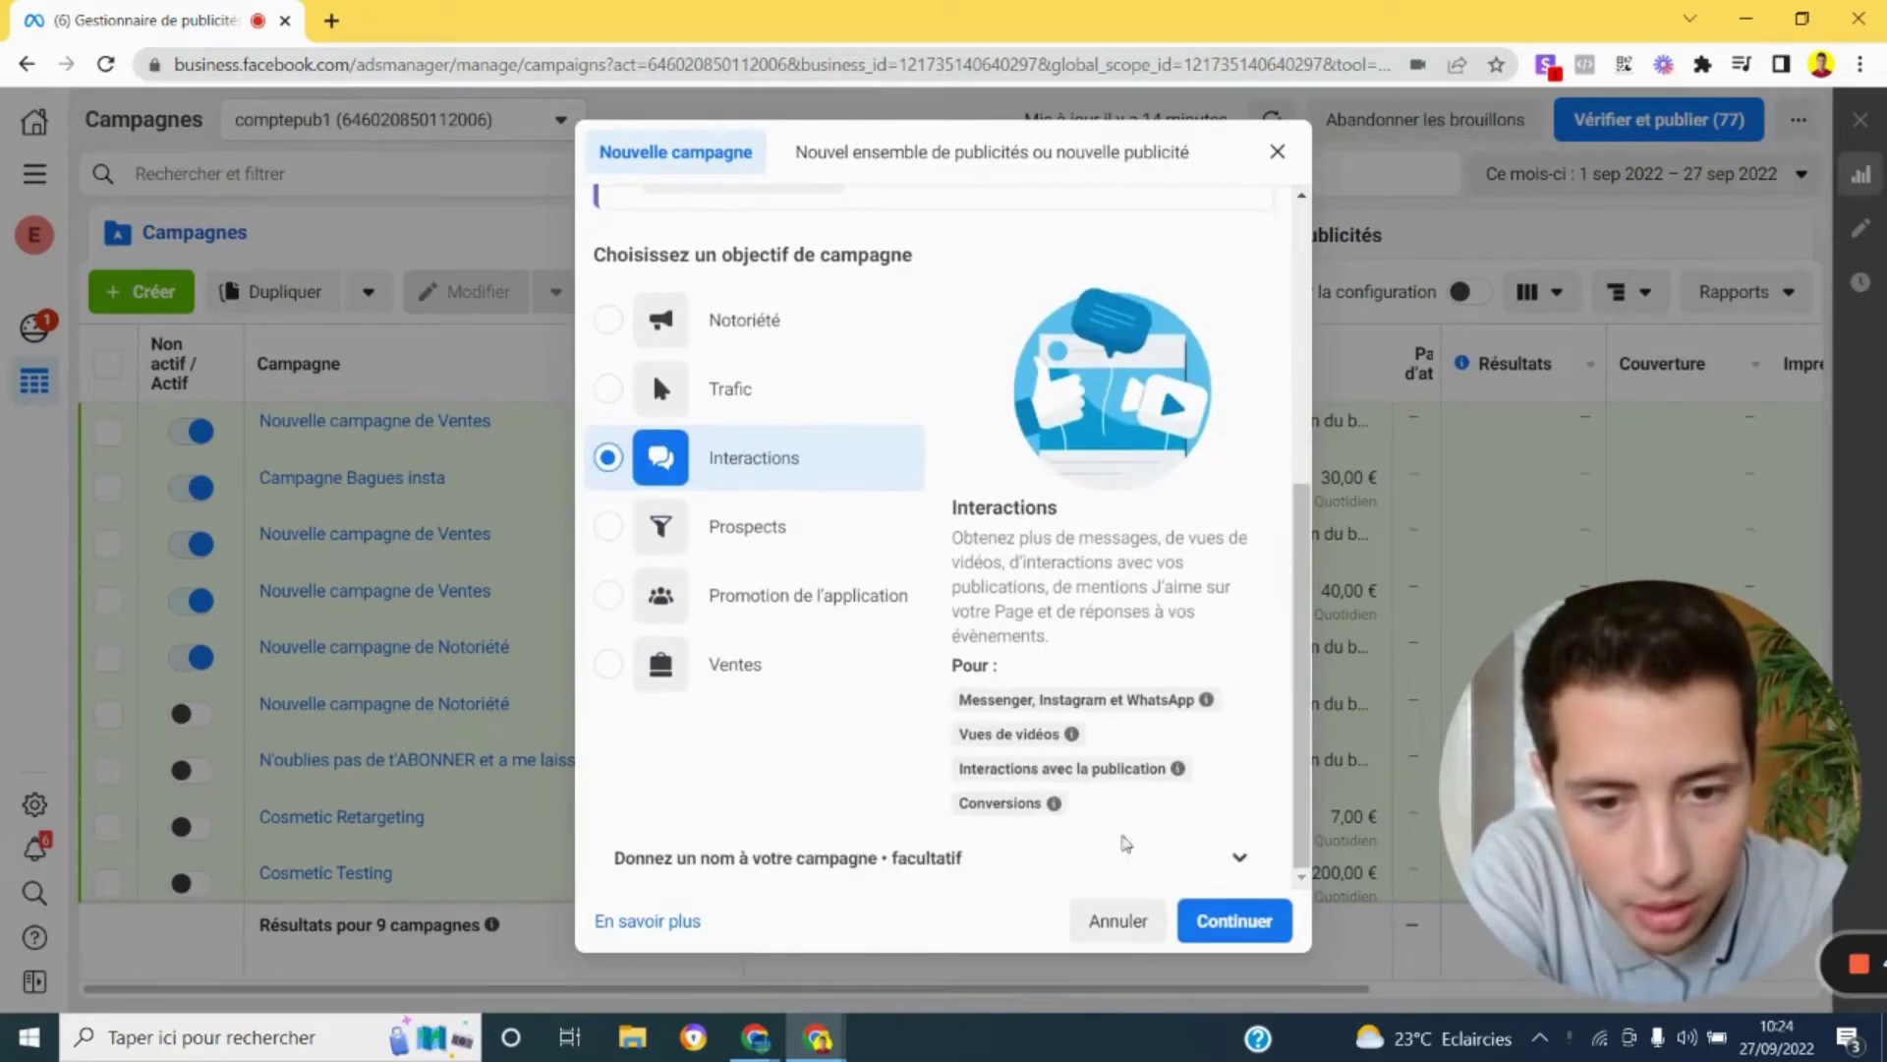
pyautogui.click(1224, 926)
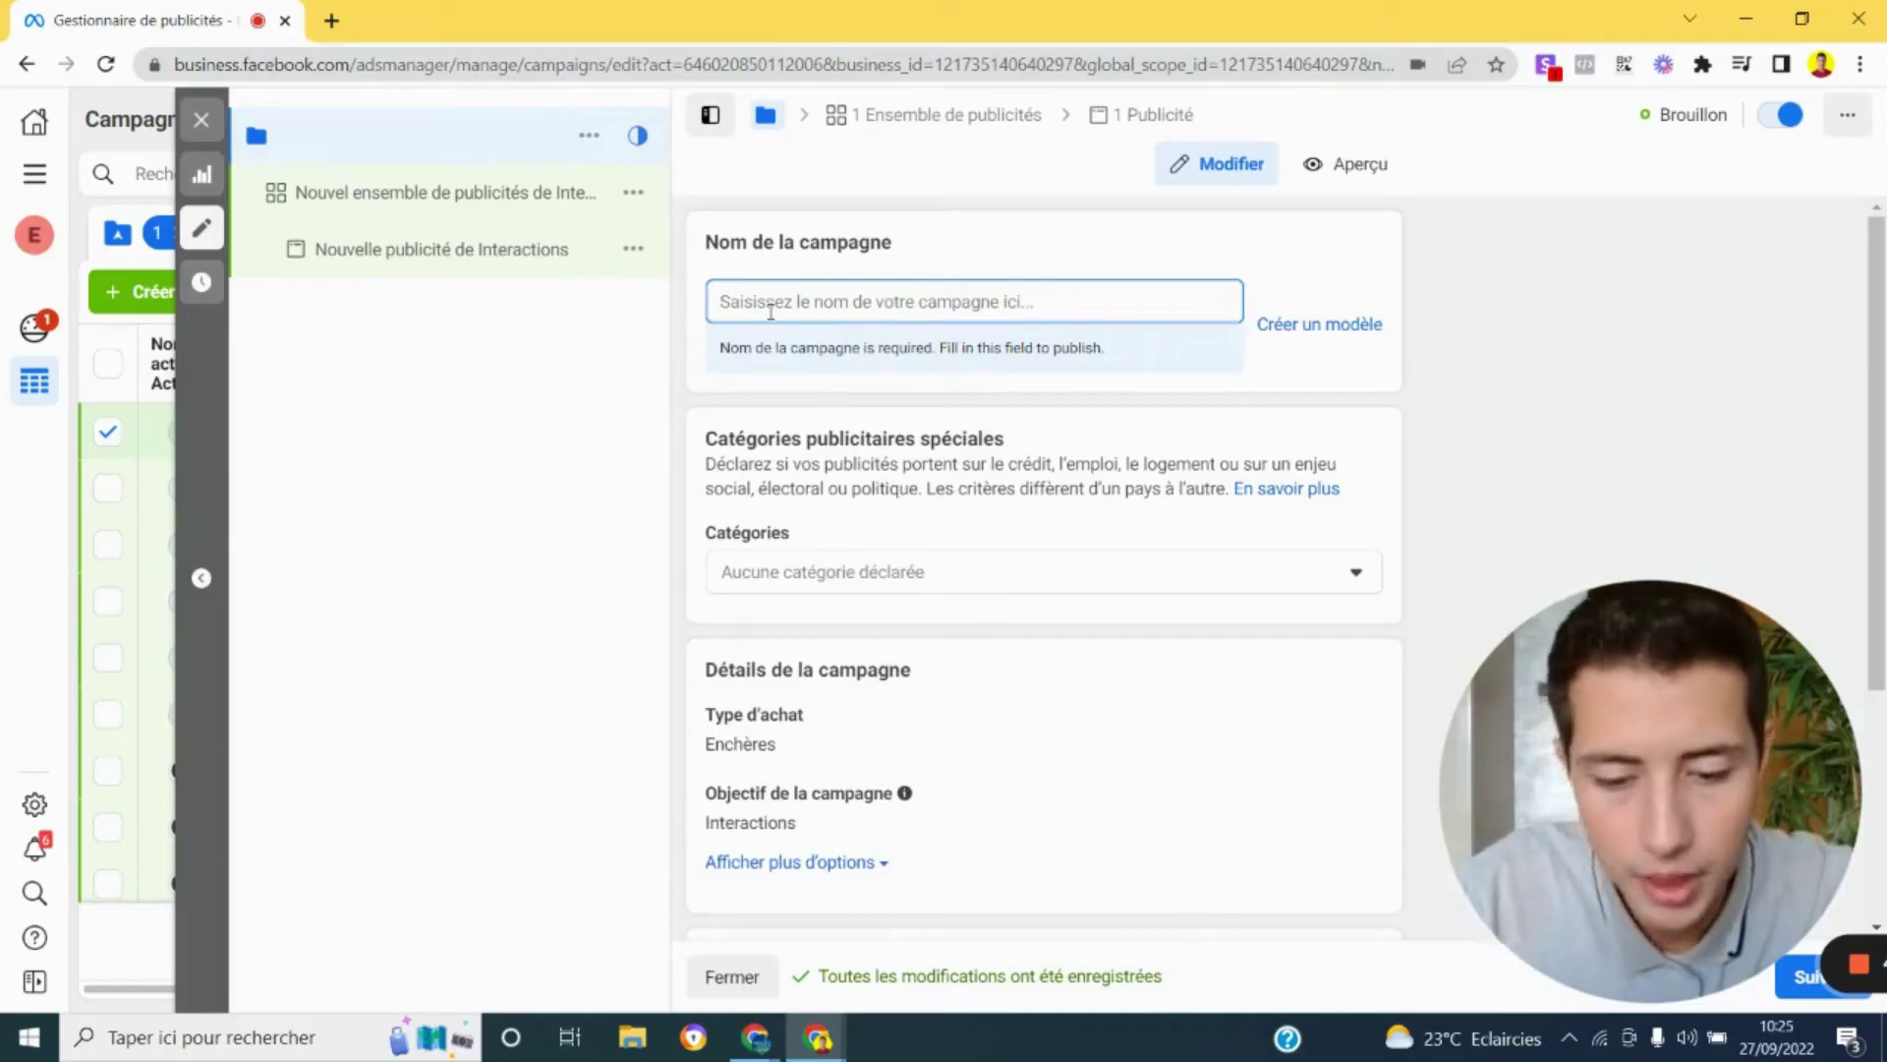
# Name the campaign "campagne Fan page" and review the available special ad categories.
pyautogui.write('campagne Fan page')
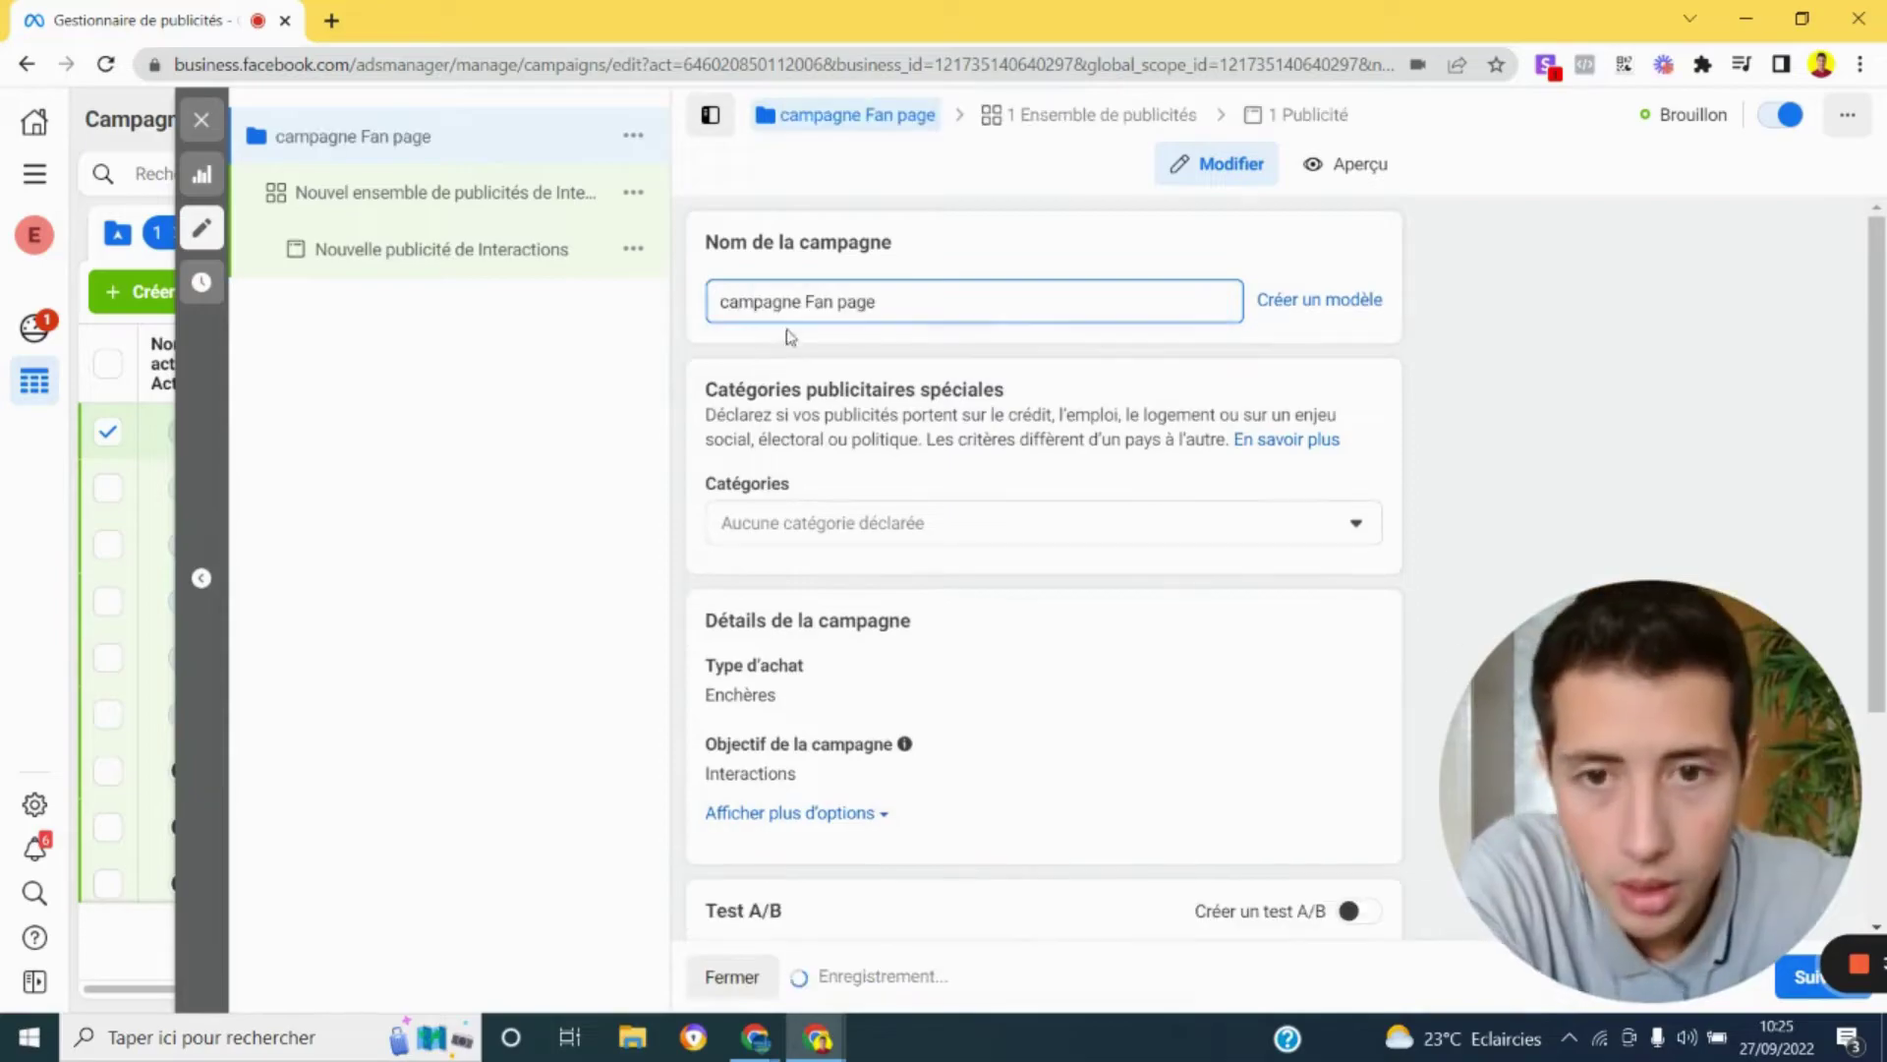
pyautogui.click(704, 369)
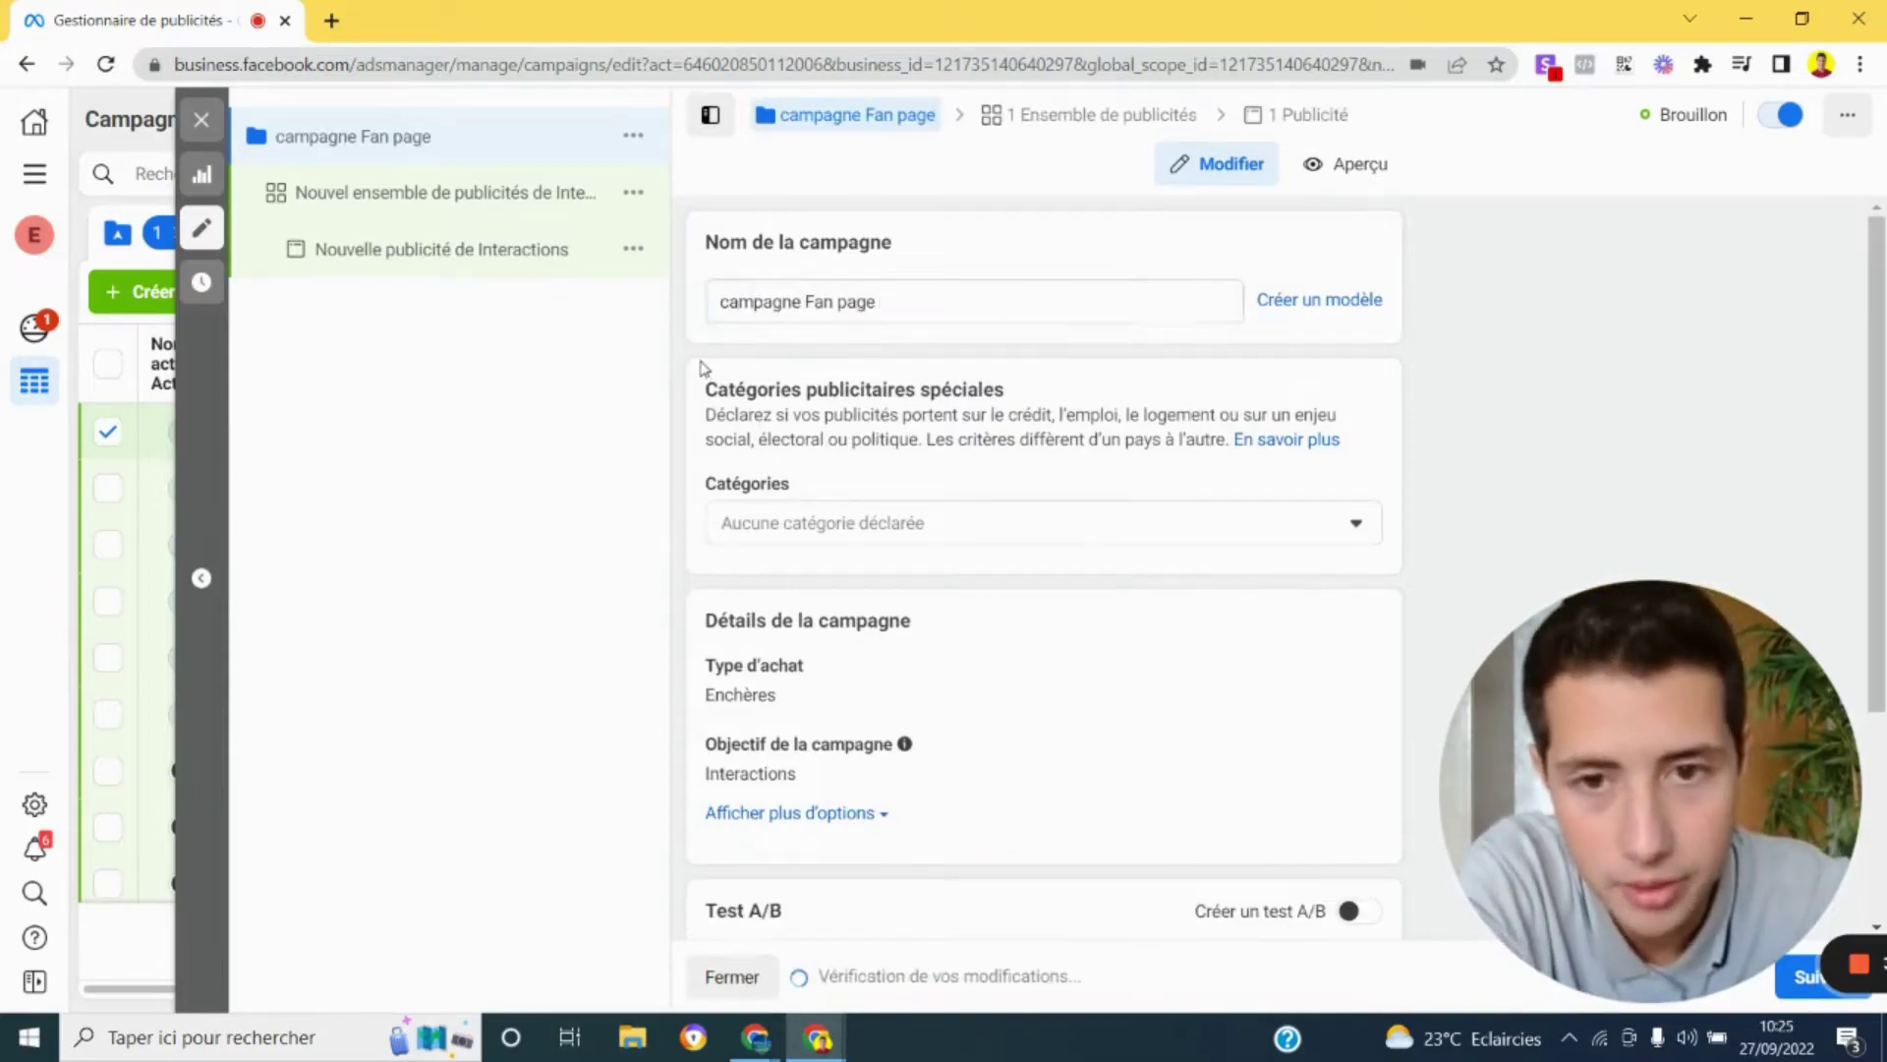
pyautogui.scroll(-1, 733, 413)
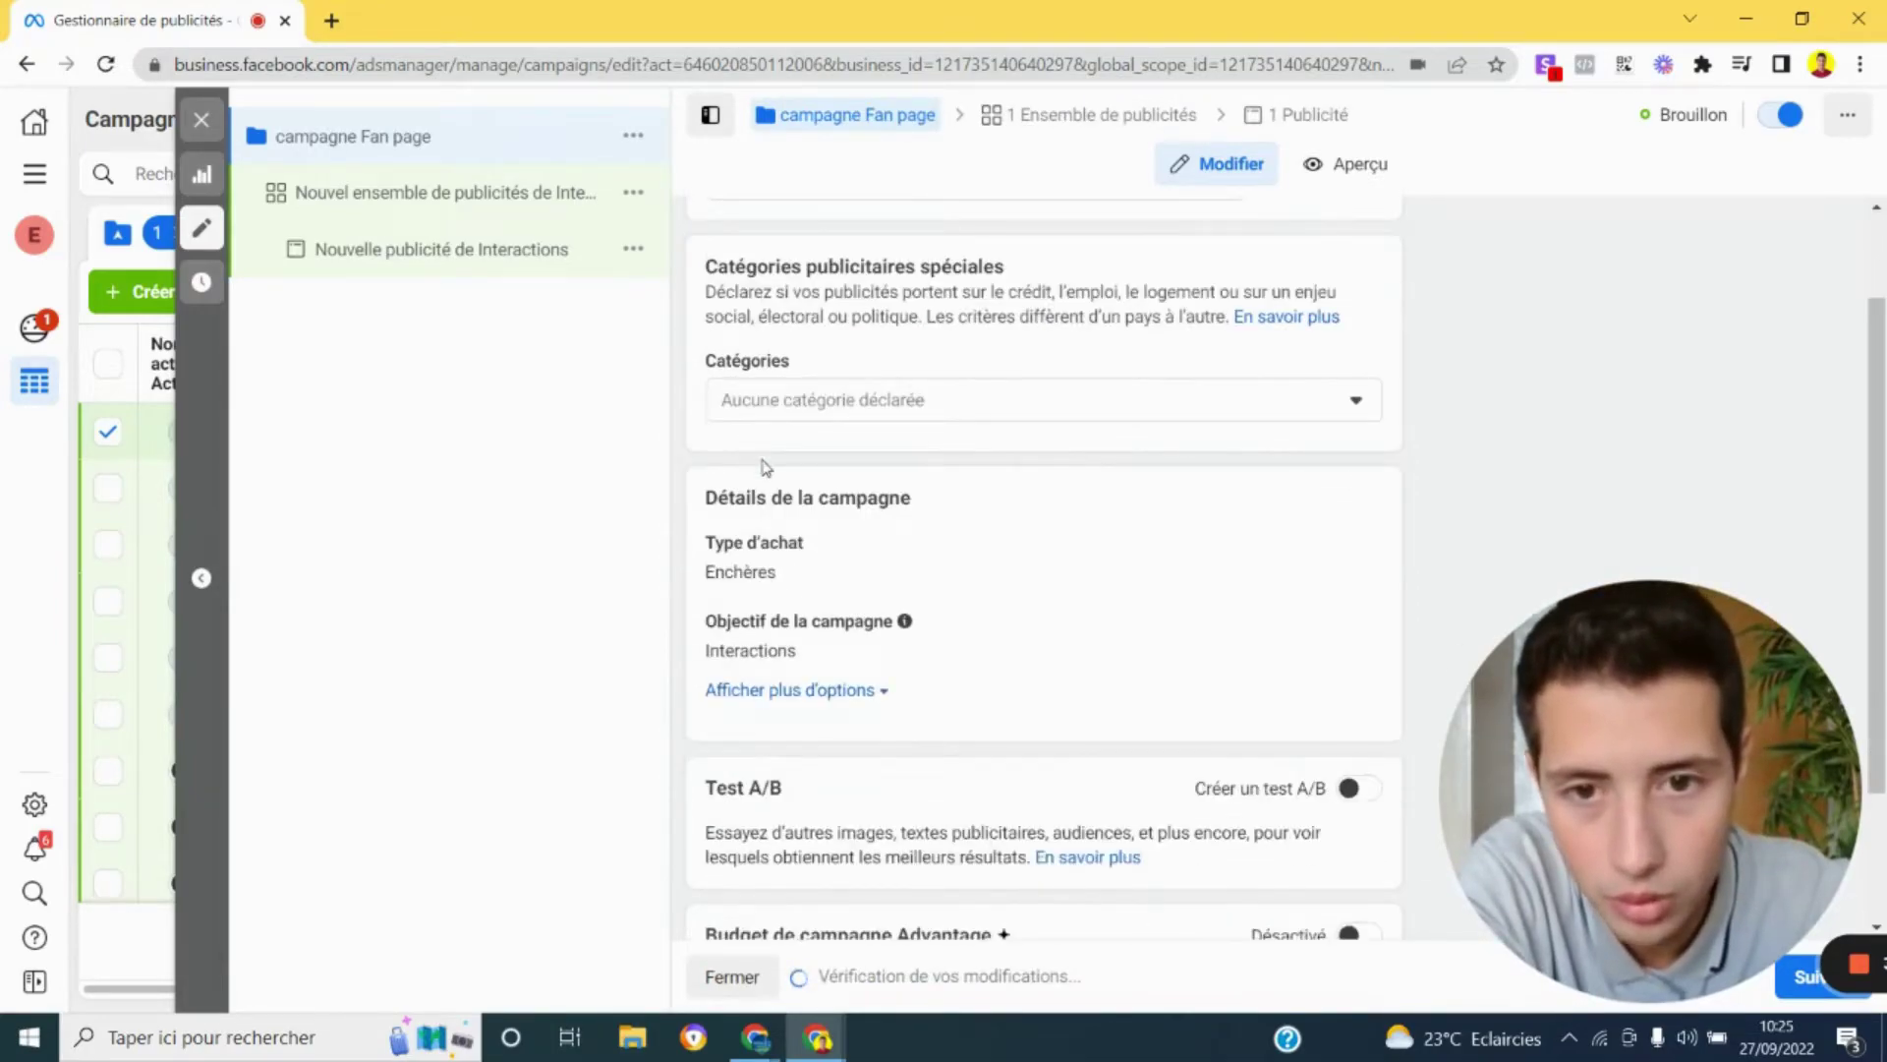
pyautogui.scroll(-1, 767, 468)
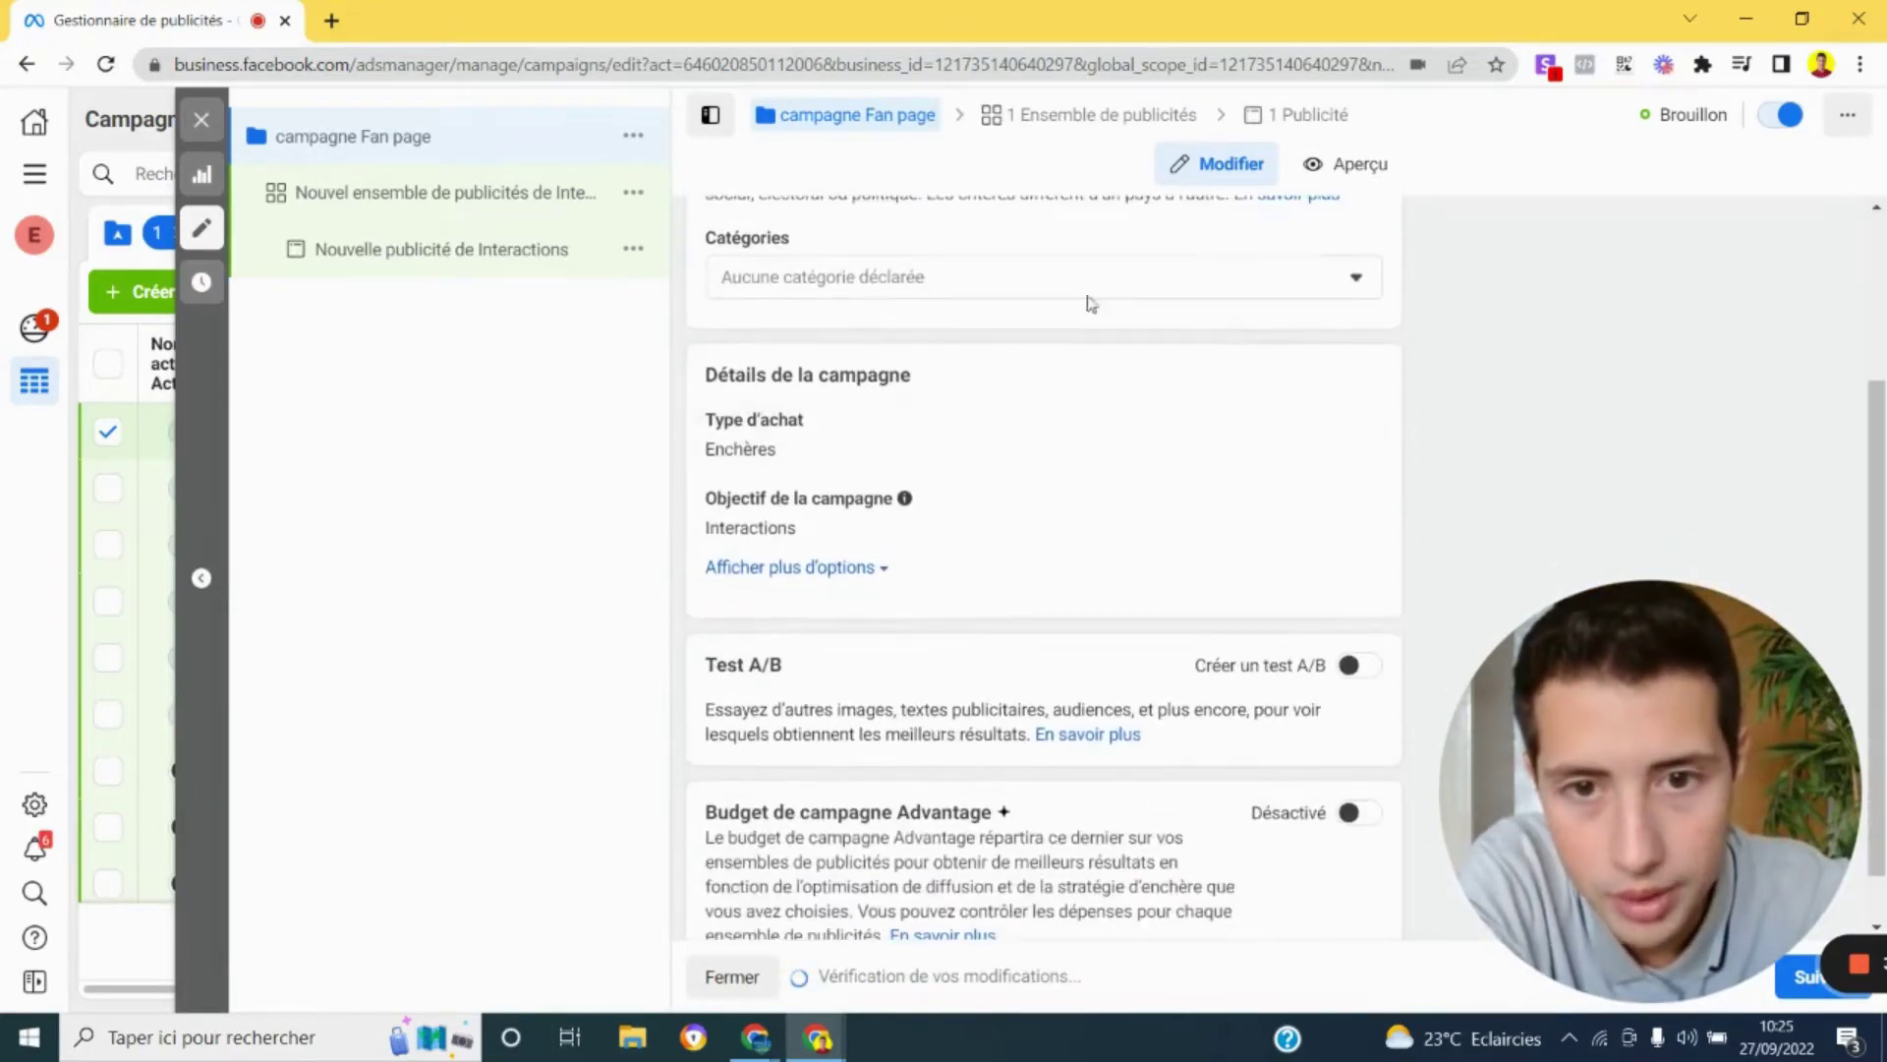
pyautogui.click(995, 278)
pyautogui.scroll(-1, 1012, 507)
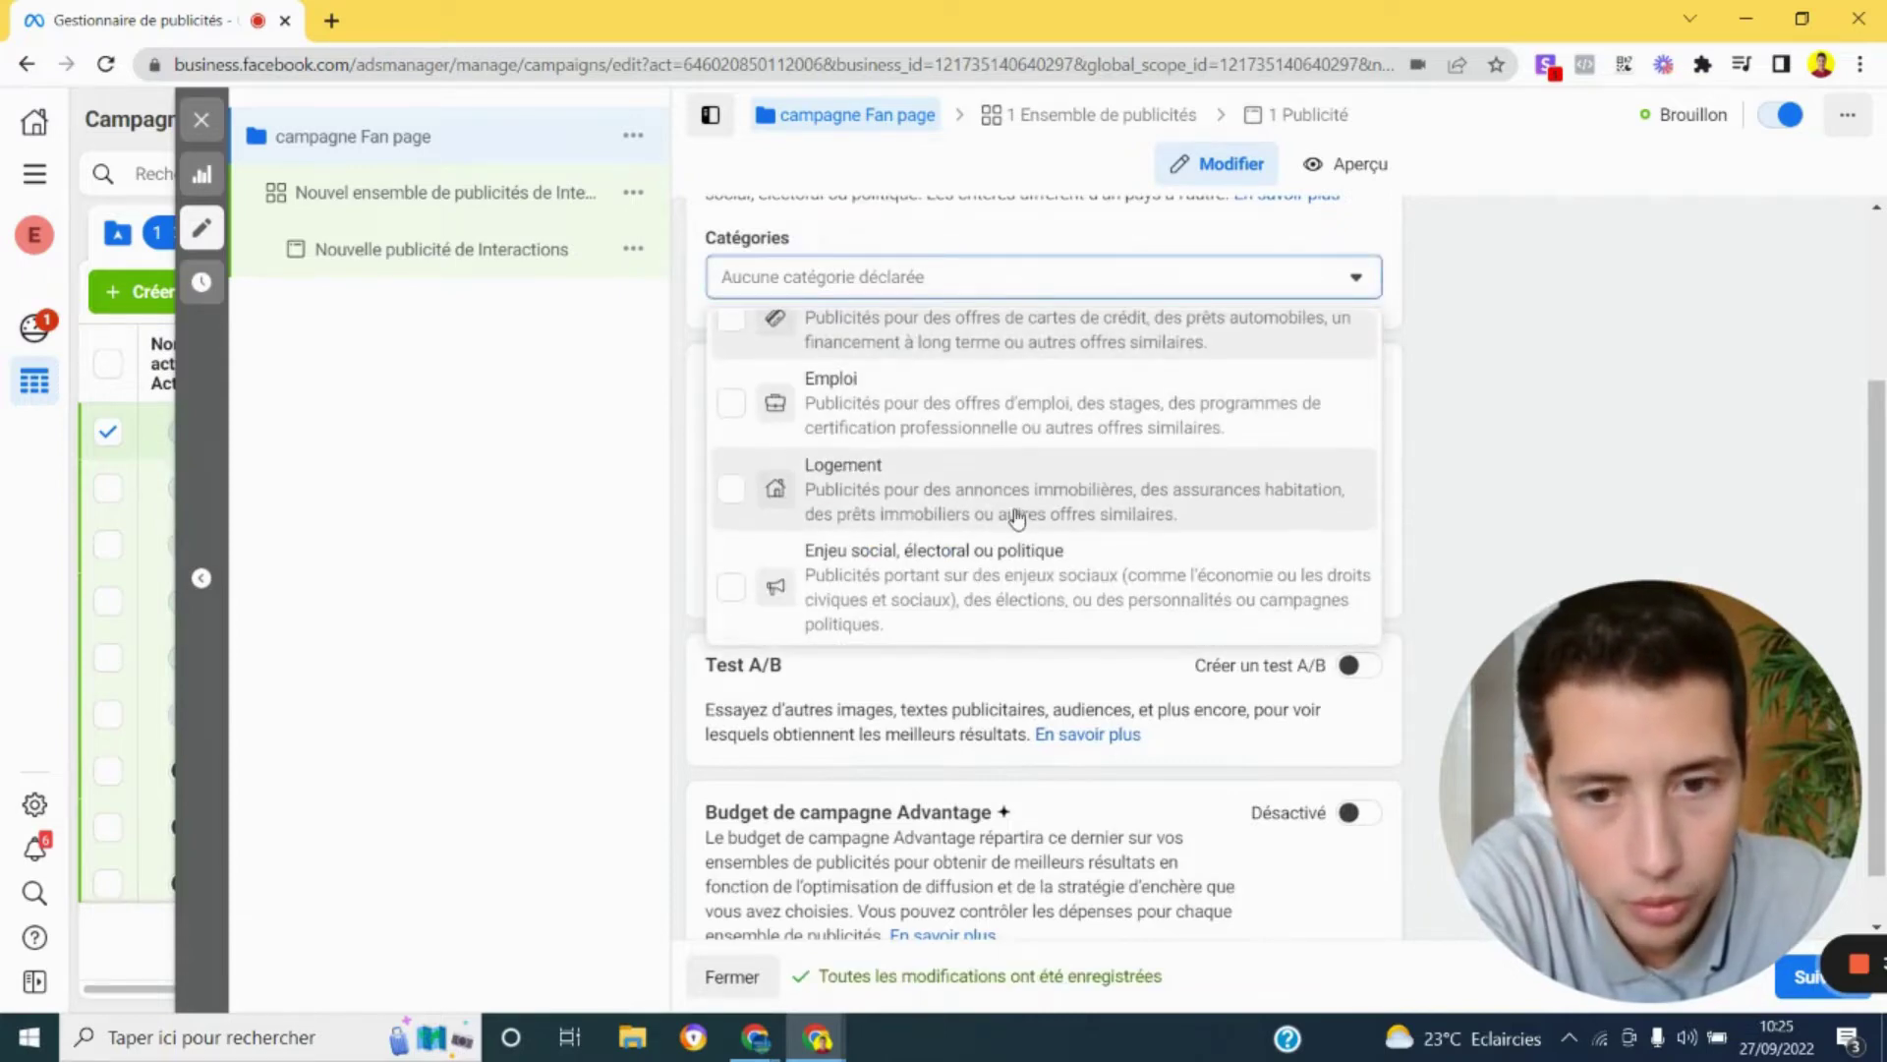
pyautogui.click(1495, 421)
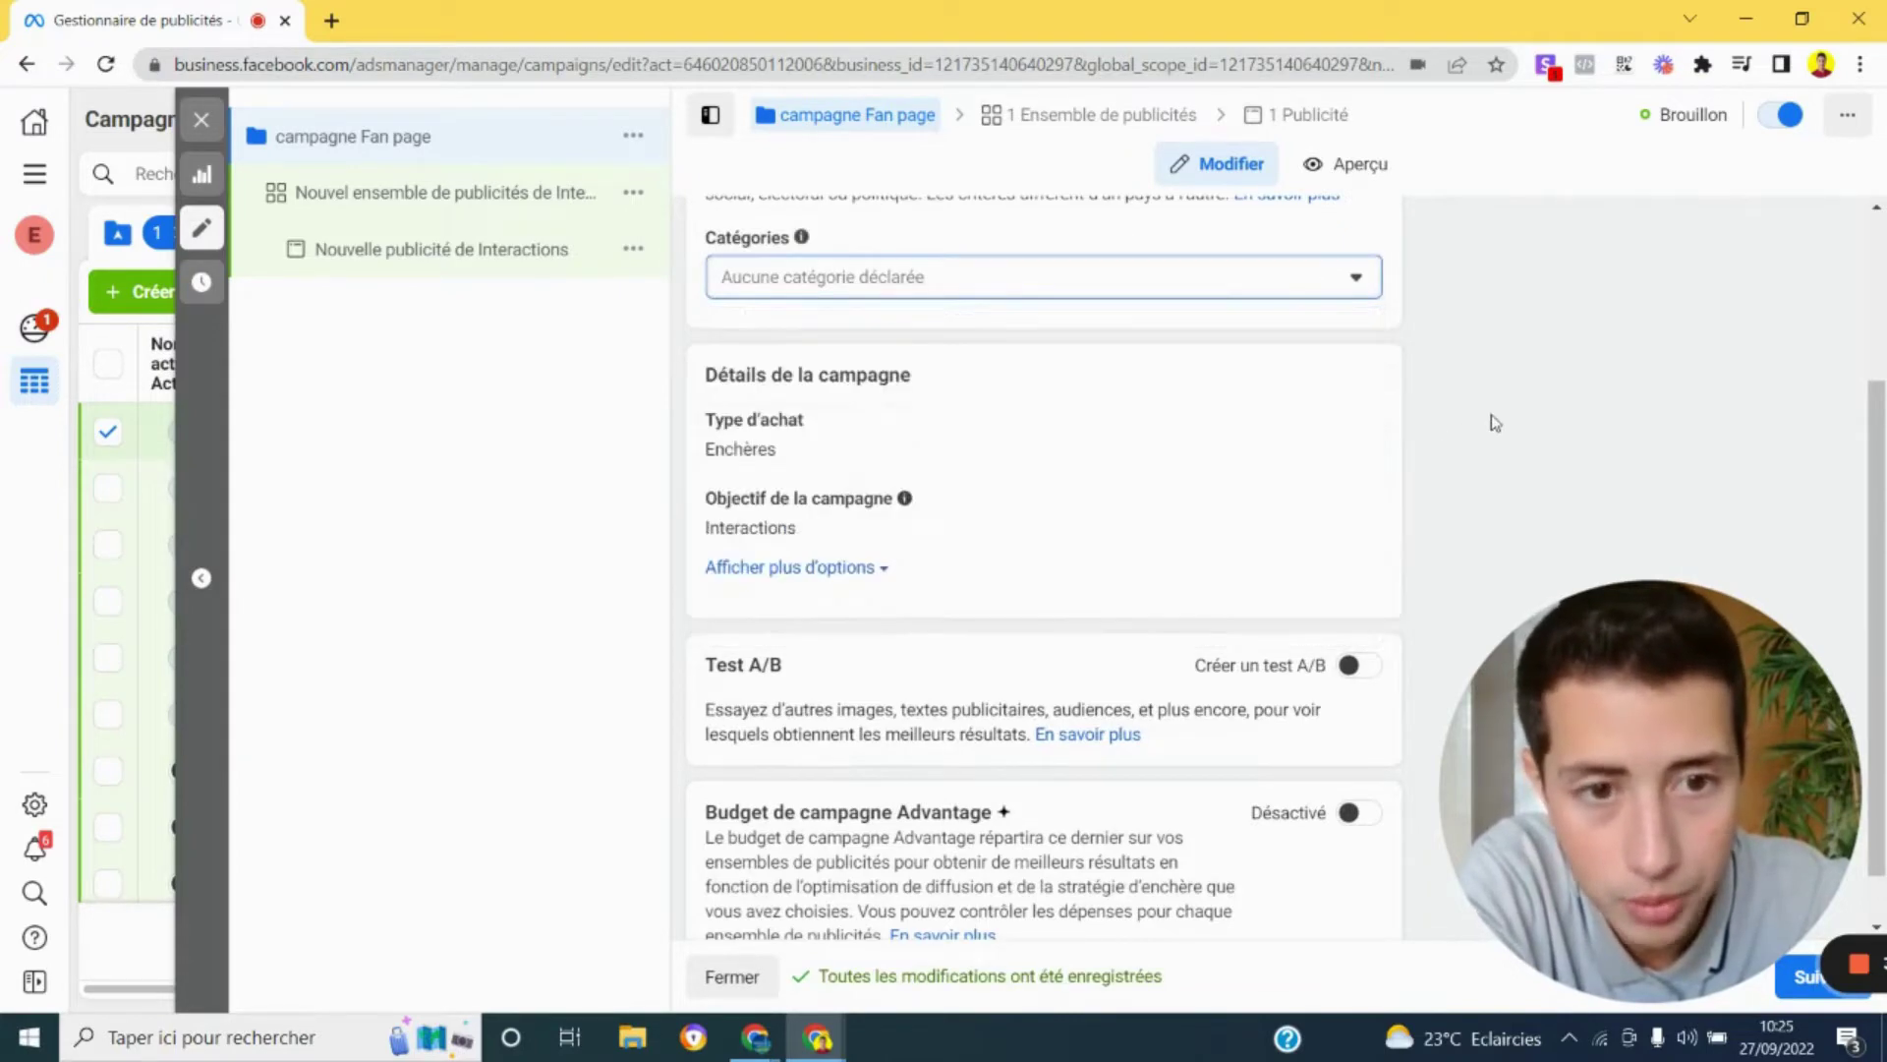
# Turn on the Advantage campaign budget and set the daily budget to 7 €.
pyautogui.scroll(-1, 855, 464)
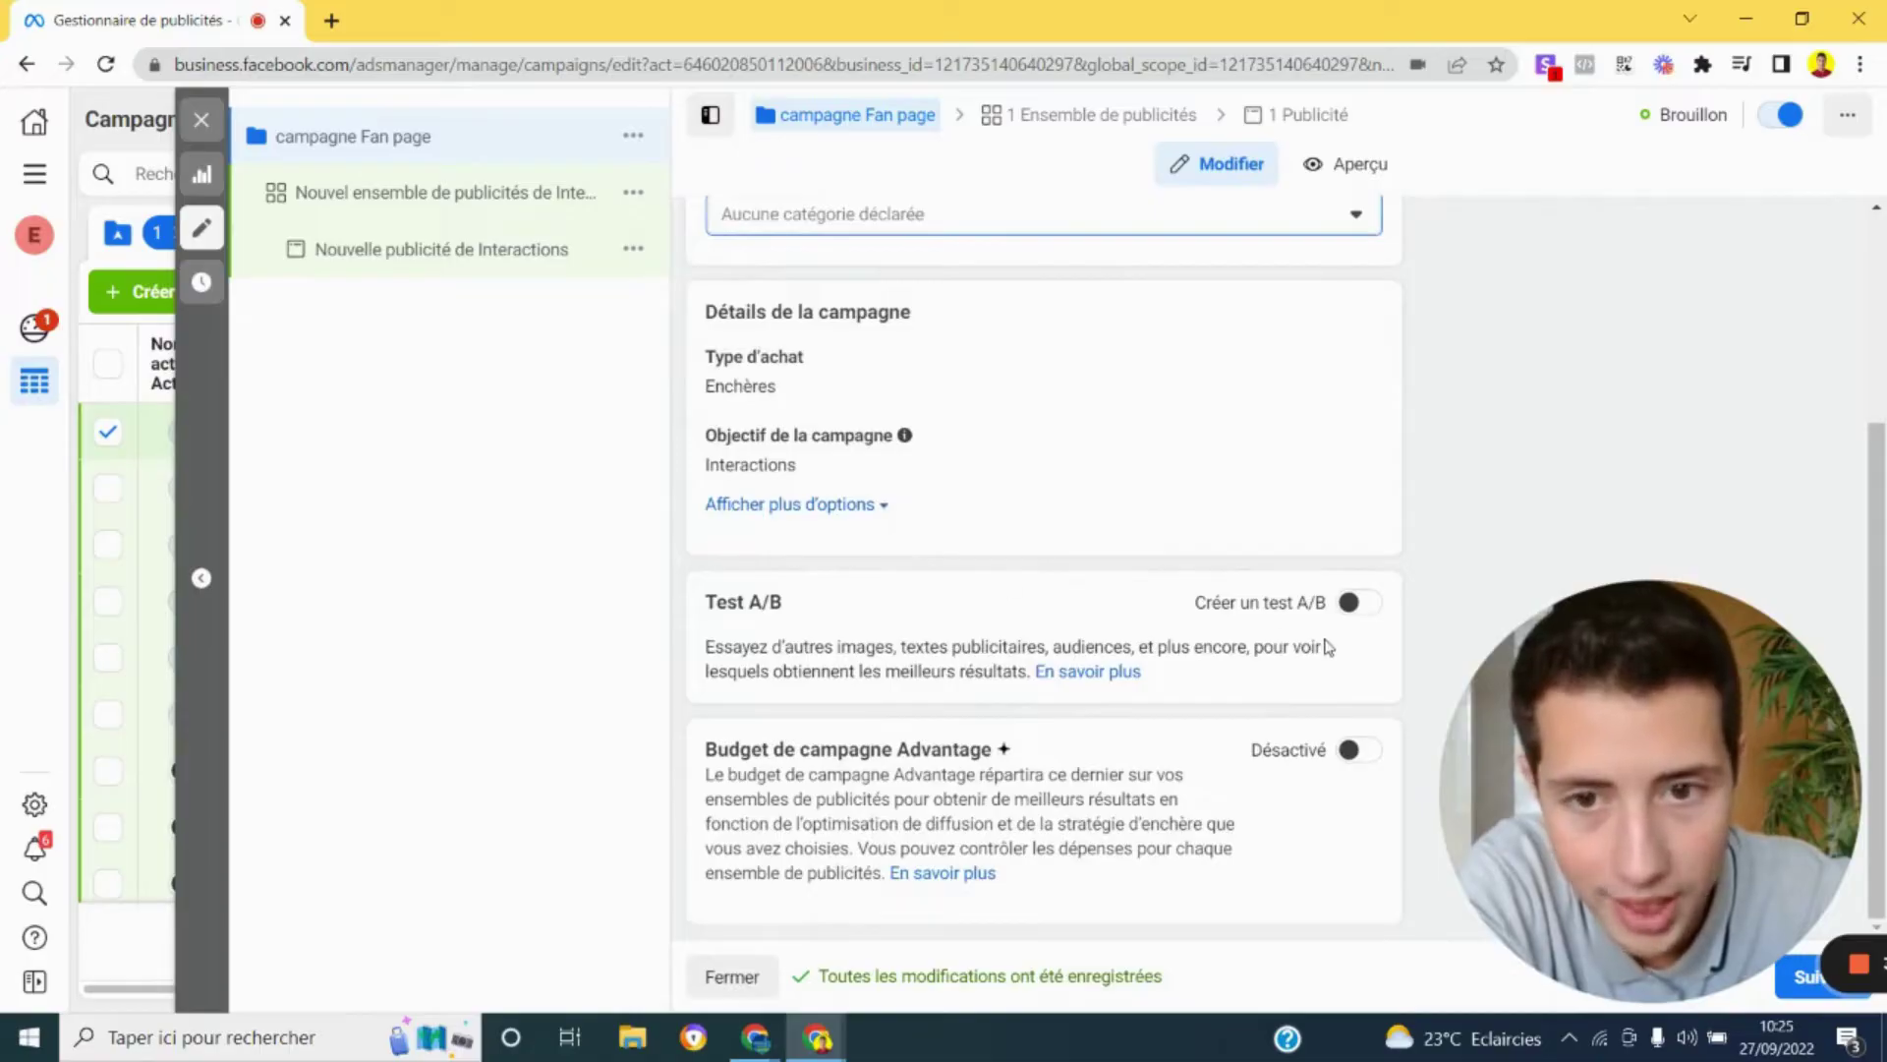
pyautogui.click(1355, 752)
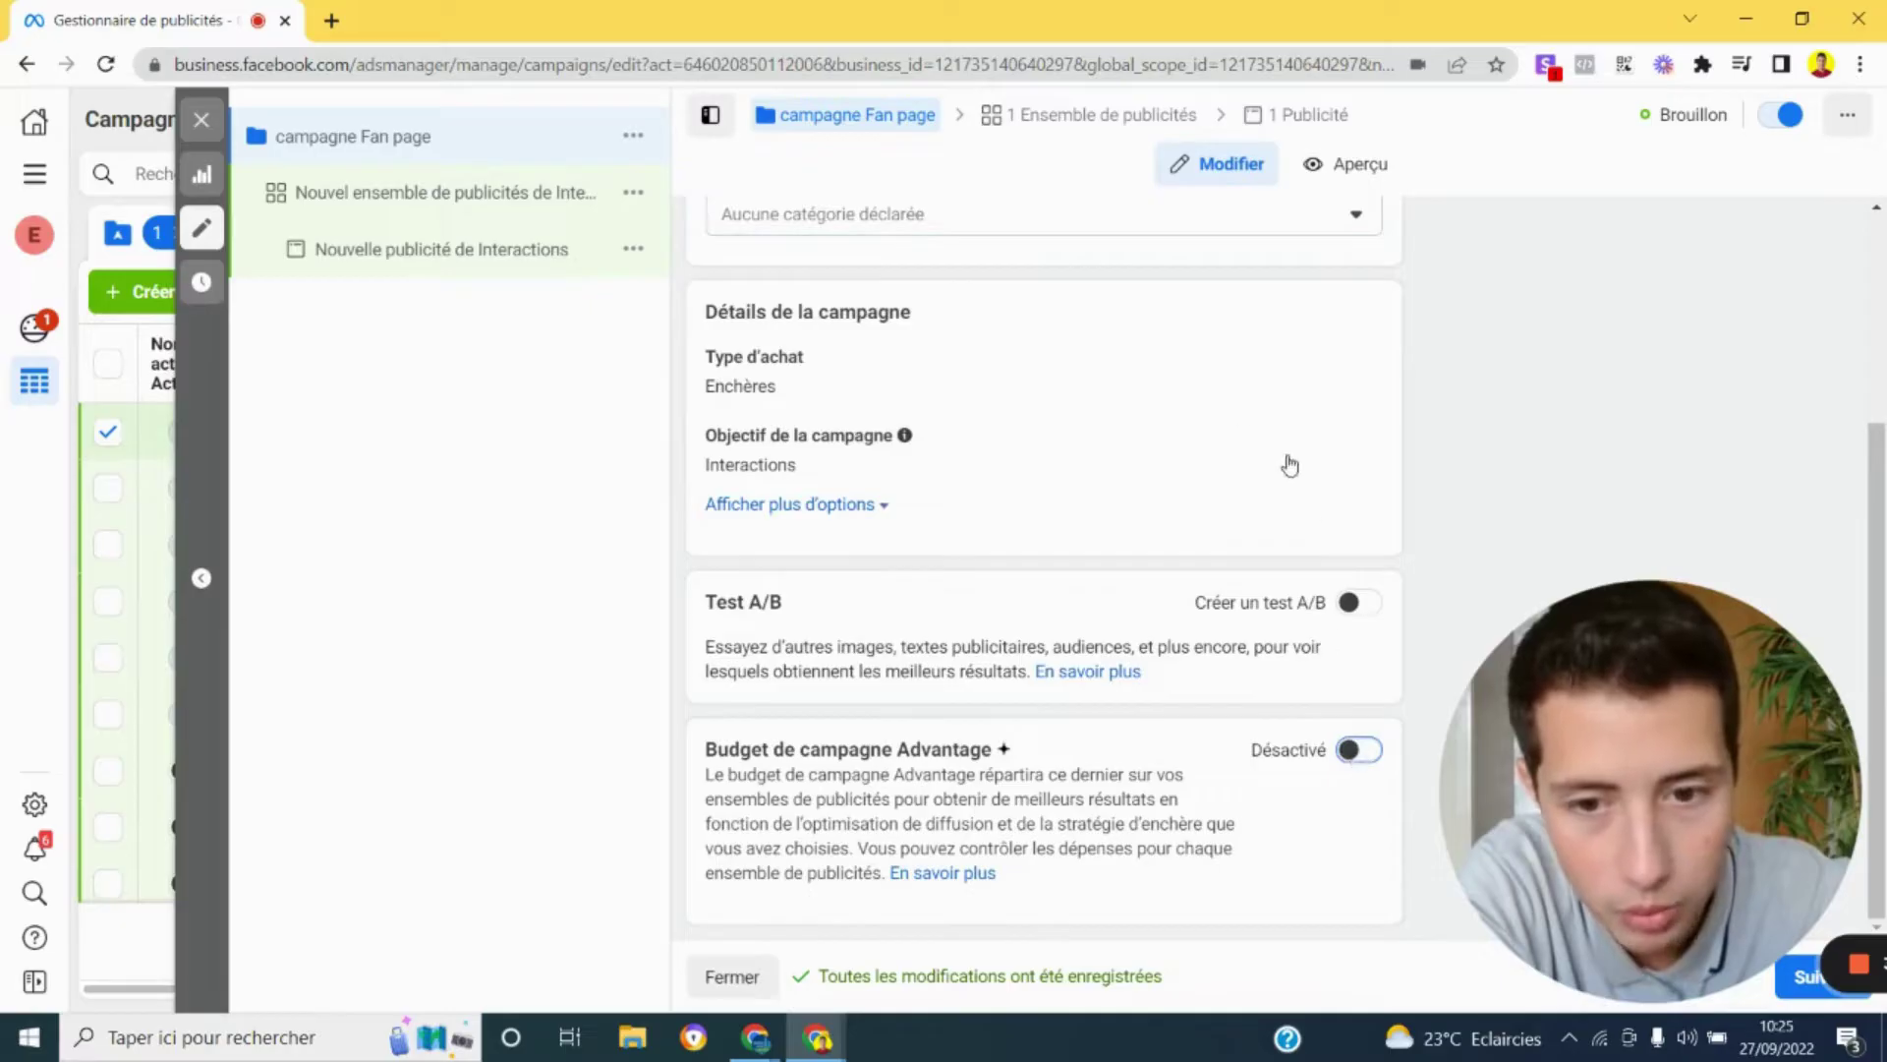
pyautogui.click(1366, 752)
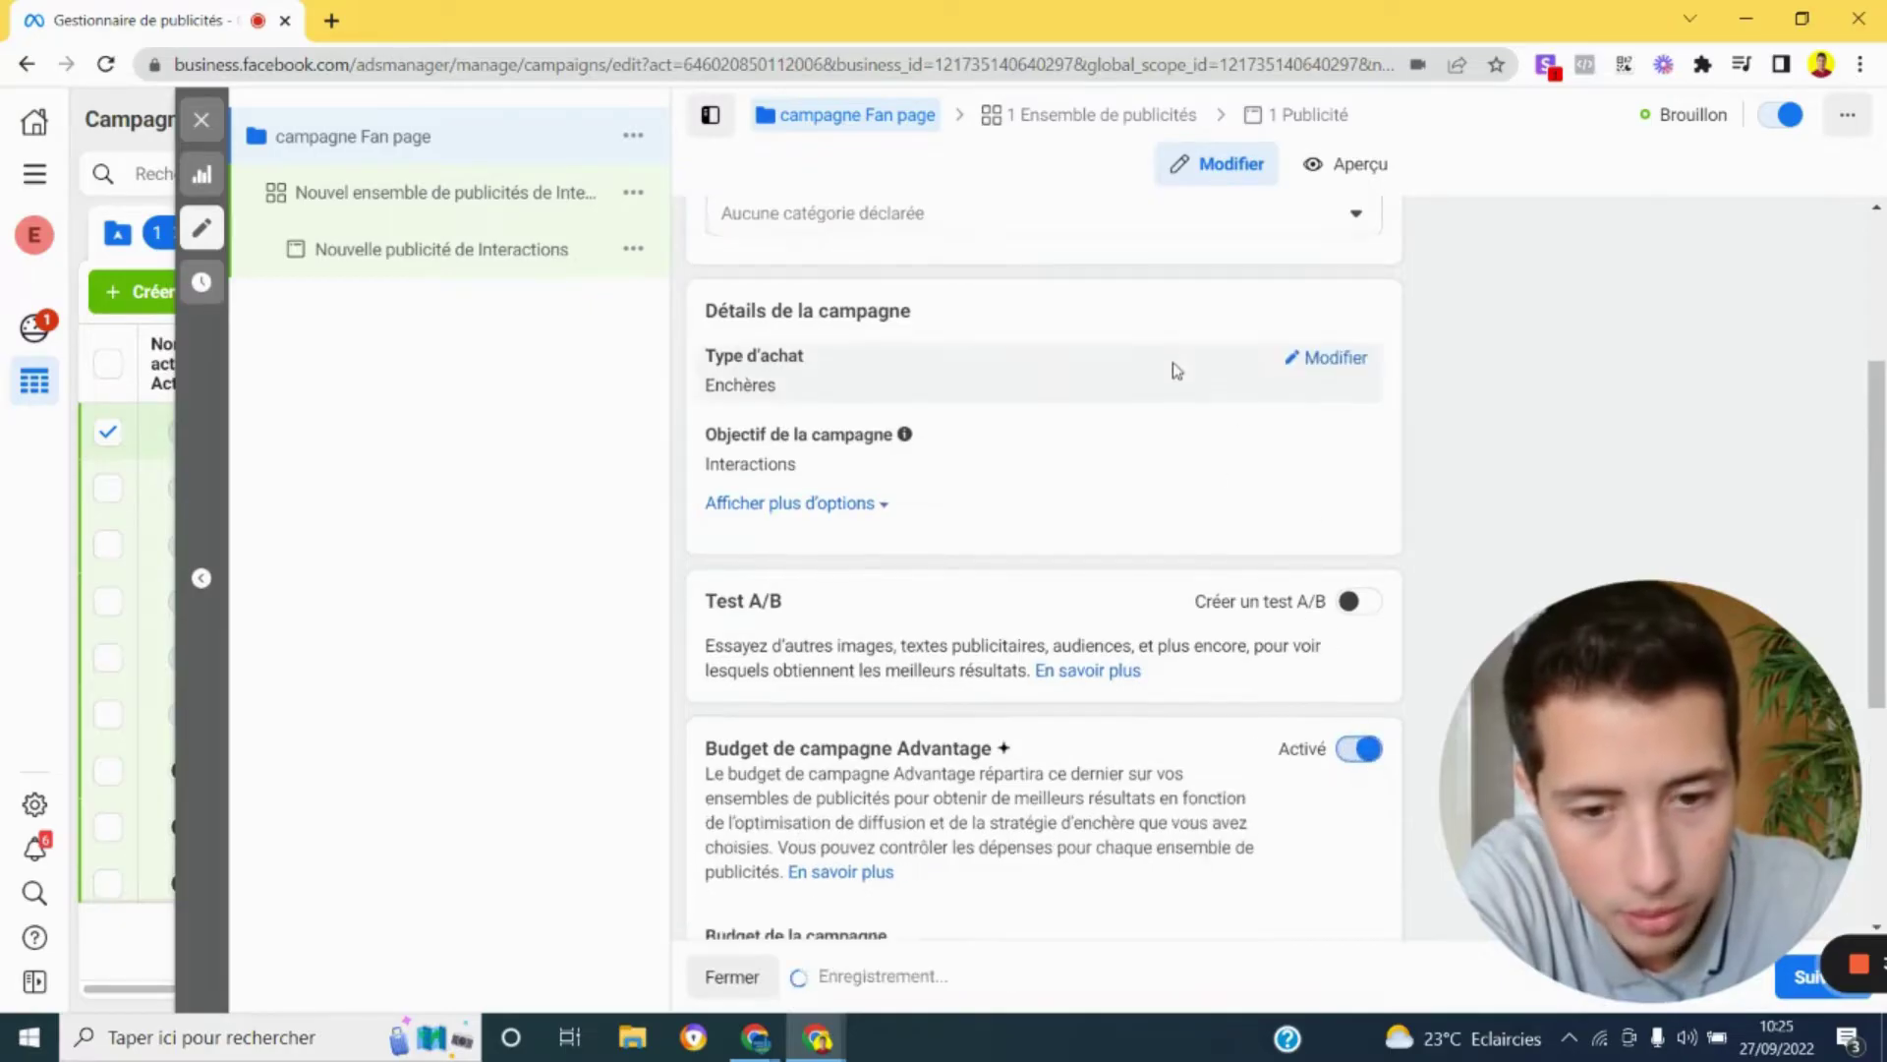
pyautogui.scroll(-5, 1177, 369)
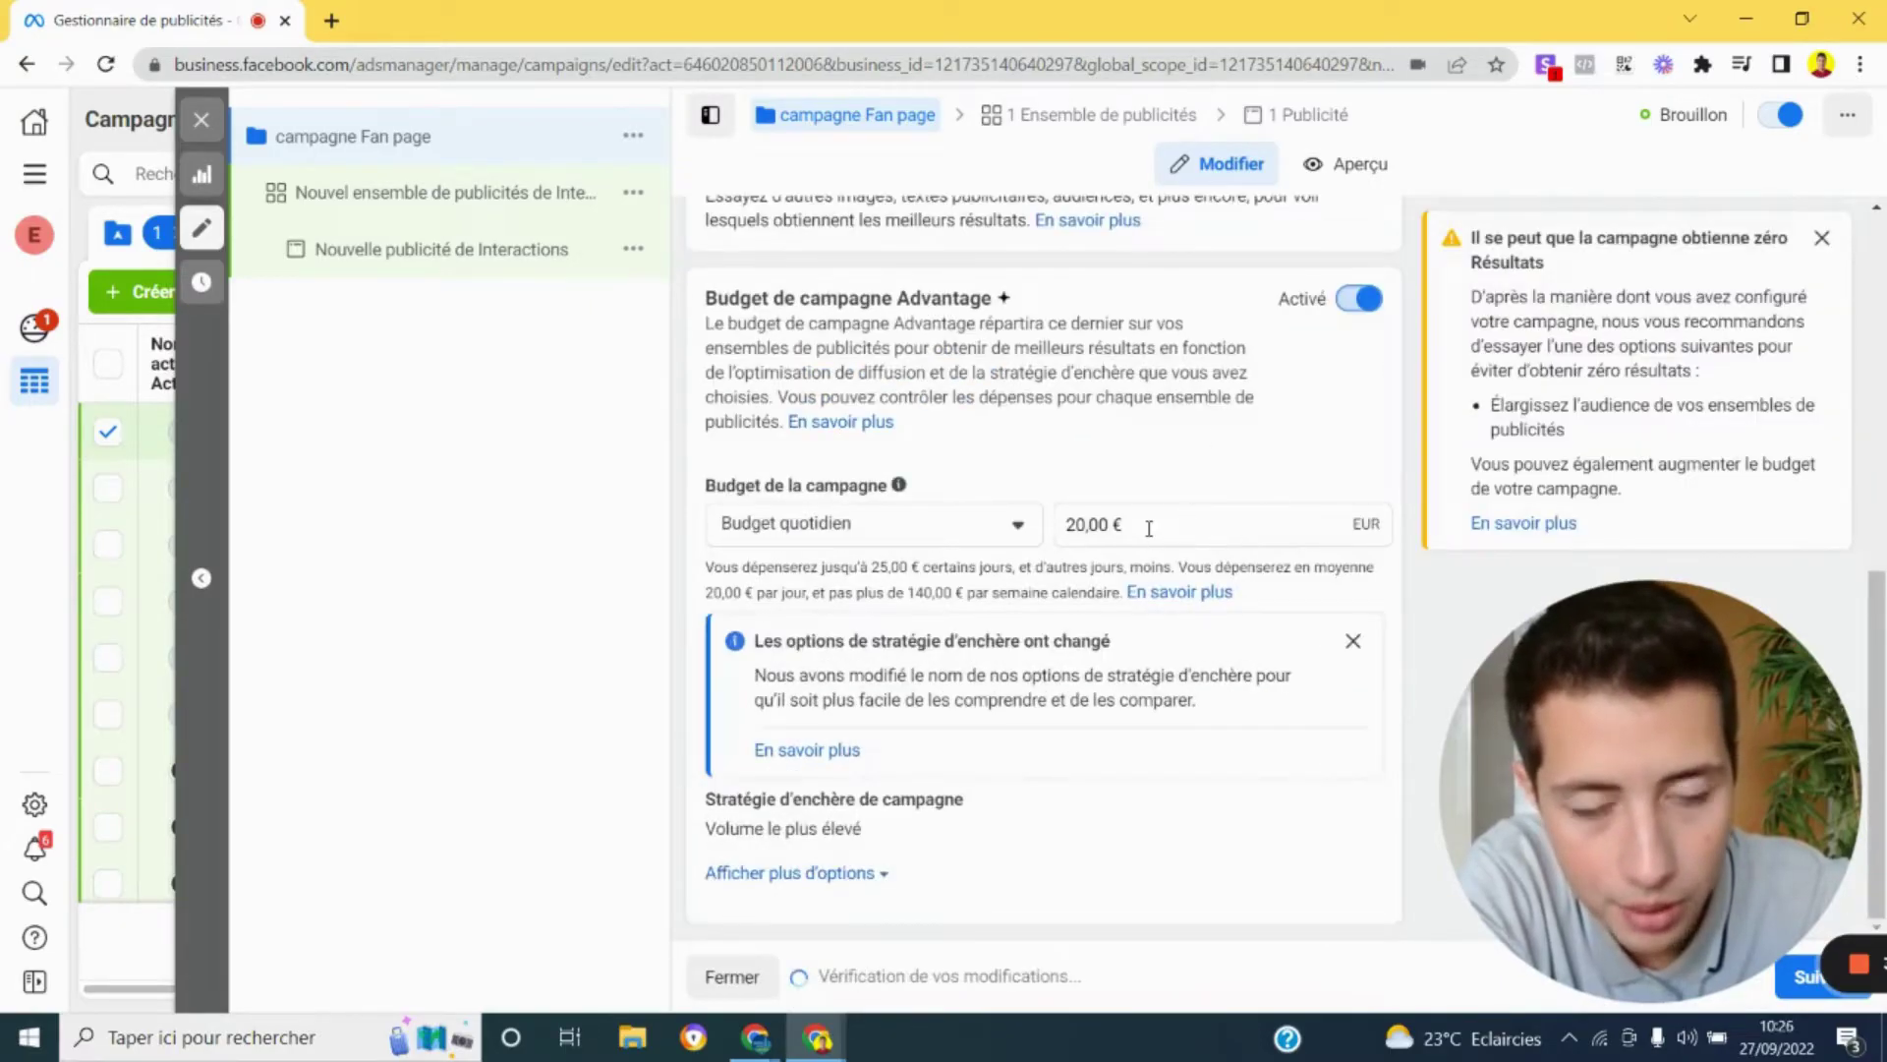
pyautogui.click(1149, 528)
pyautogui.tripleClick(1147, 525)
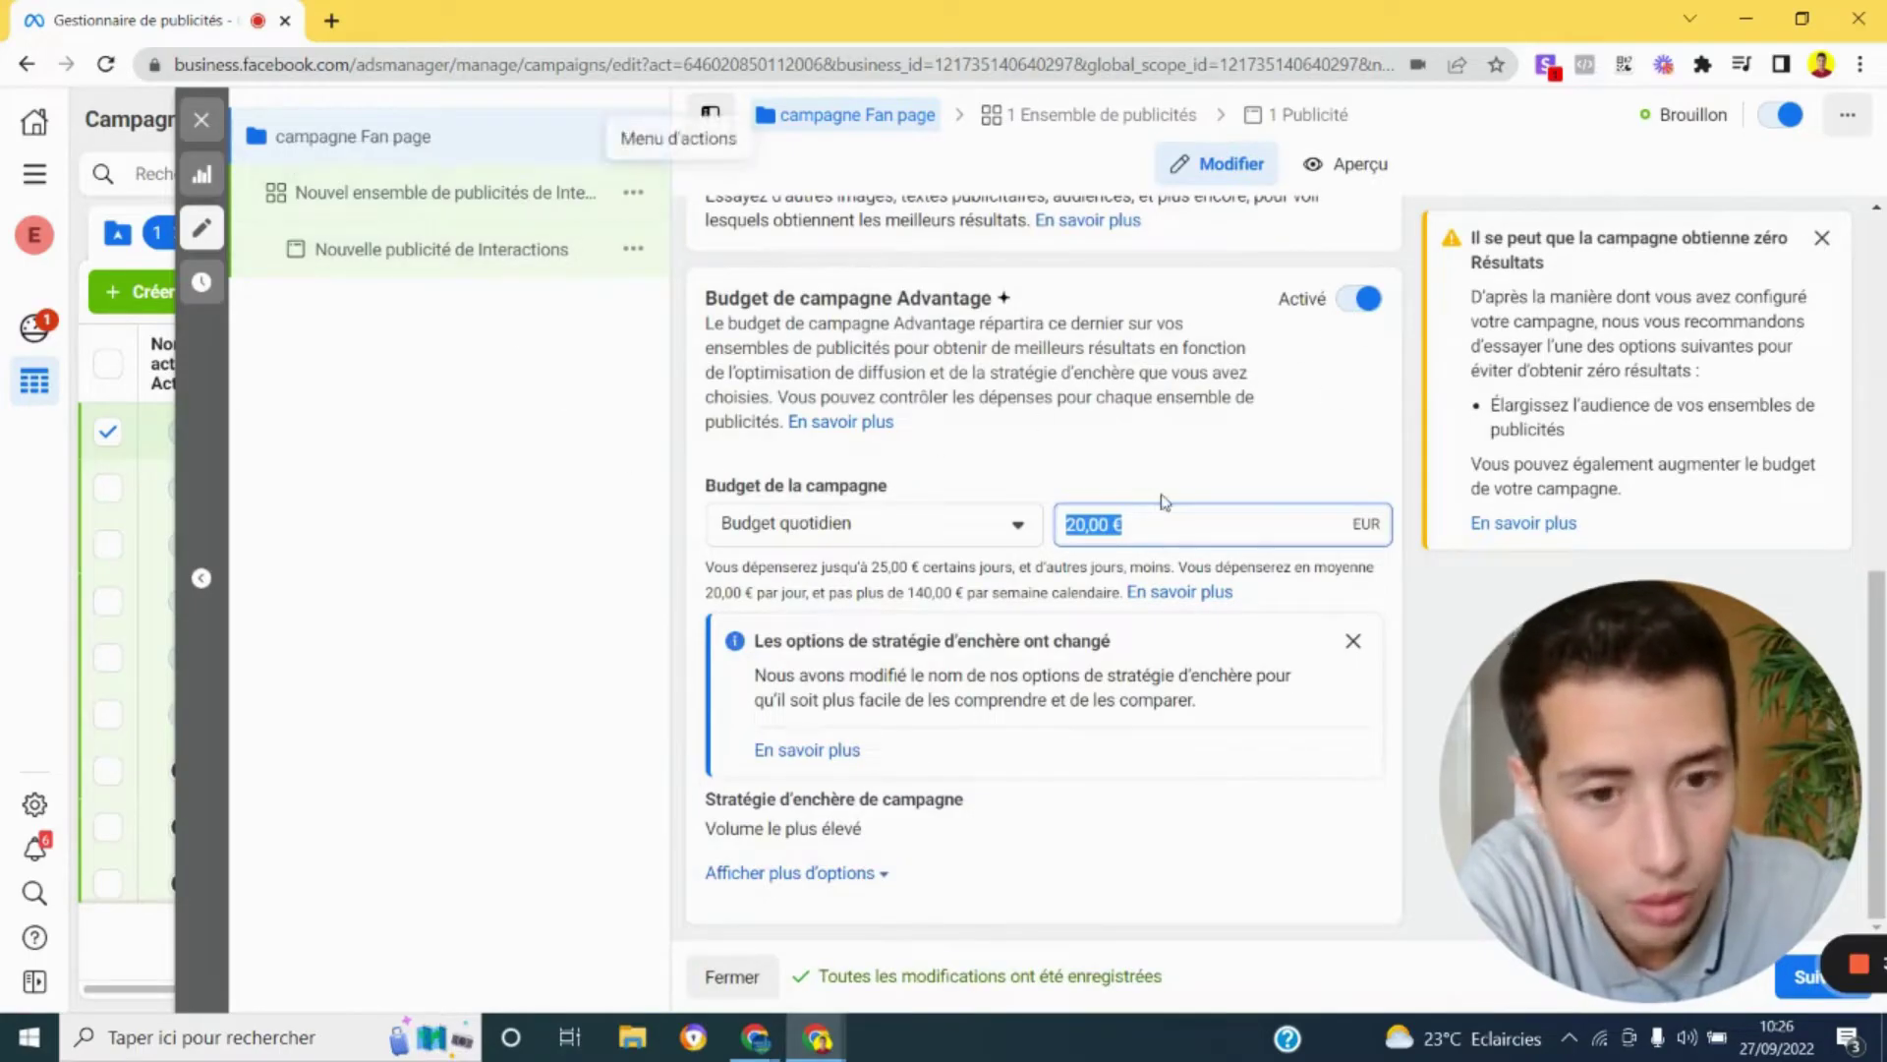
pyautogui.press('BackSpace')
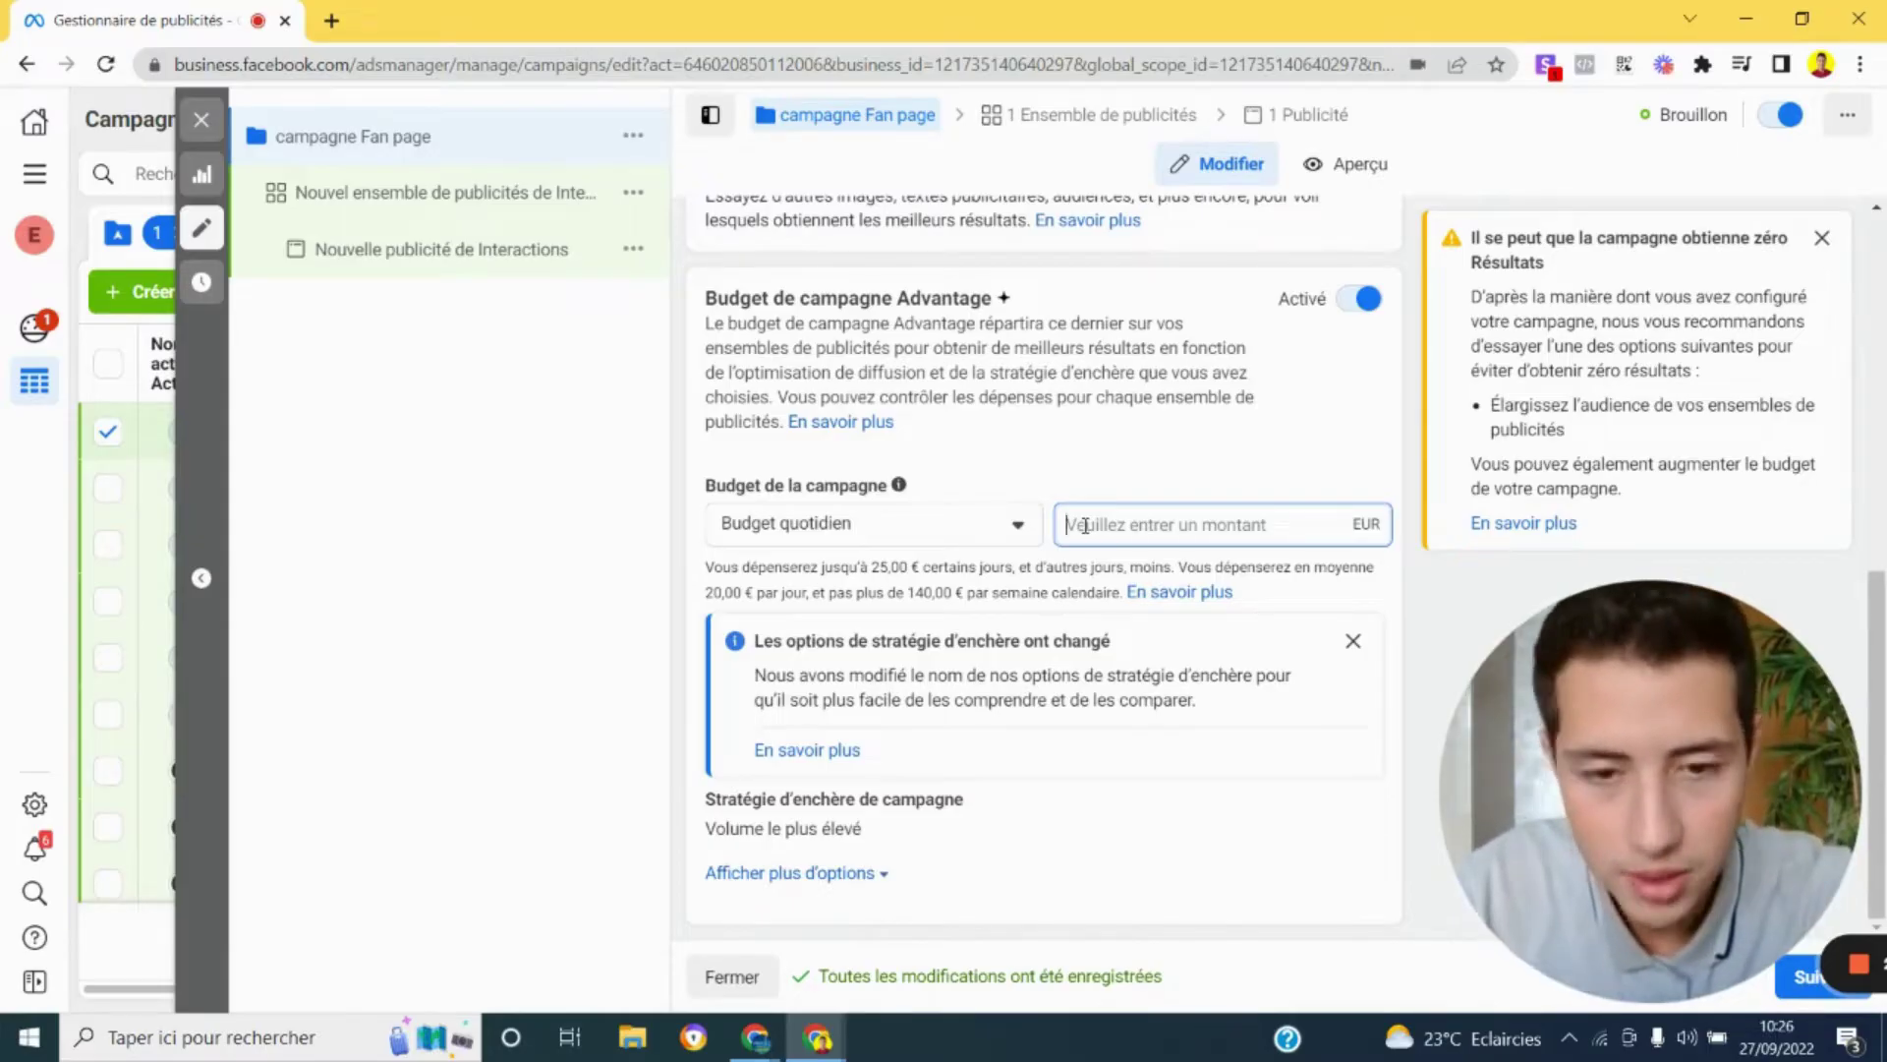
pyautogui.write('7')
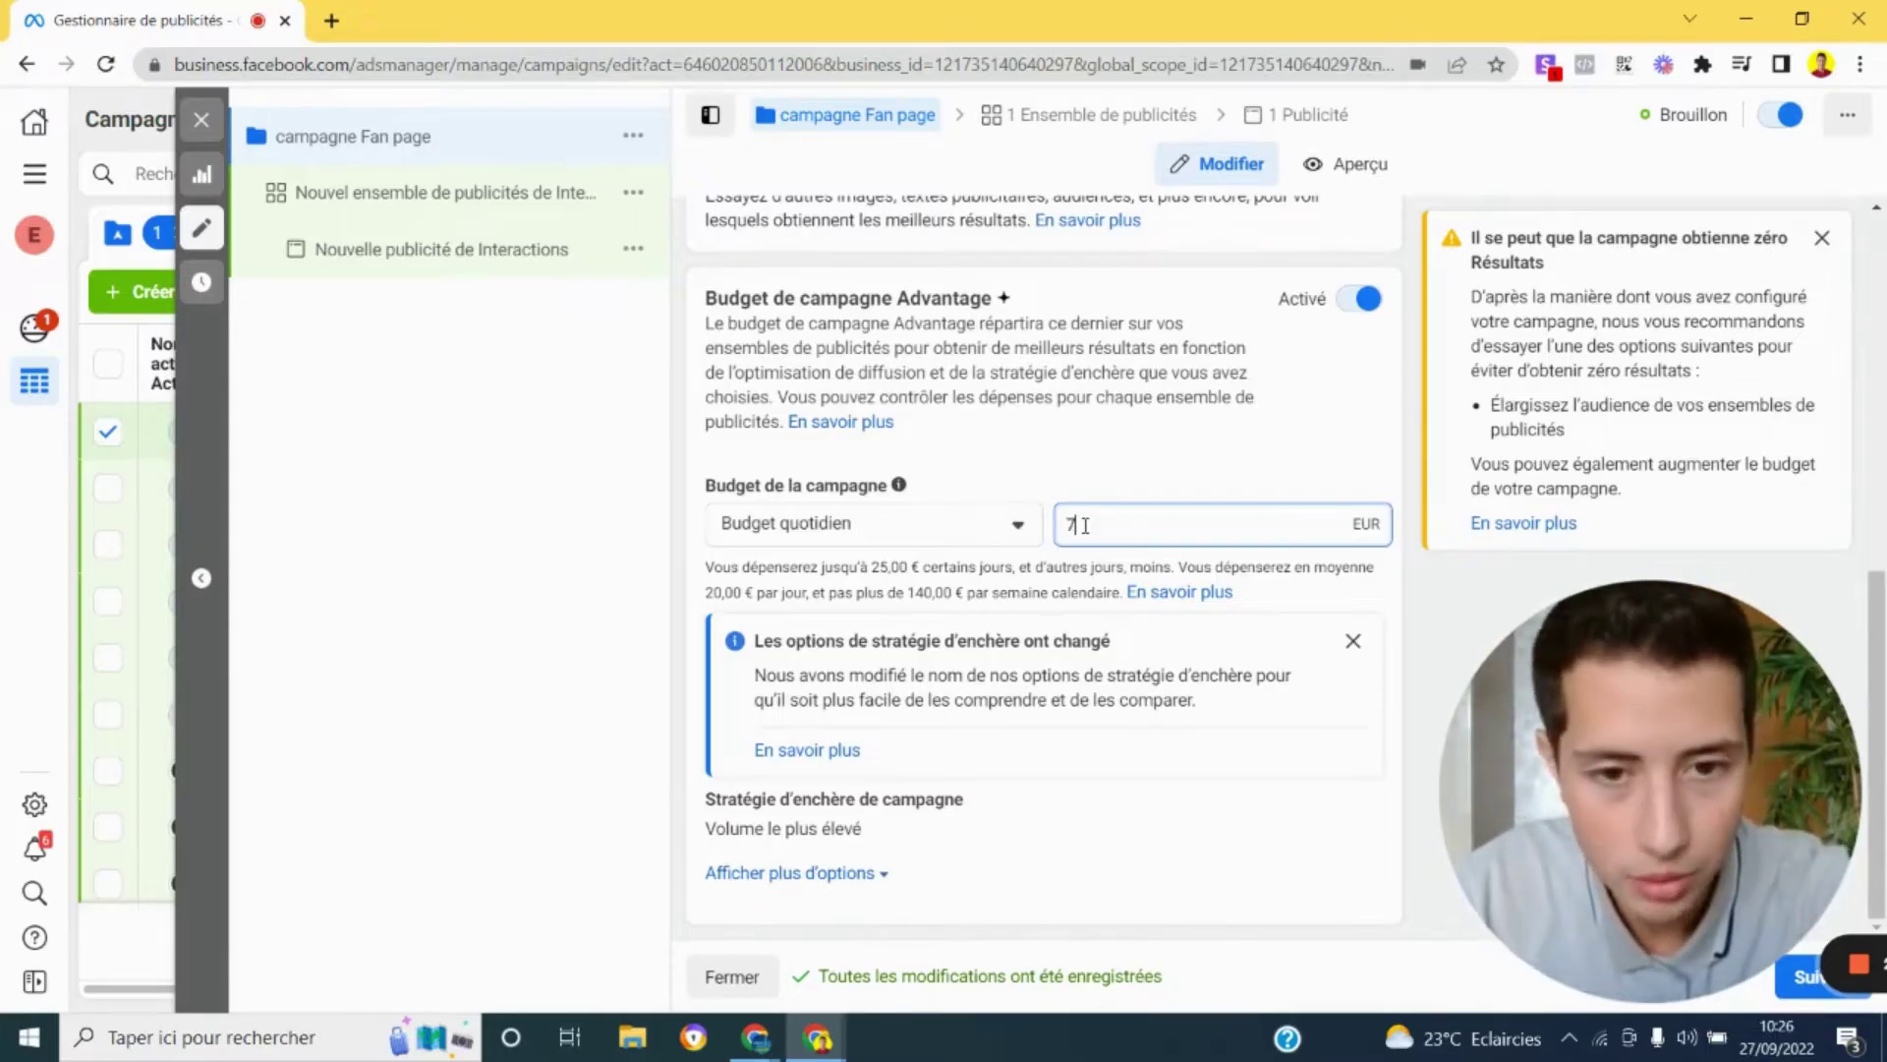
pyautogui.click(1066, 462)
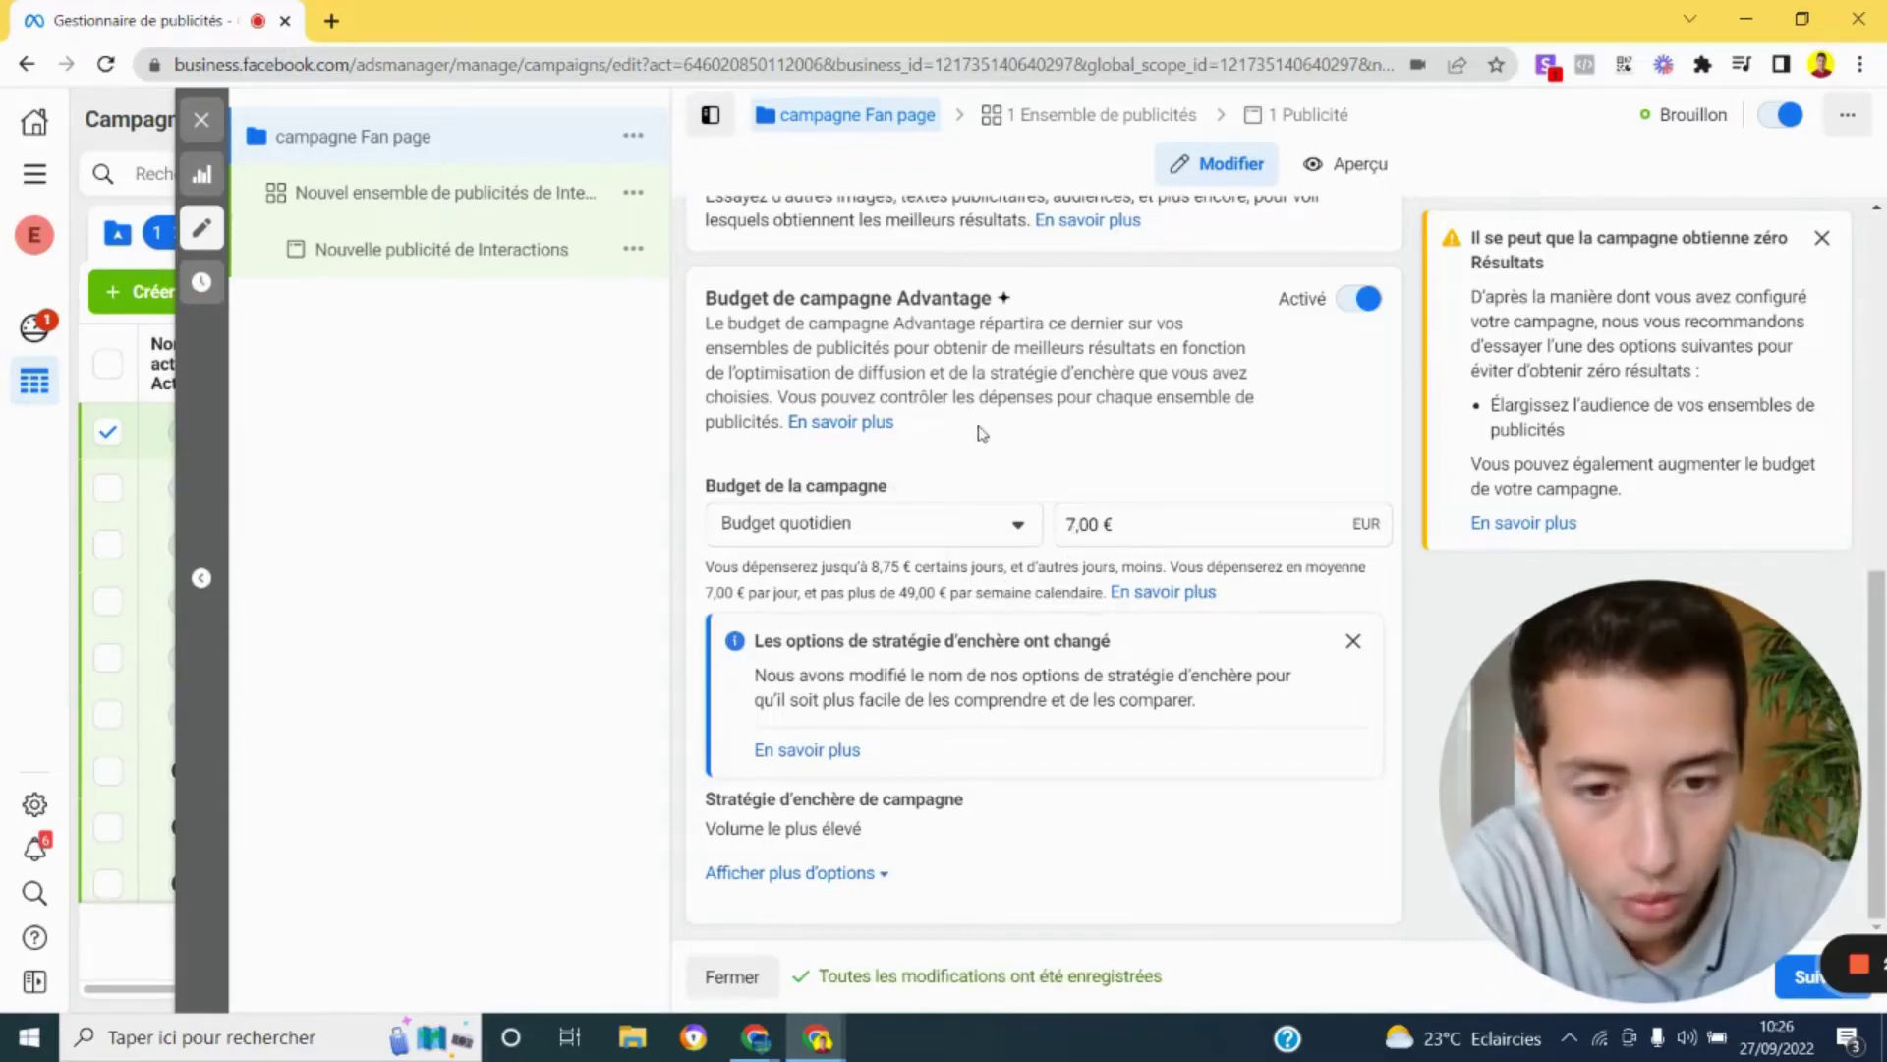
# Continue to the ad set and name it "Adset fan page".
pyautogui.click(1807, 983)
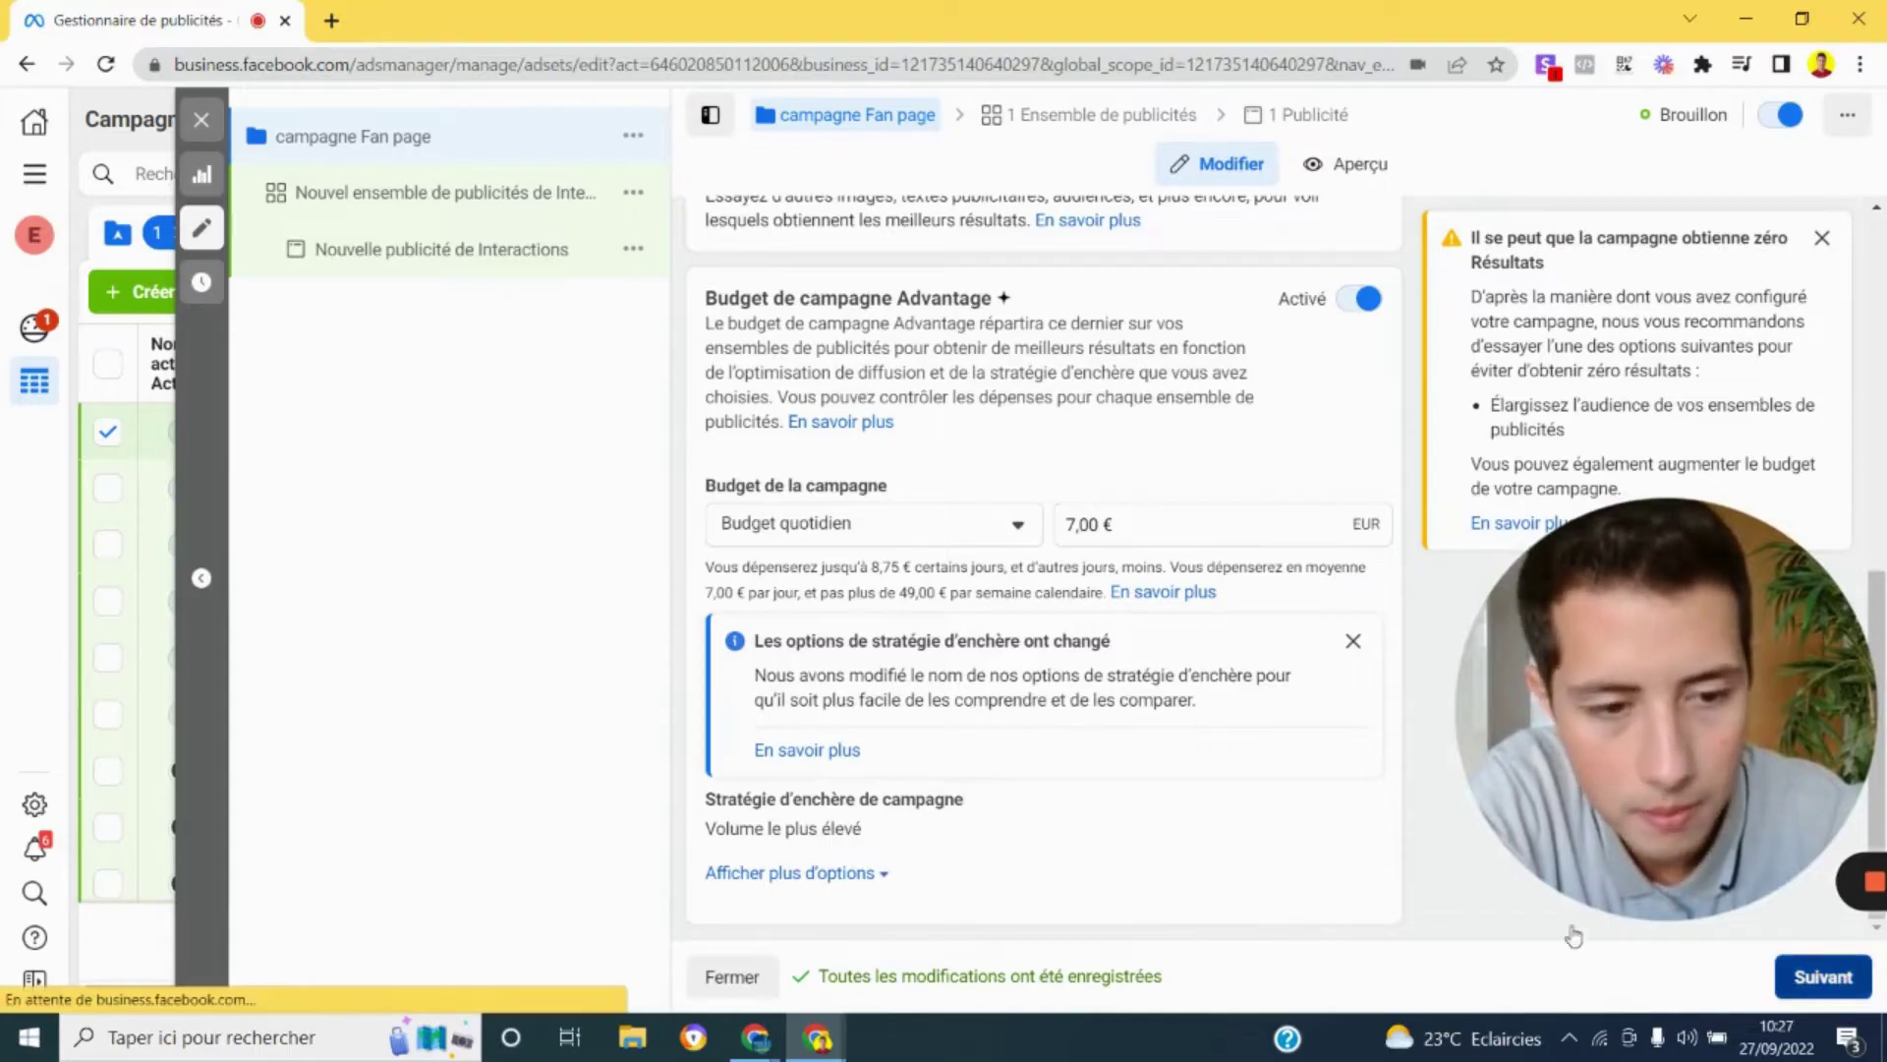
pyautogui.click(678, 413)
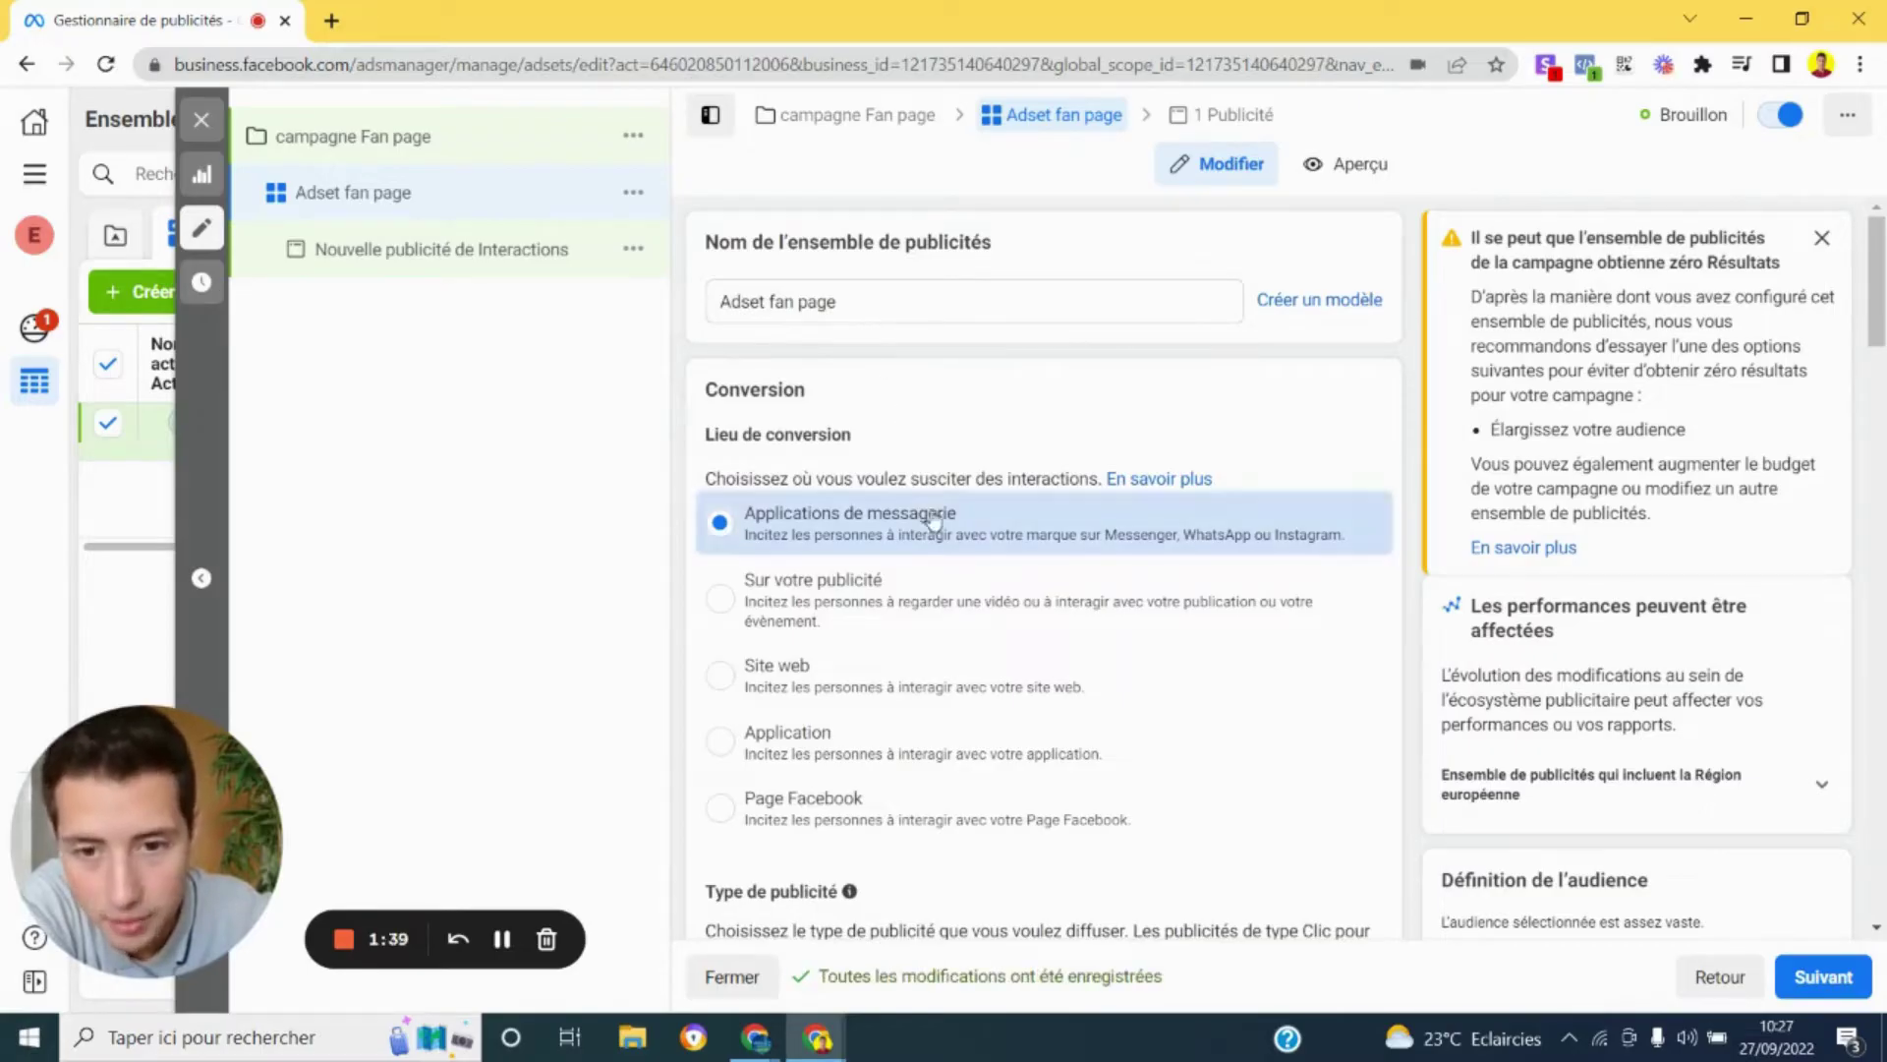
# Set the ad set's conversion location to Page Facebook and check which page is selected for it.
pyautogui.scroll(-1, 921, 535)
pyautogui.scroll(-1, 921, 536)
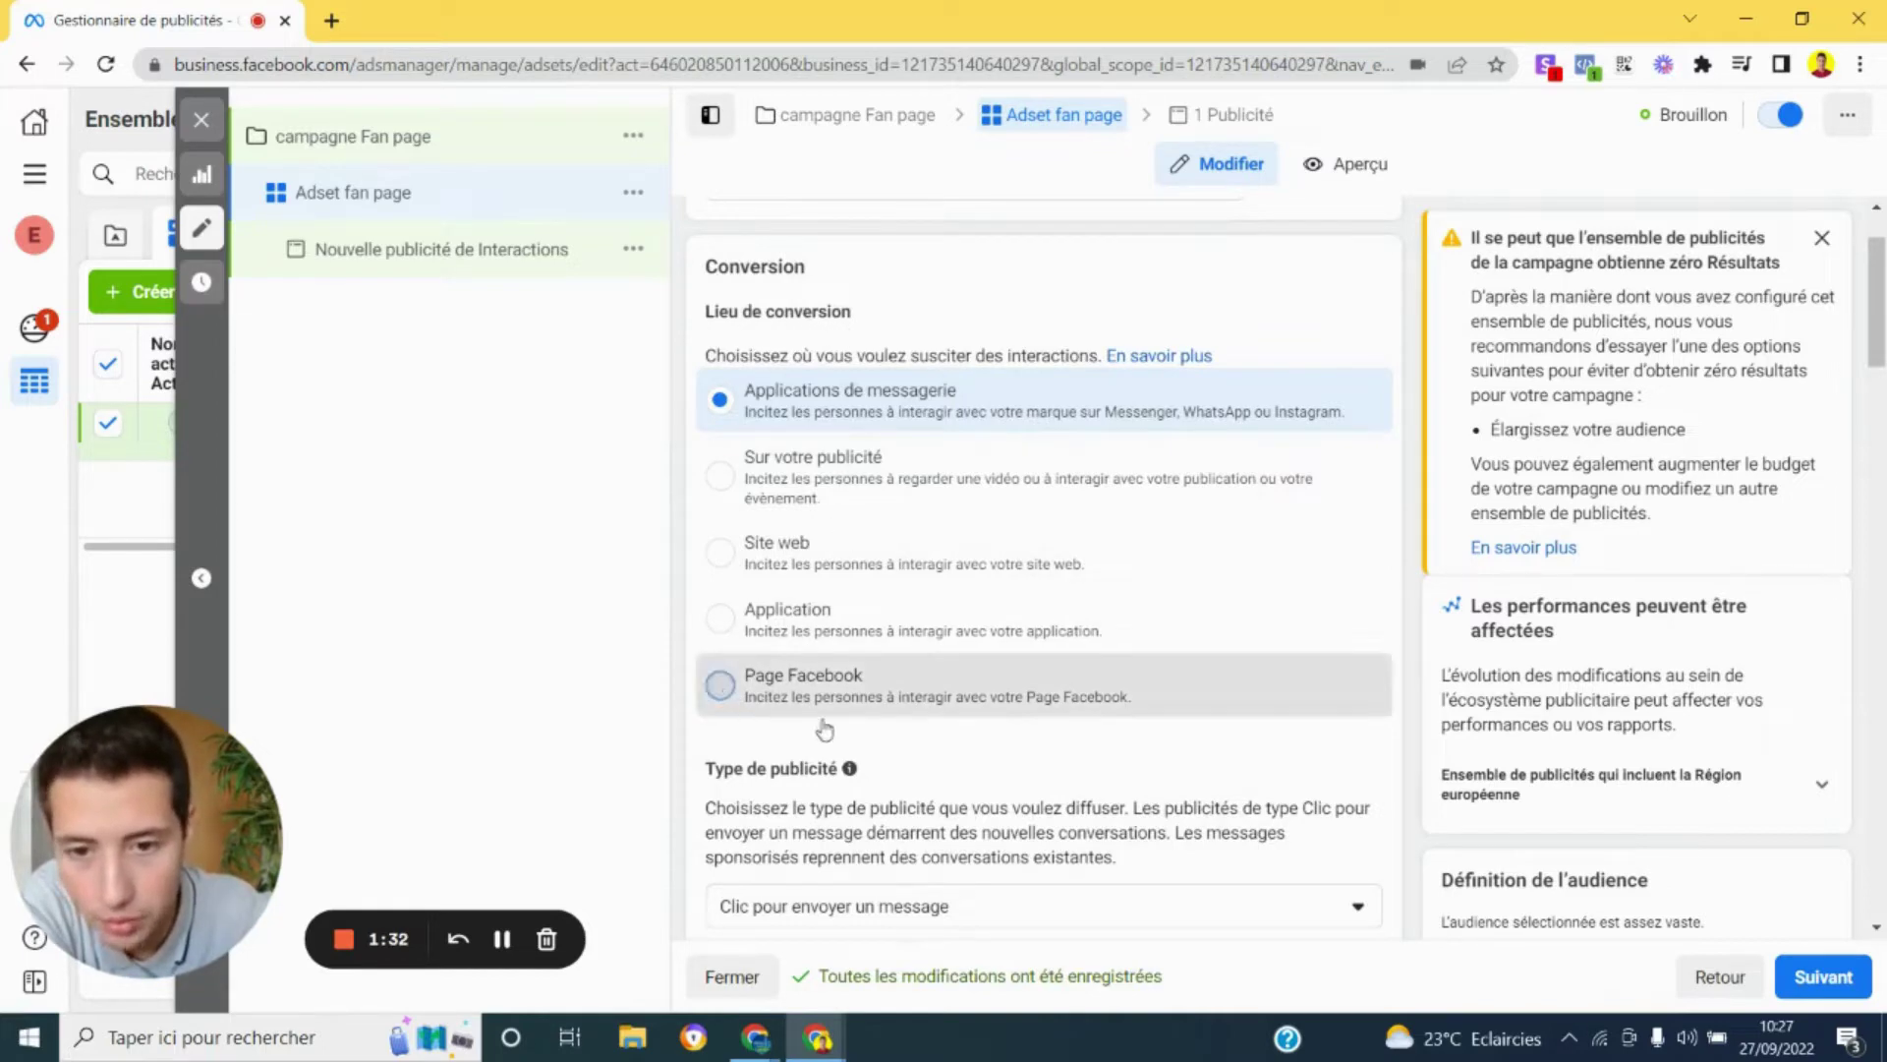
pyautogui.click(924, 658)
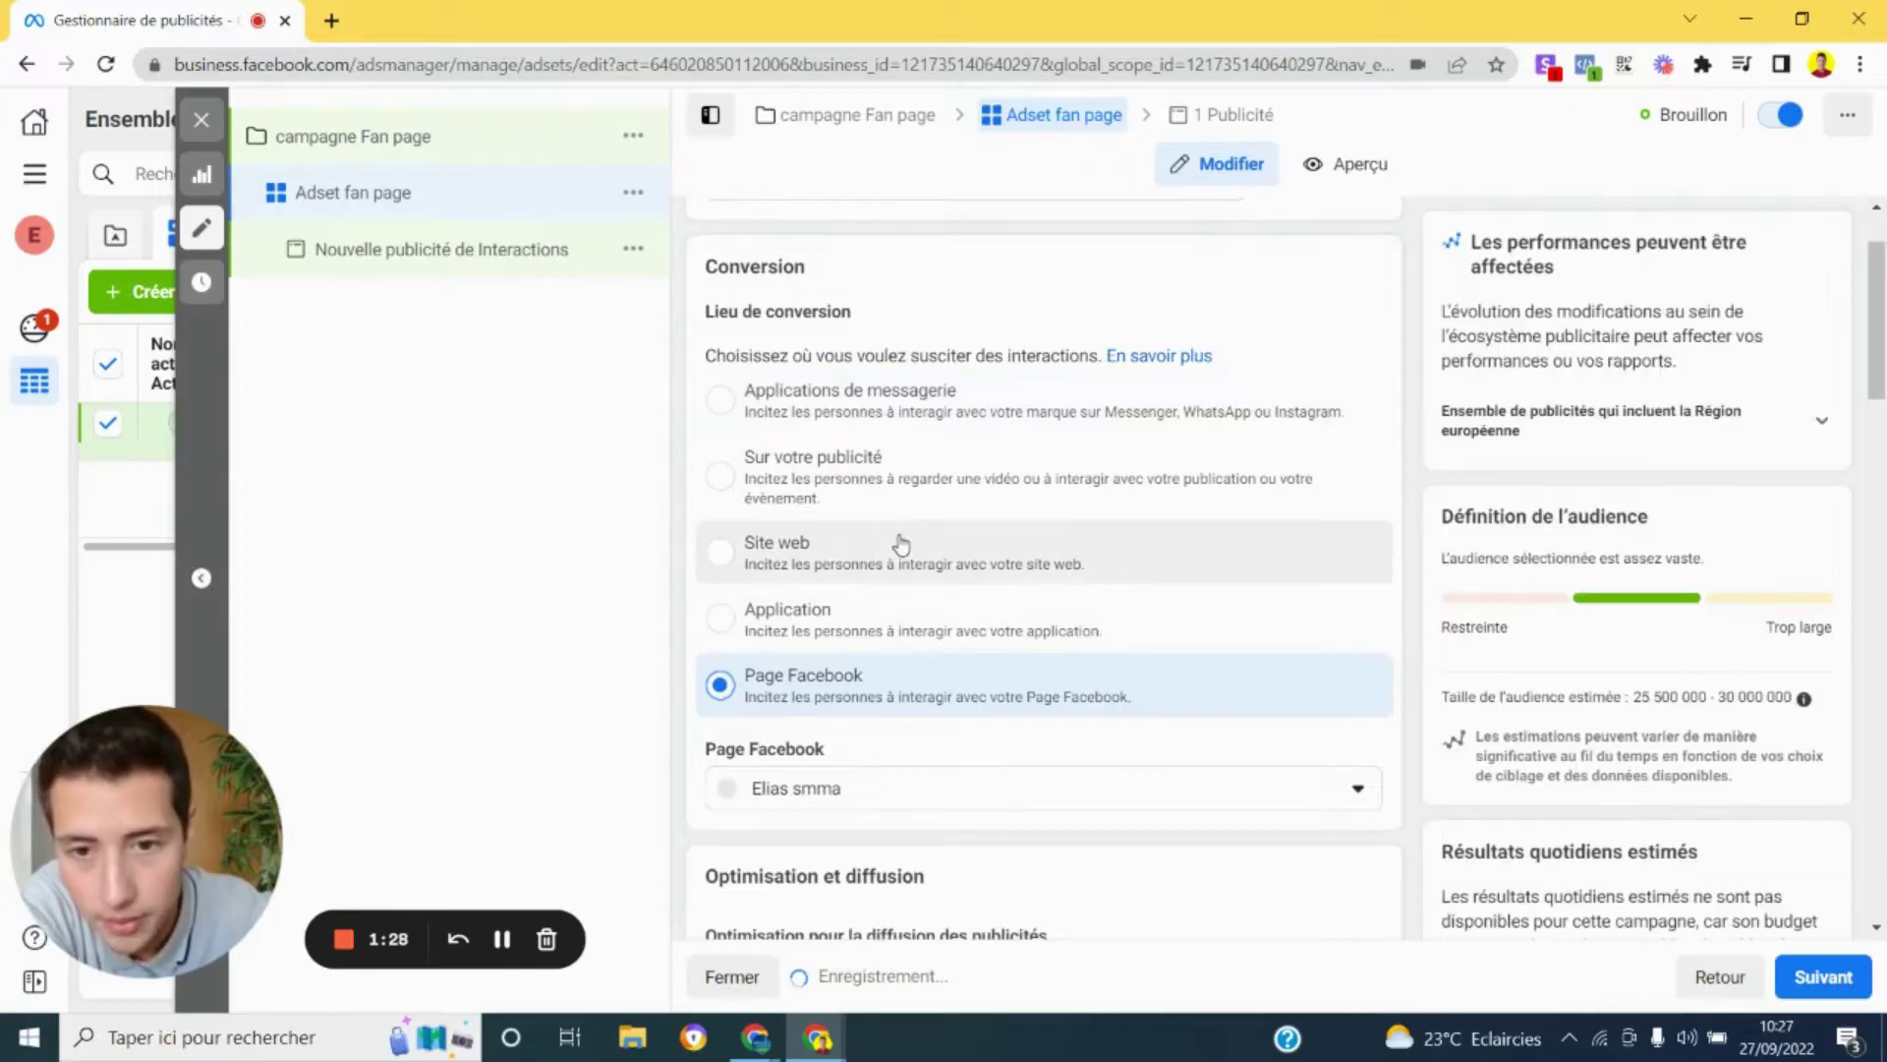
pyautogui.scroll(-1, 865, 669)
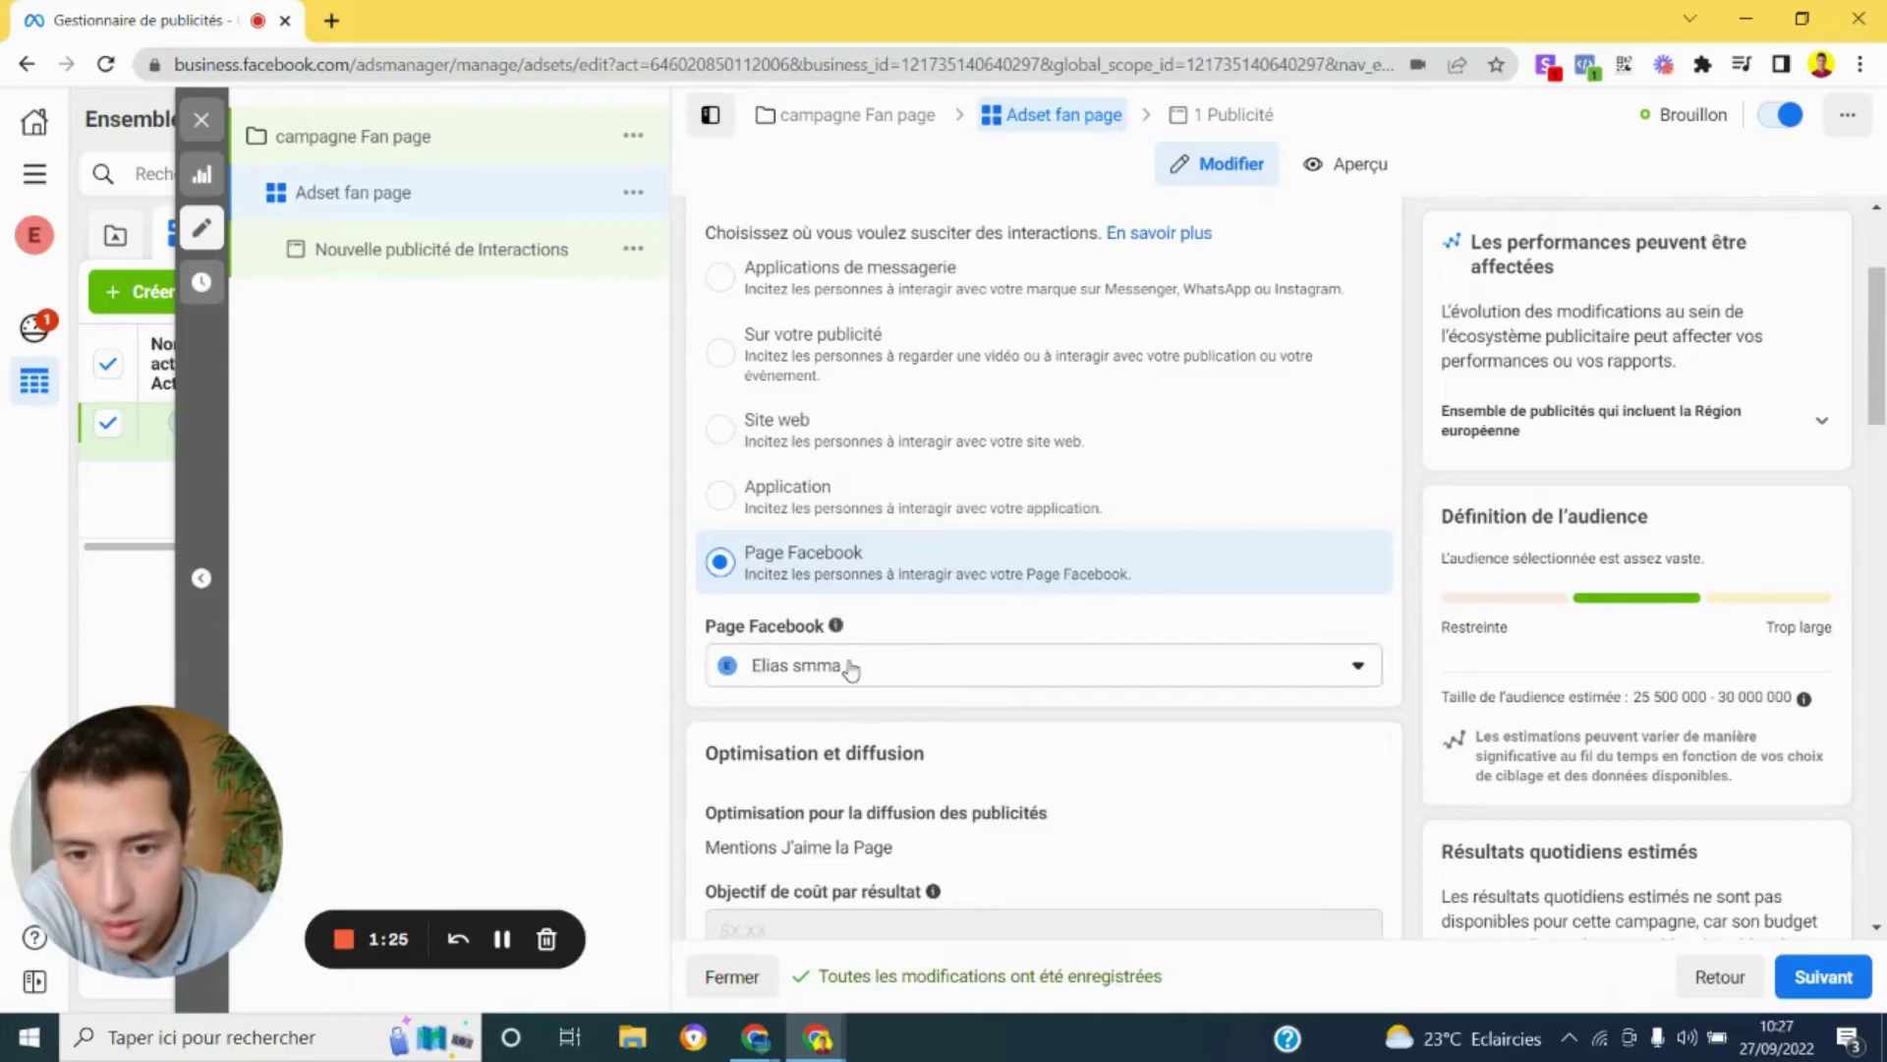
pyautogui.click(850, 667)
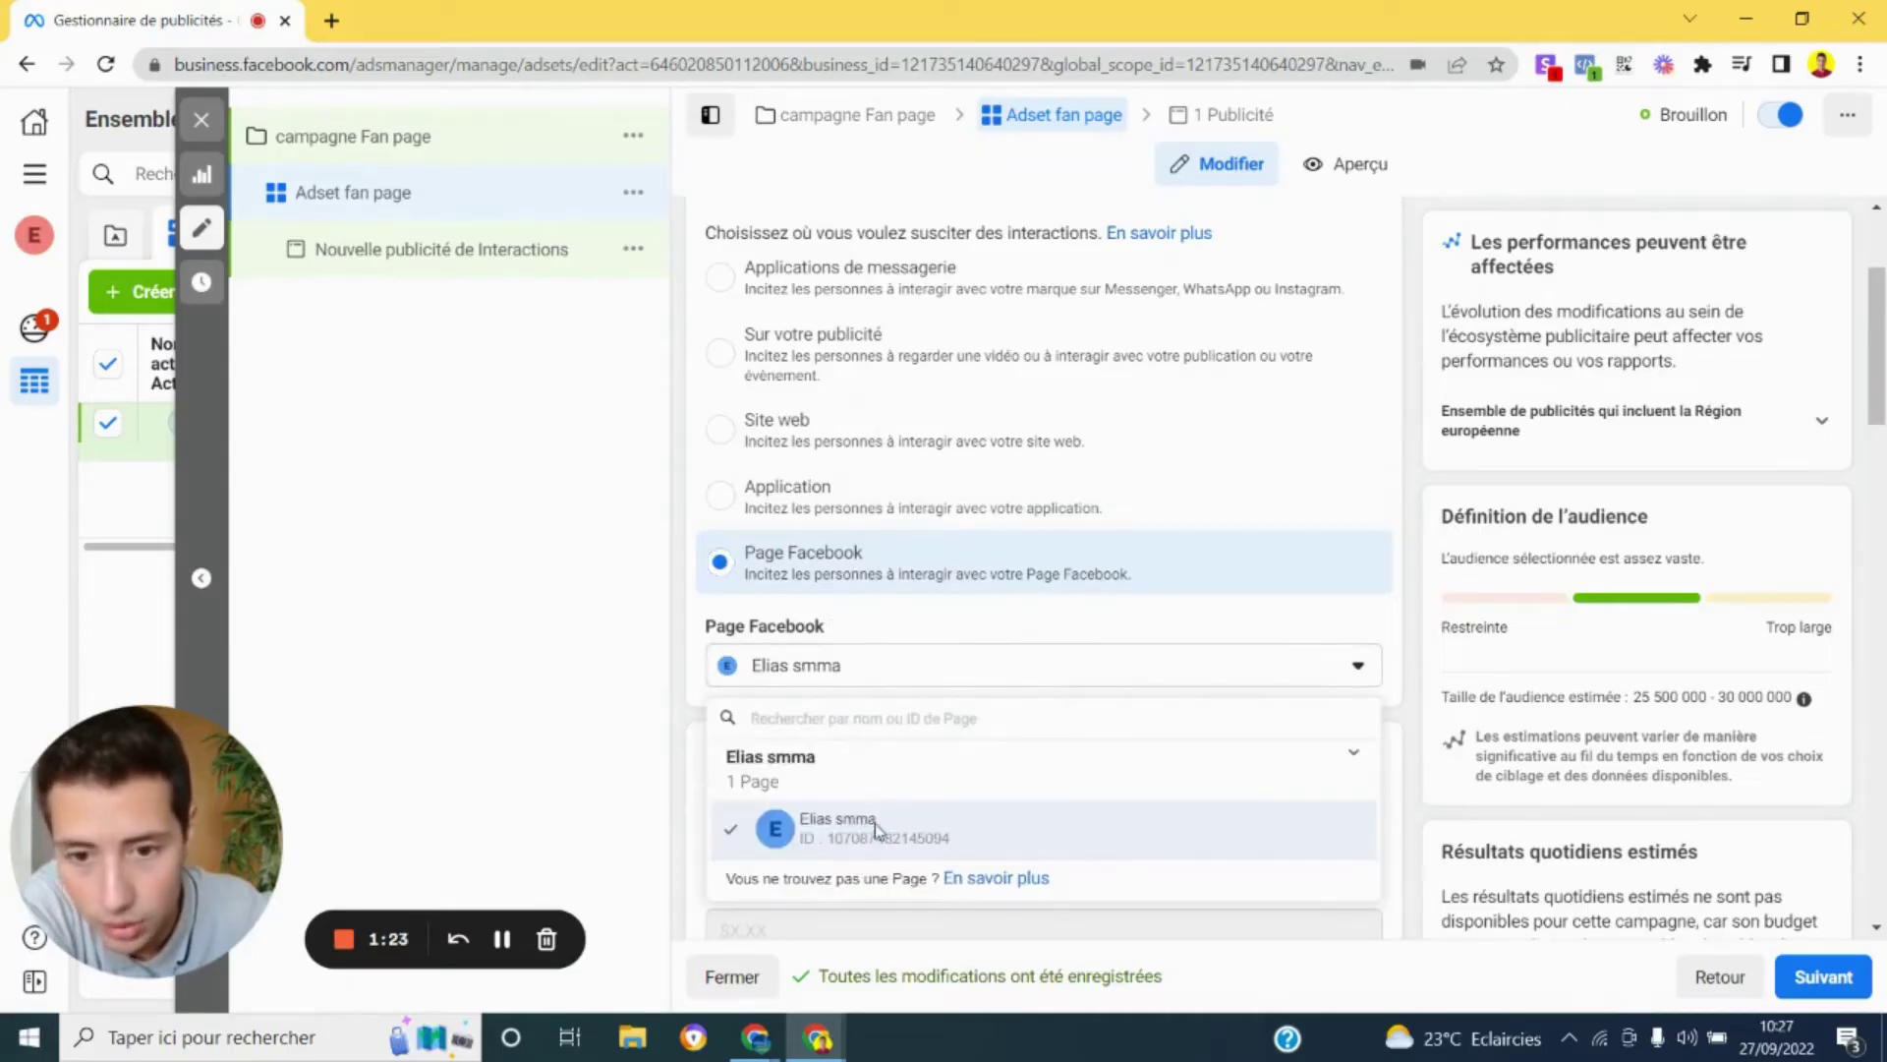
pyautogui.click(704, 651)
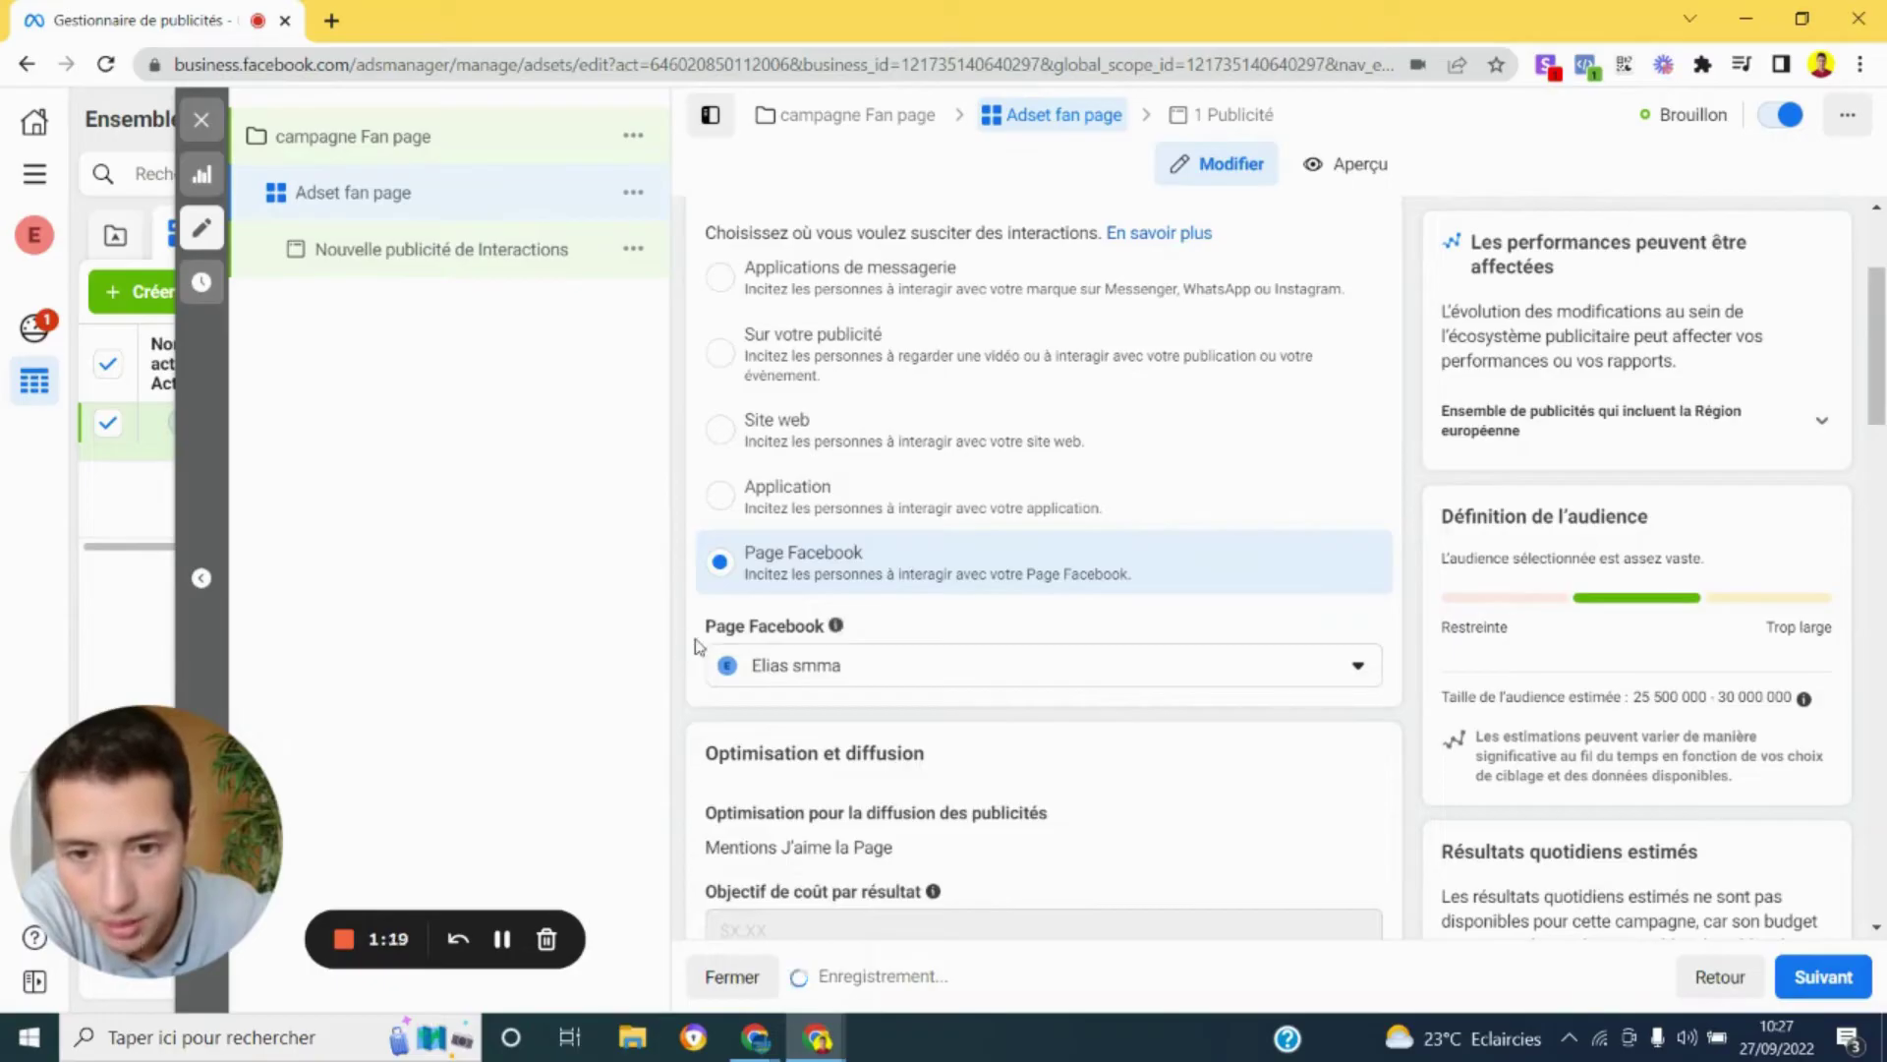
# Set the audience's location targeting to "Personnes habitant ici" for France.
pyautogui.scroll(-2, 695, 646)
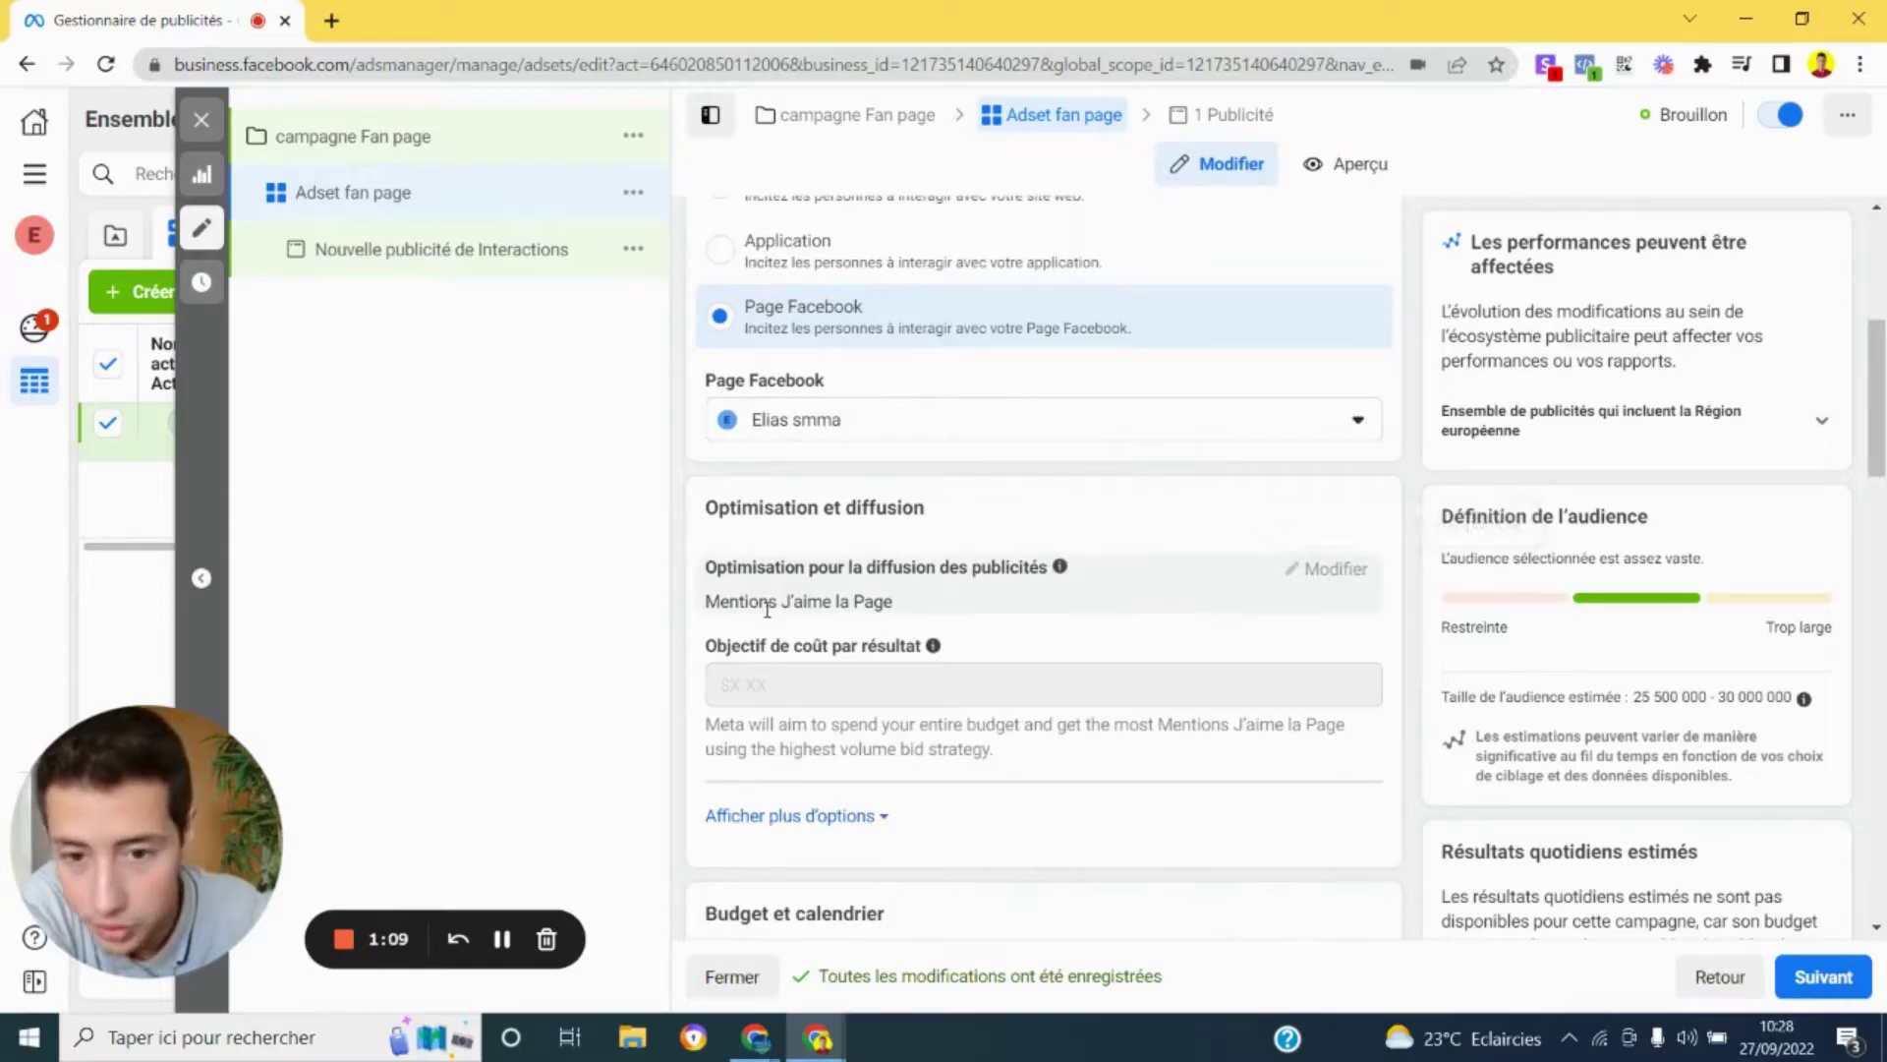
pyautogui.scroll(-2, 884, 610)
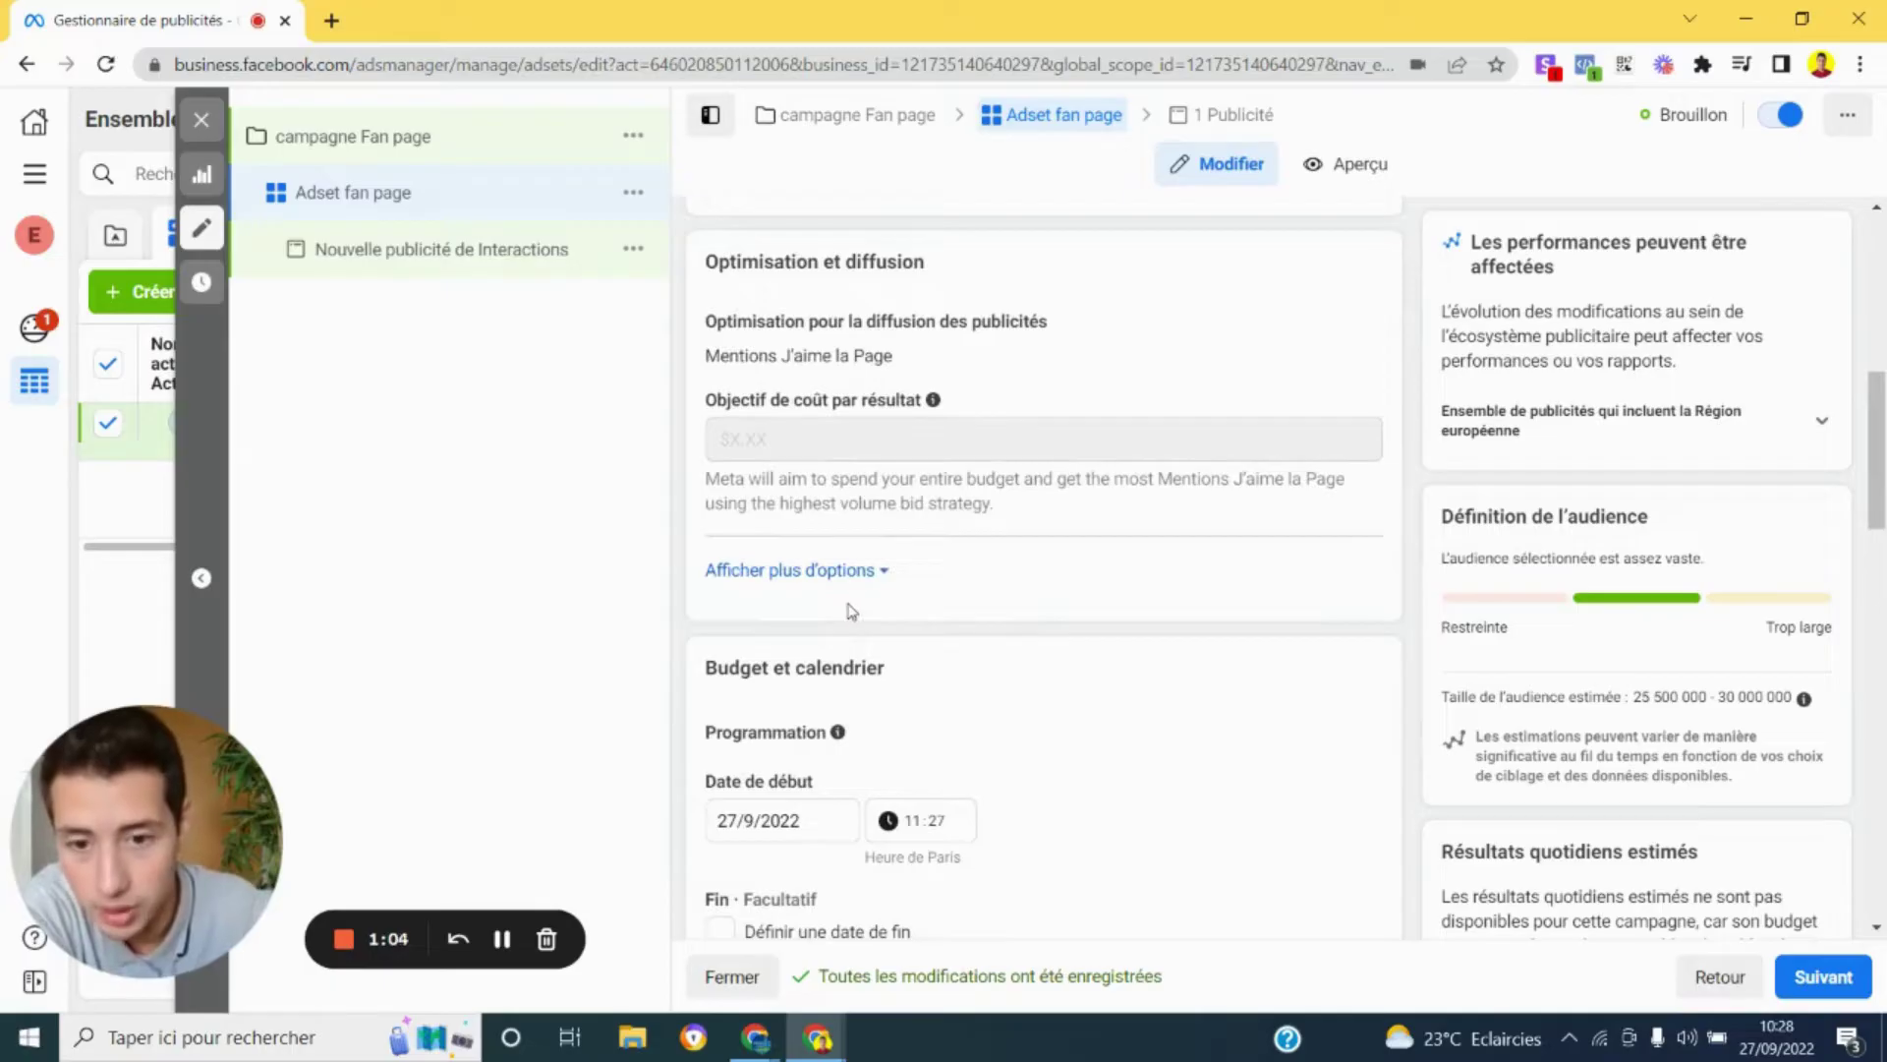
pyautogui.scroll(-2, 852, 611)
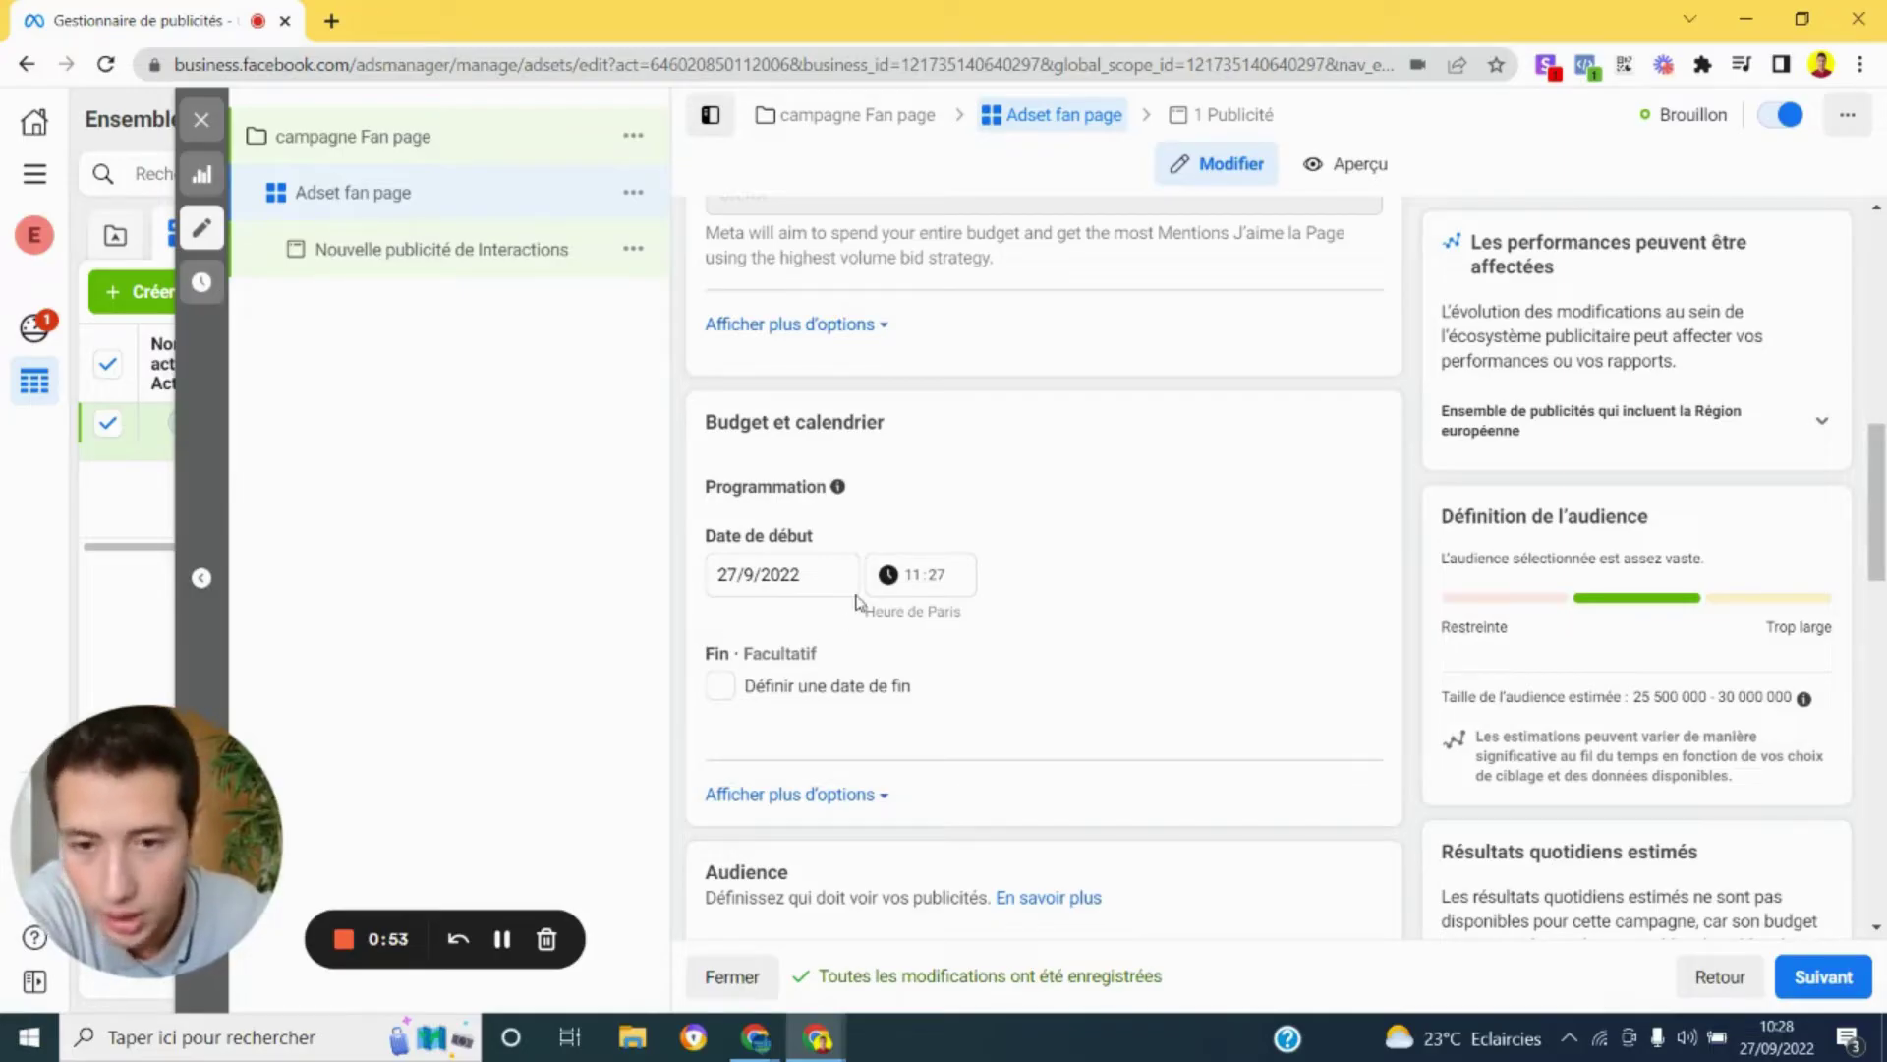
pyautogui.scroll(-3, 859, 601)
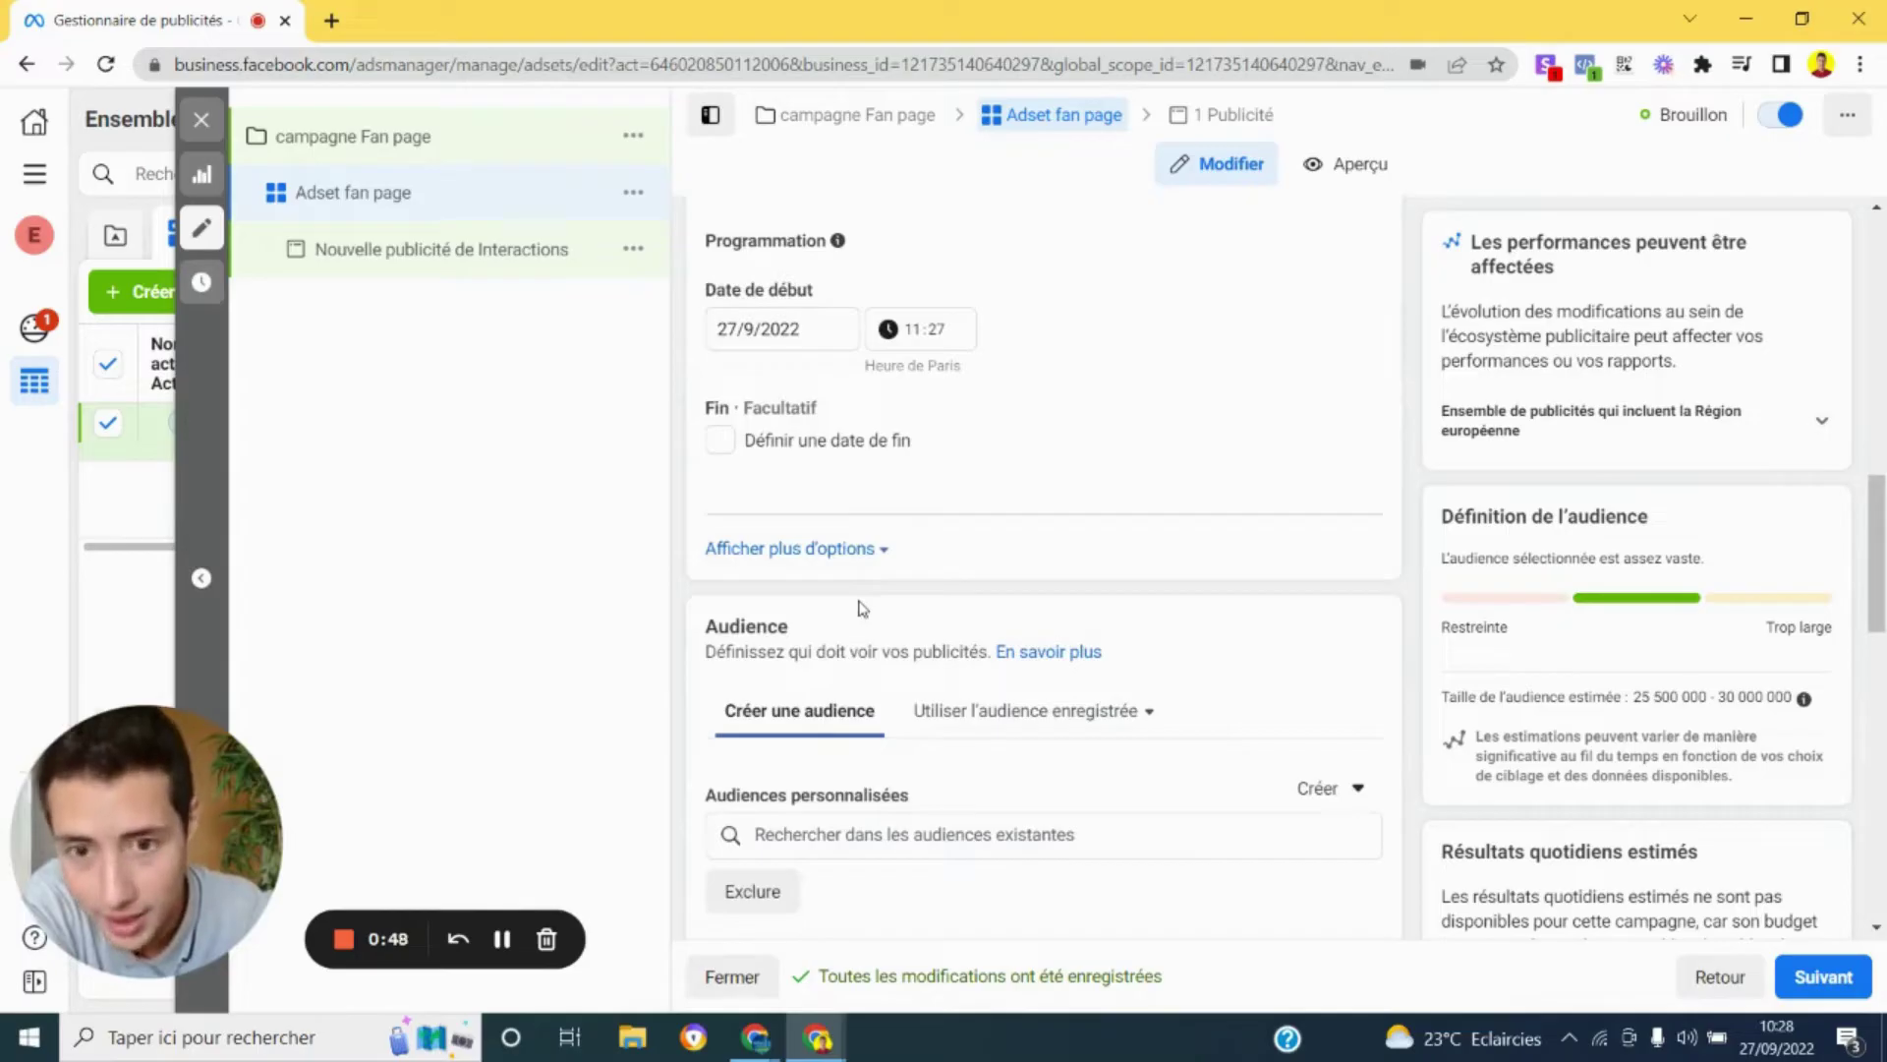
pyautogui.scroll(-3, 861, 606)
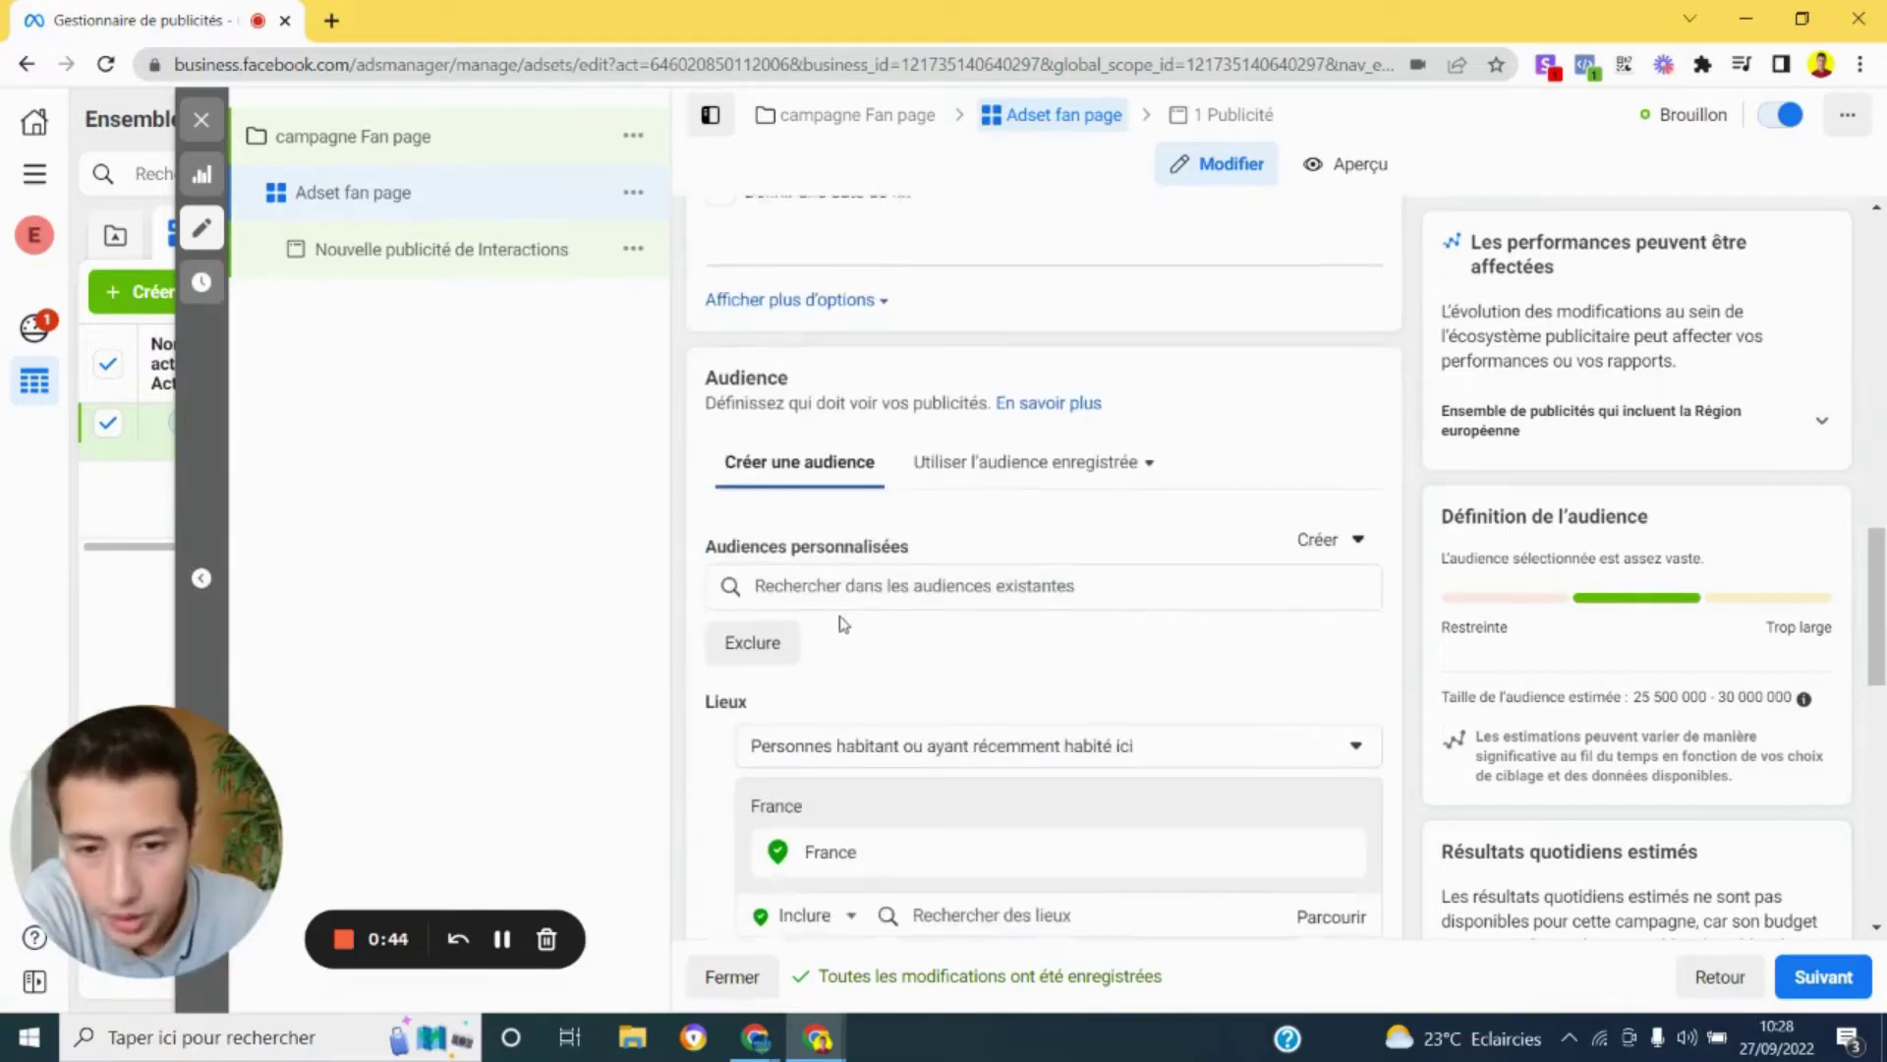
pyautogui.scroll(-1, 881, 526)
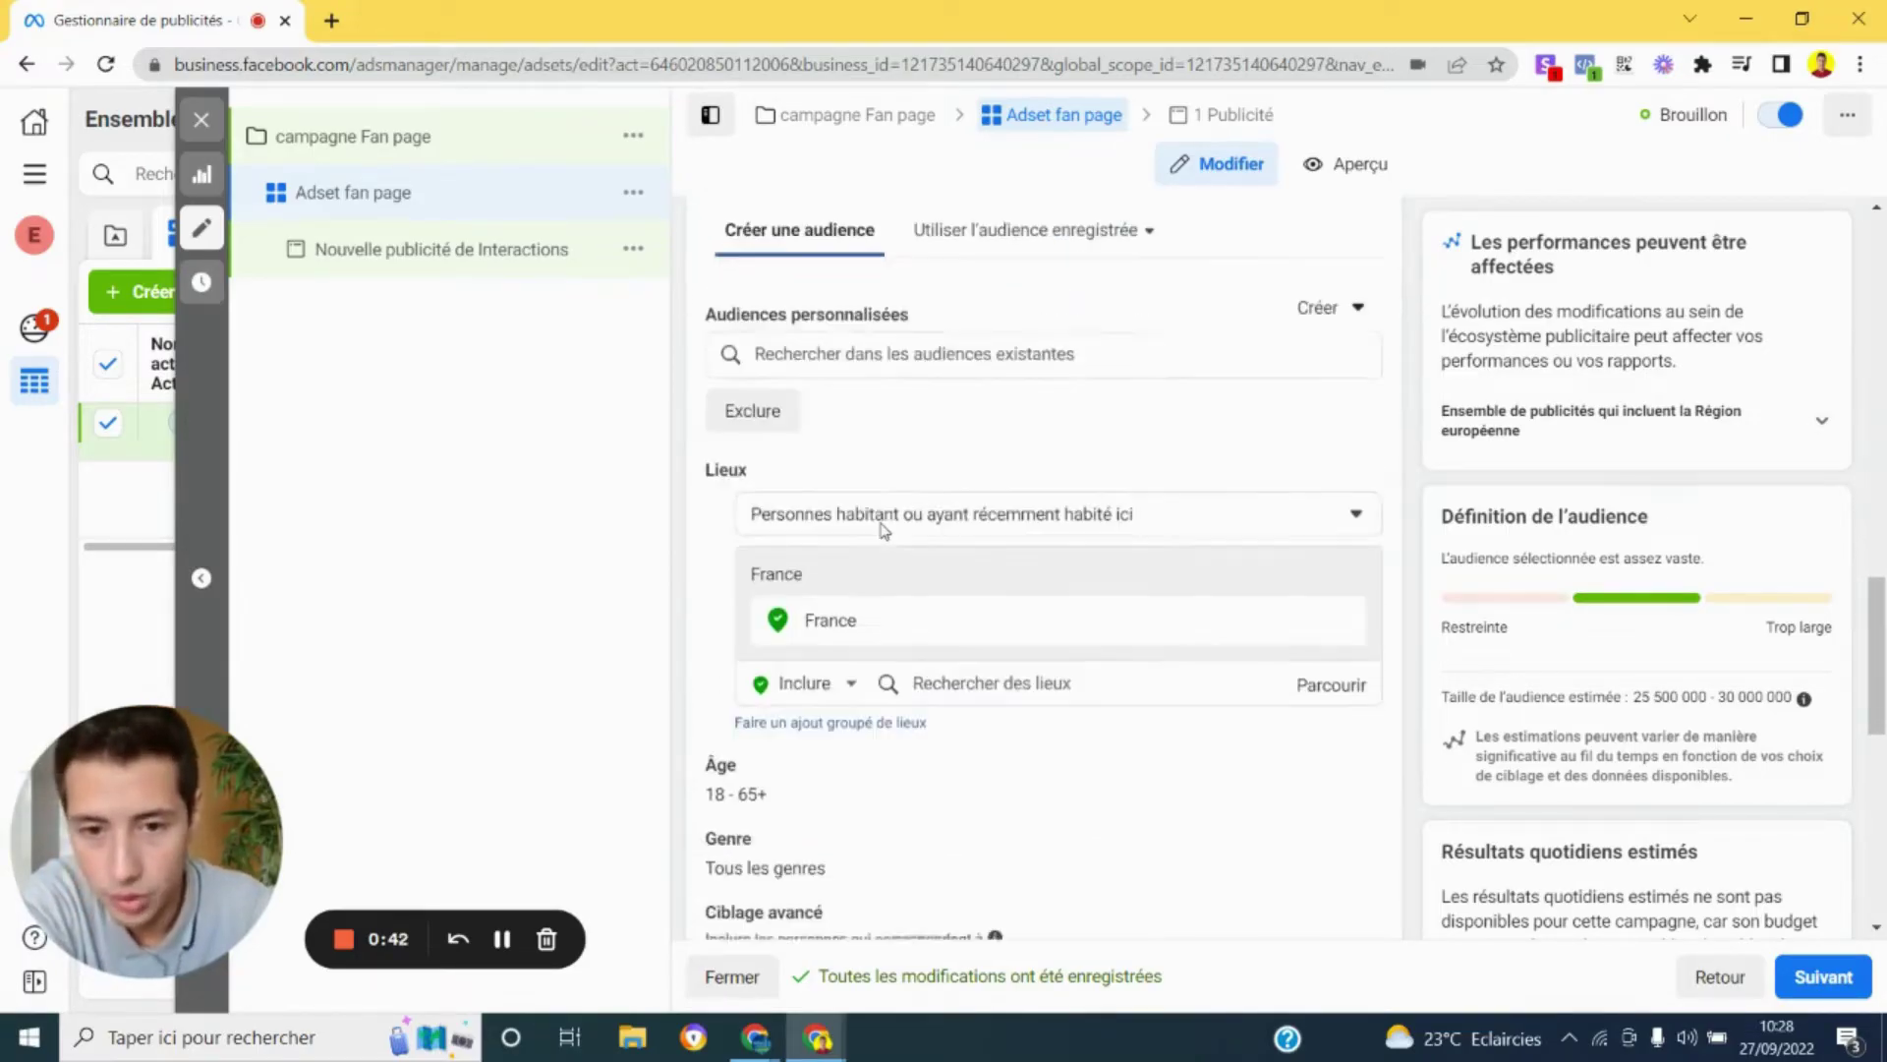
pyautogui.click(922, 504)
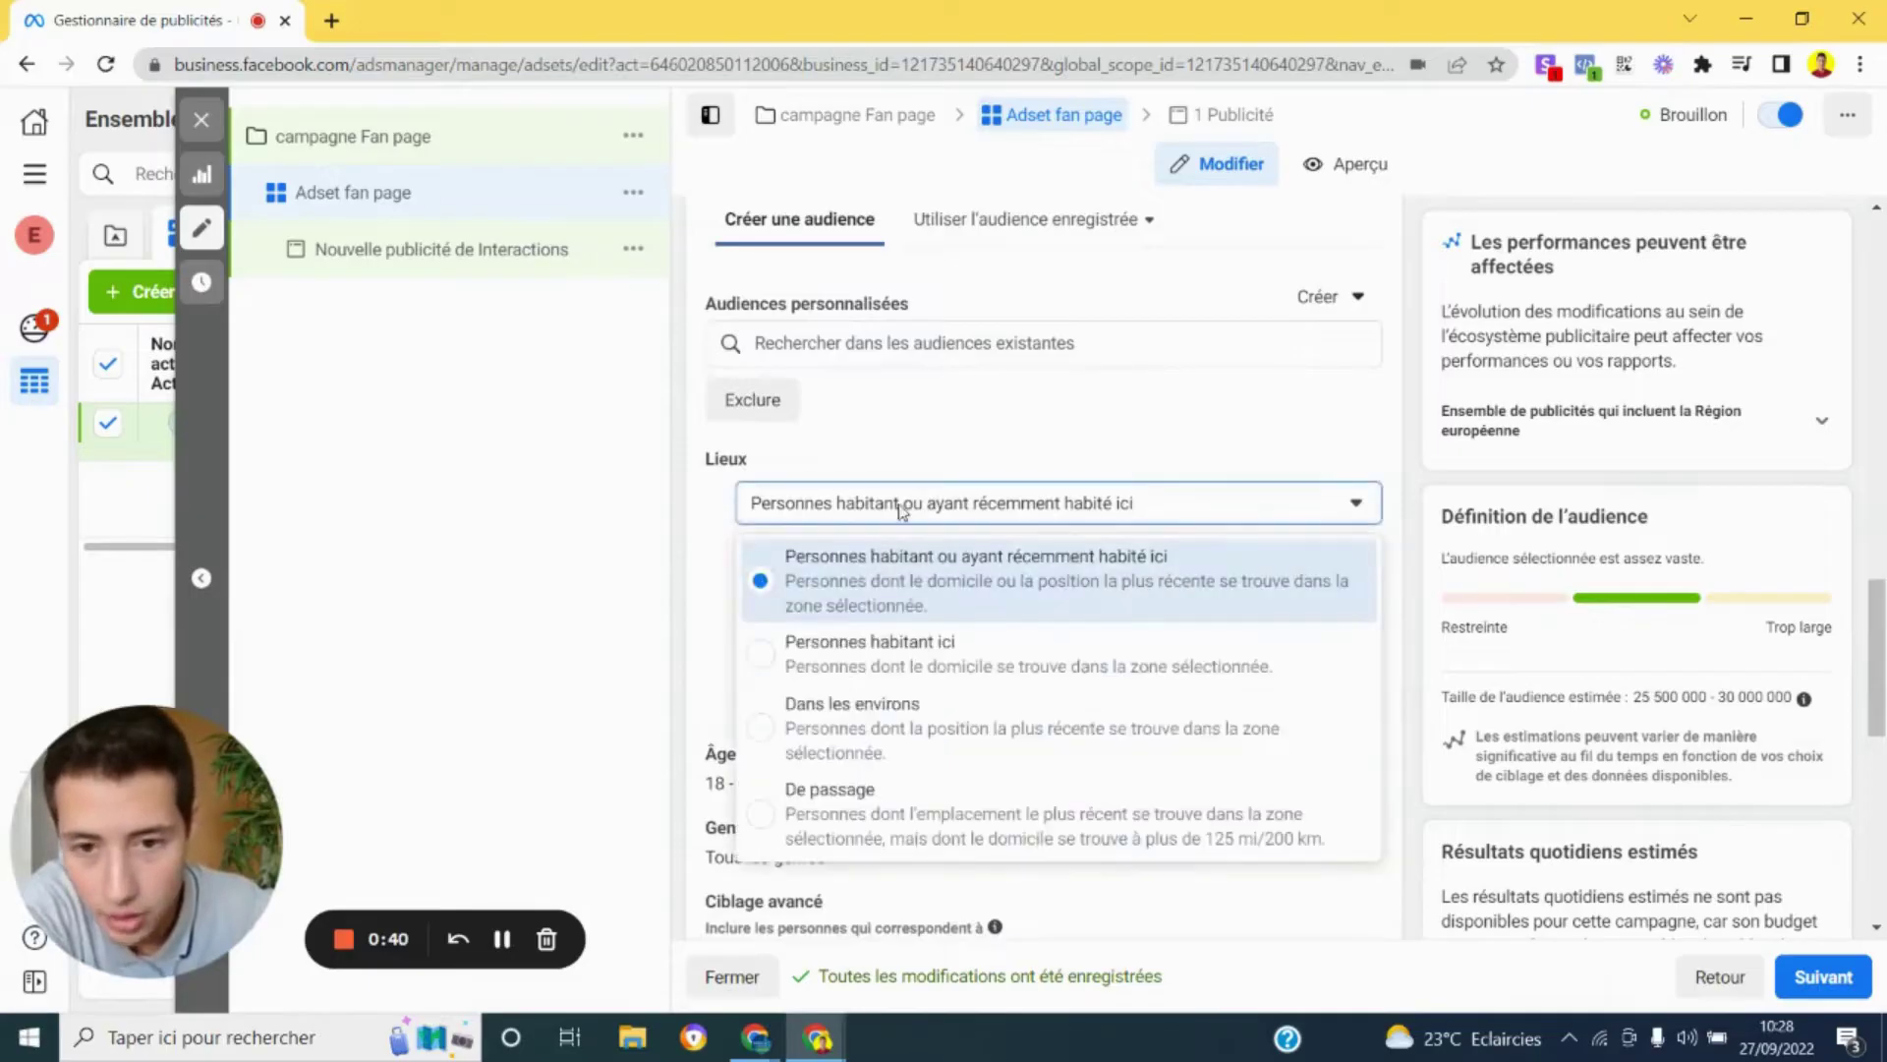
pyautogui.click(761, 674)
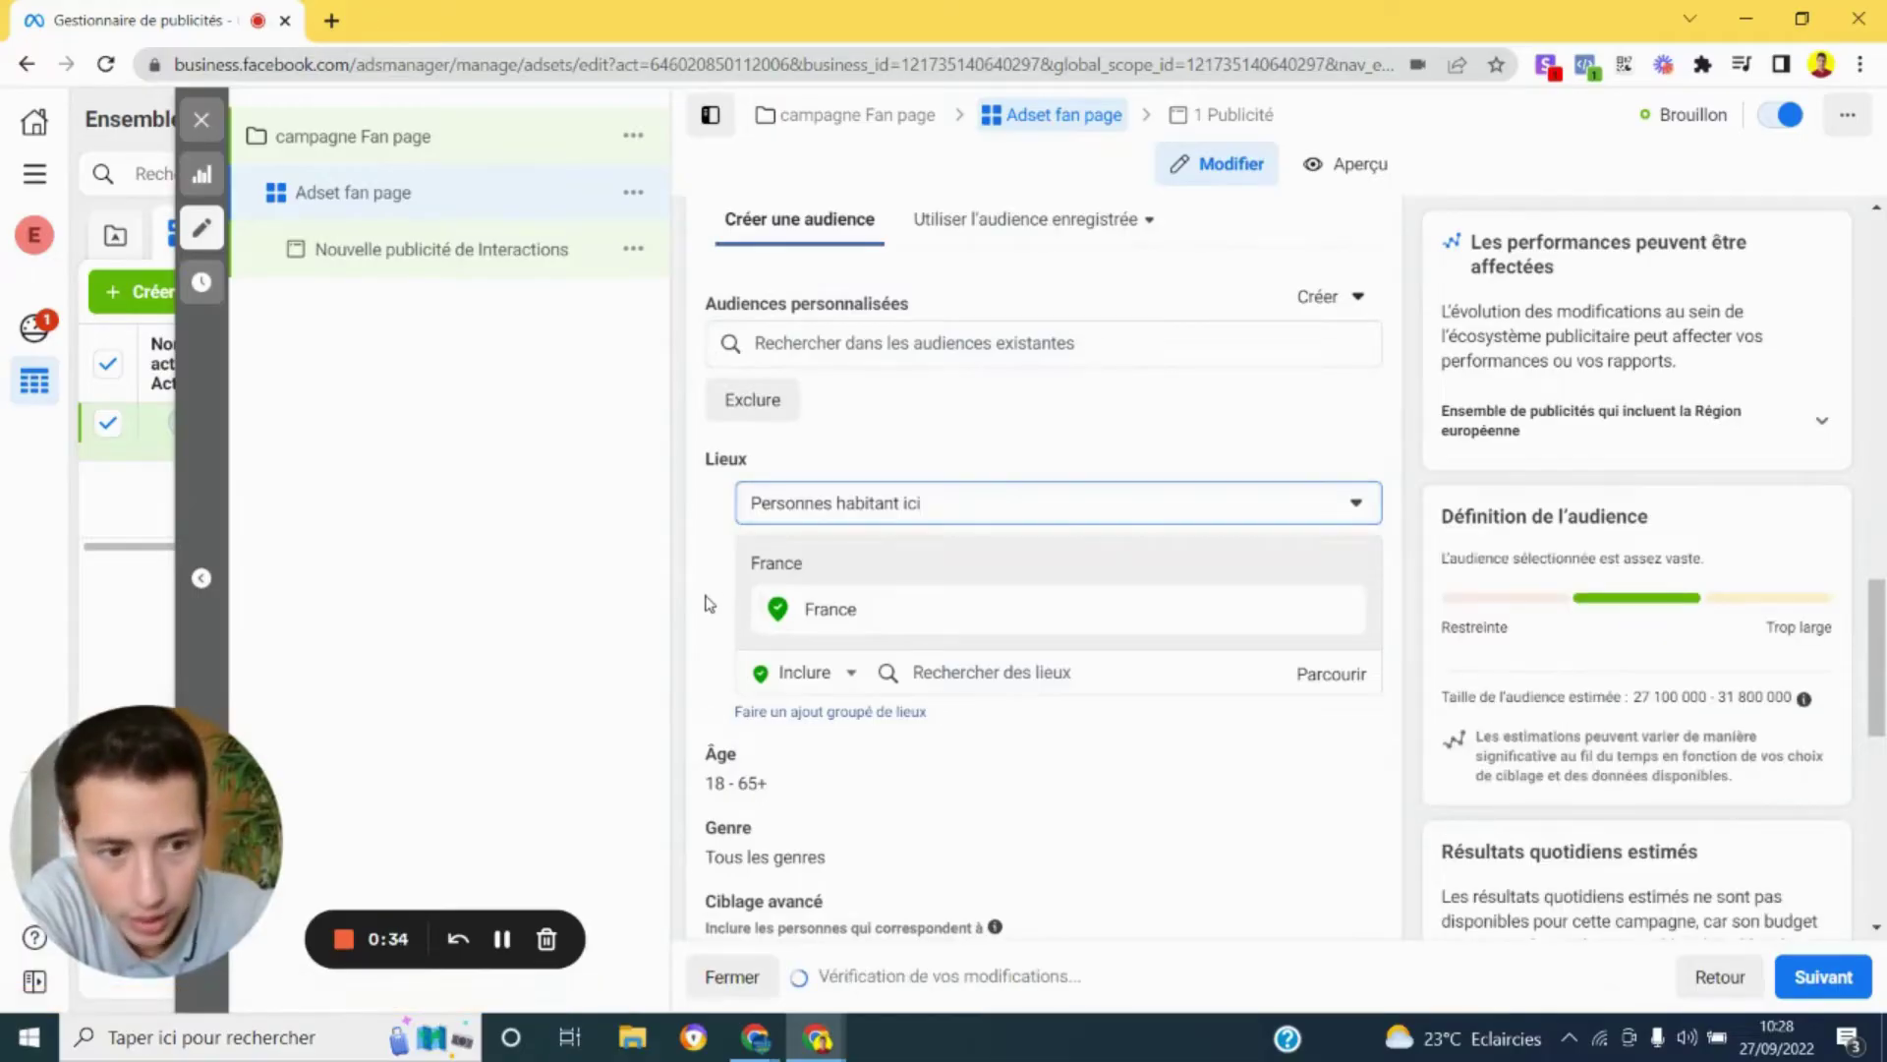
# Restrict the audience's gender to Femmes.
pyautogui.scroll(-1, 708, 603)
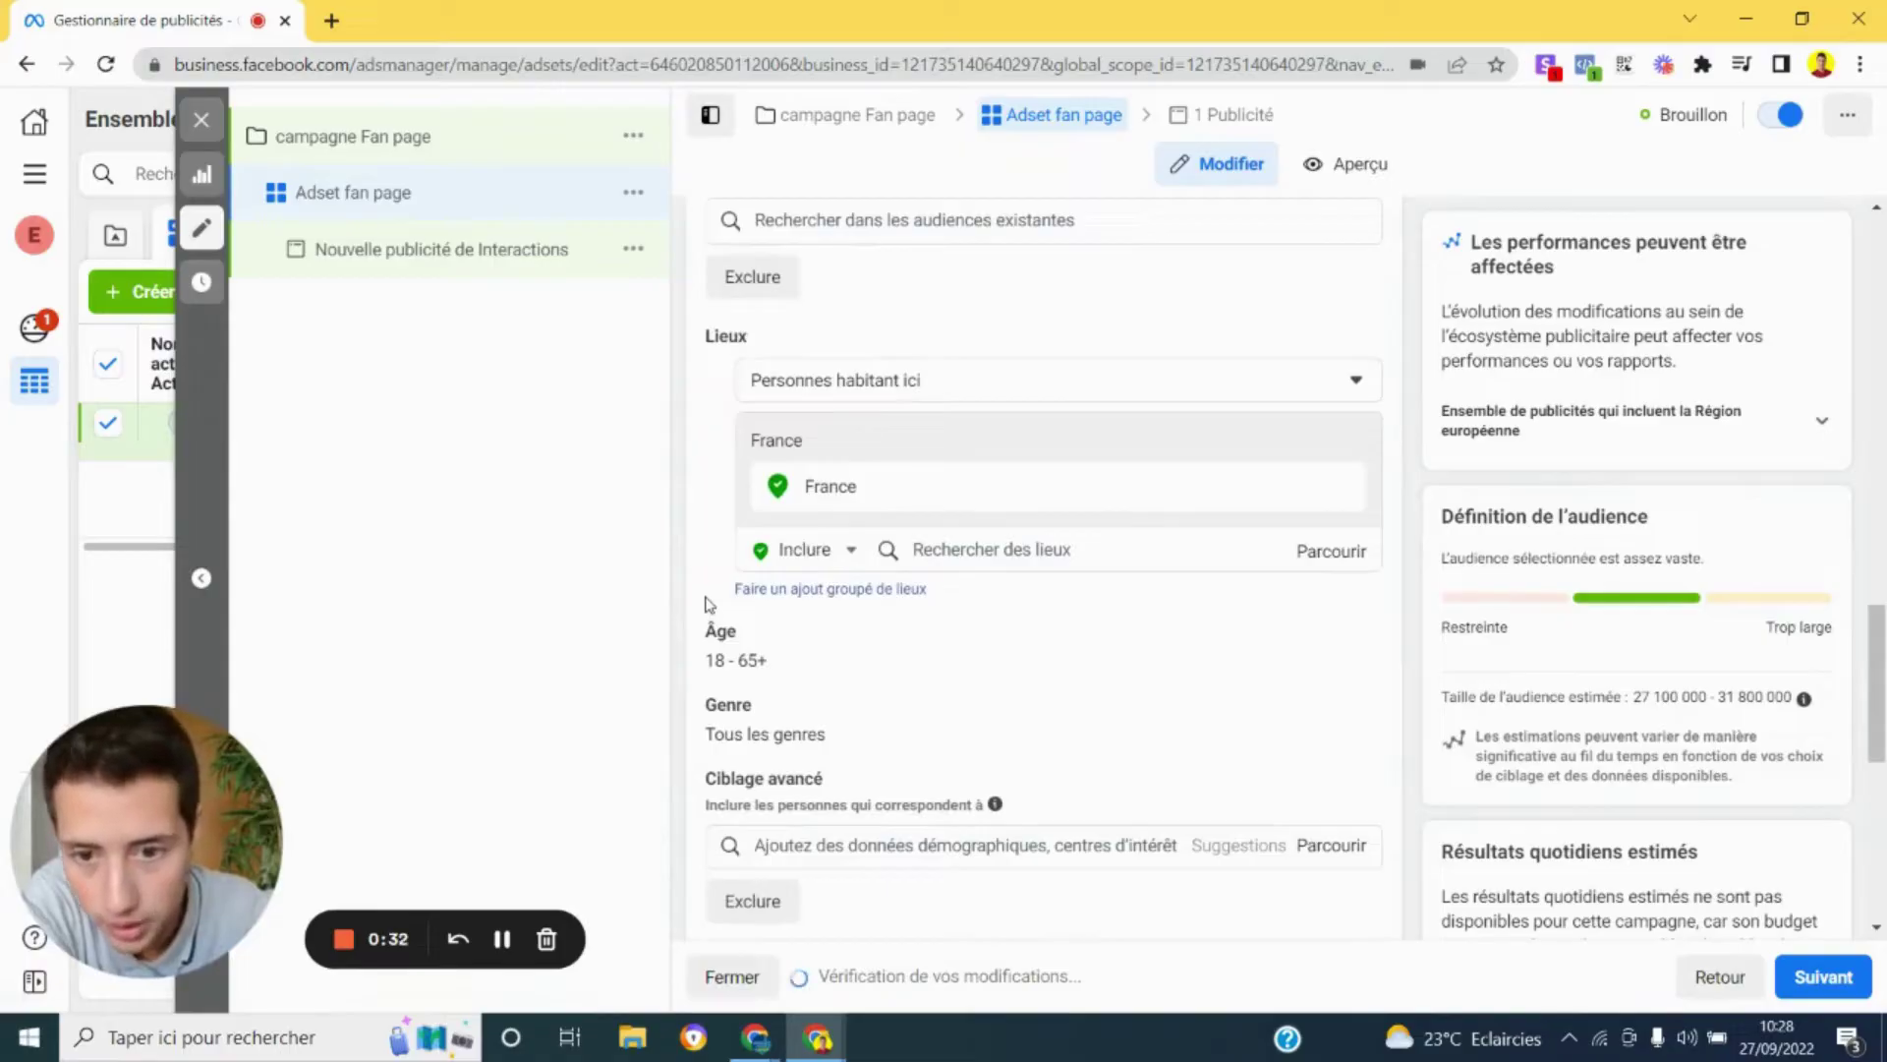
pyautogui.scroll(-1, 713, 629)
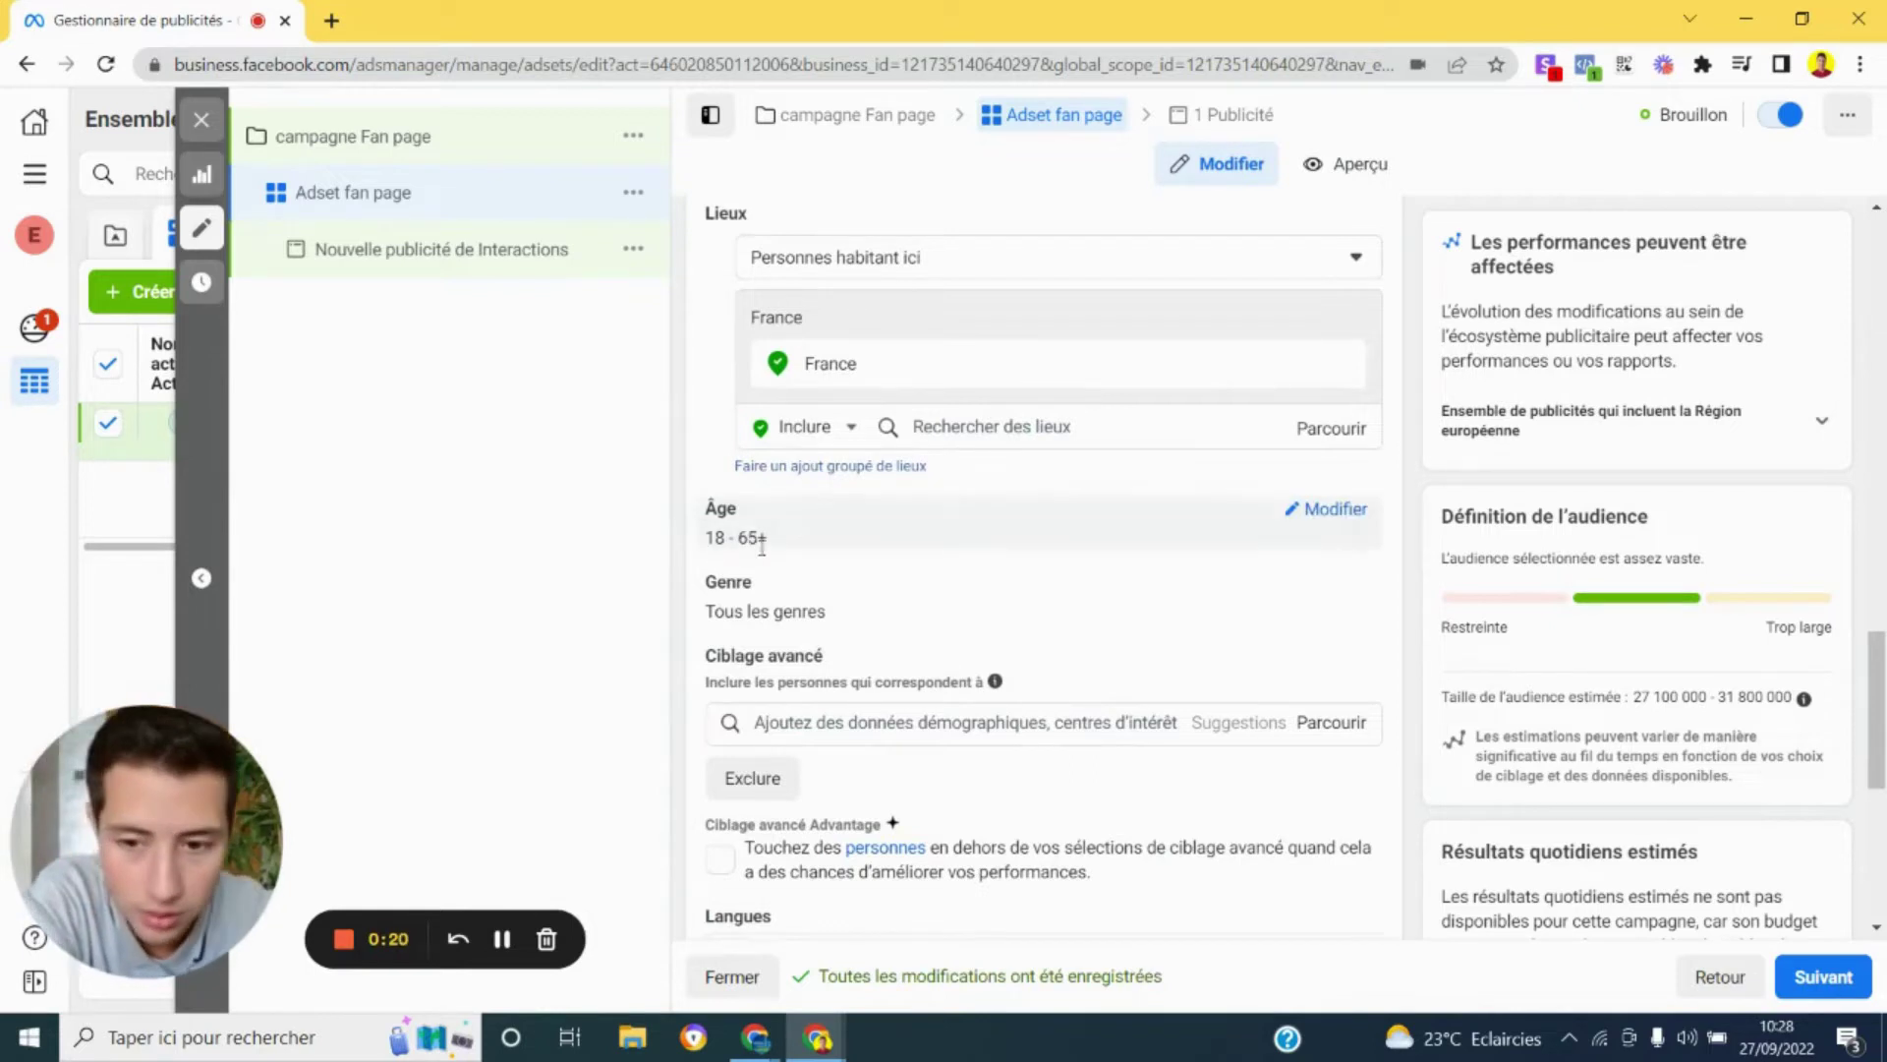
pyautogui.moveTo(1019, 586)
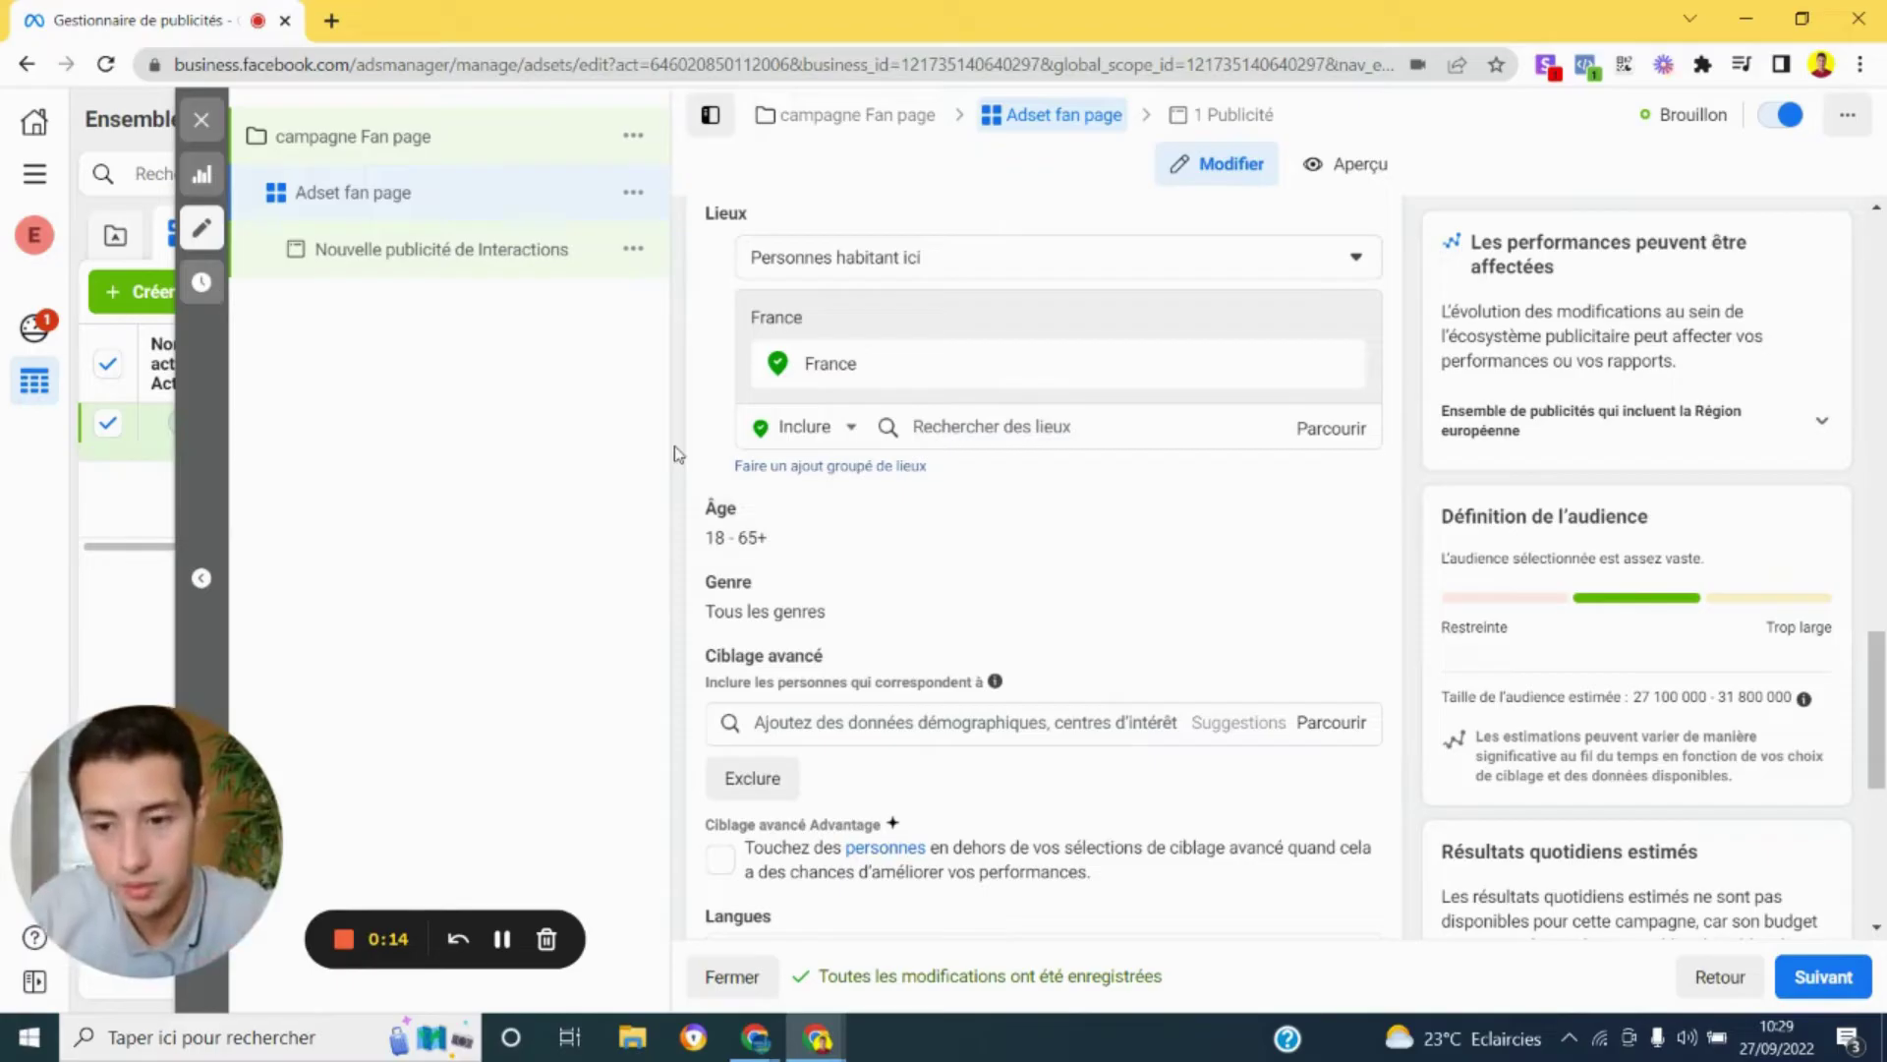
pyautogui.click(1291, 587)
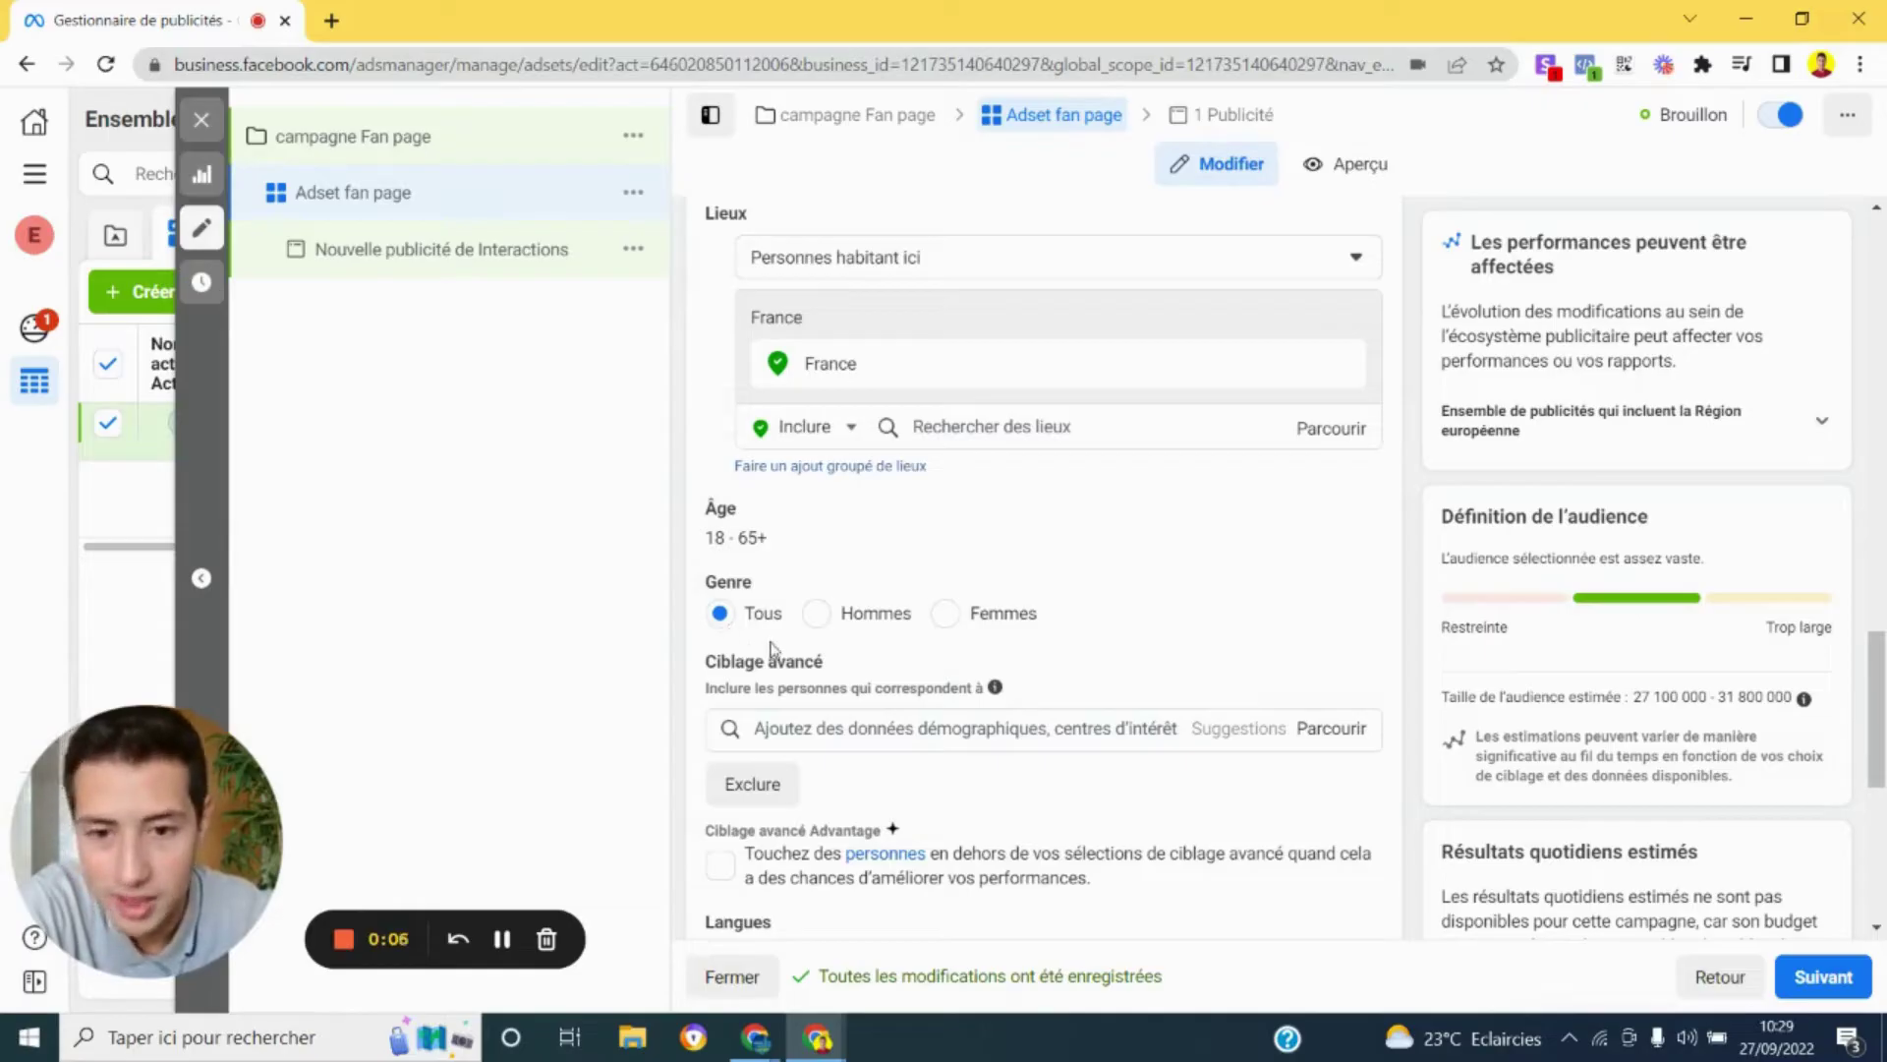
pyautogui.click(946, 614)
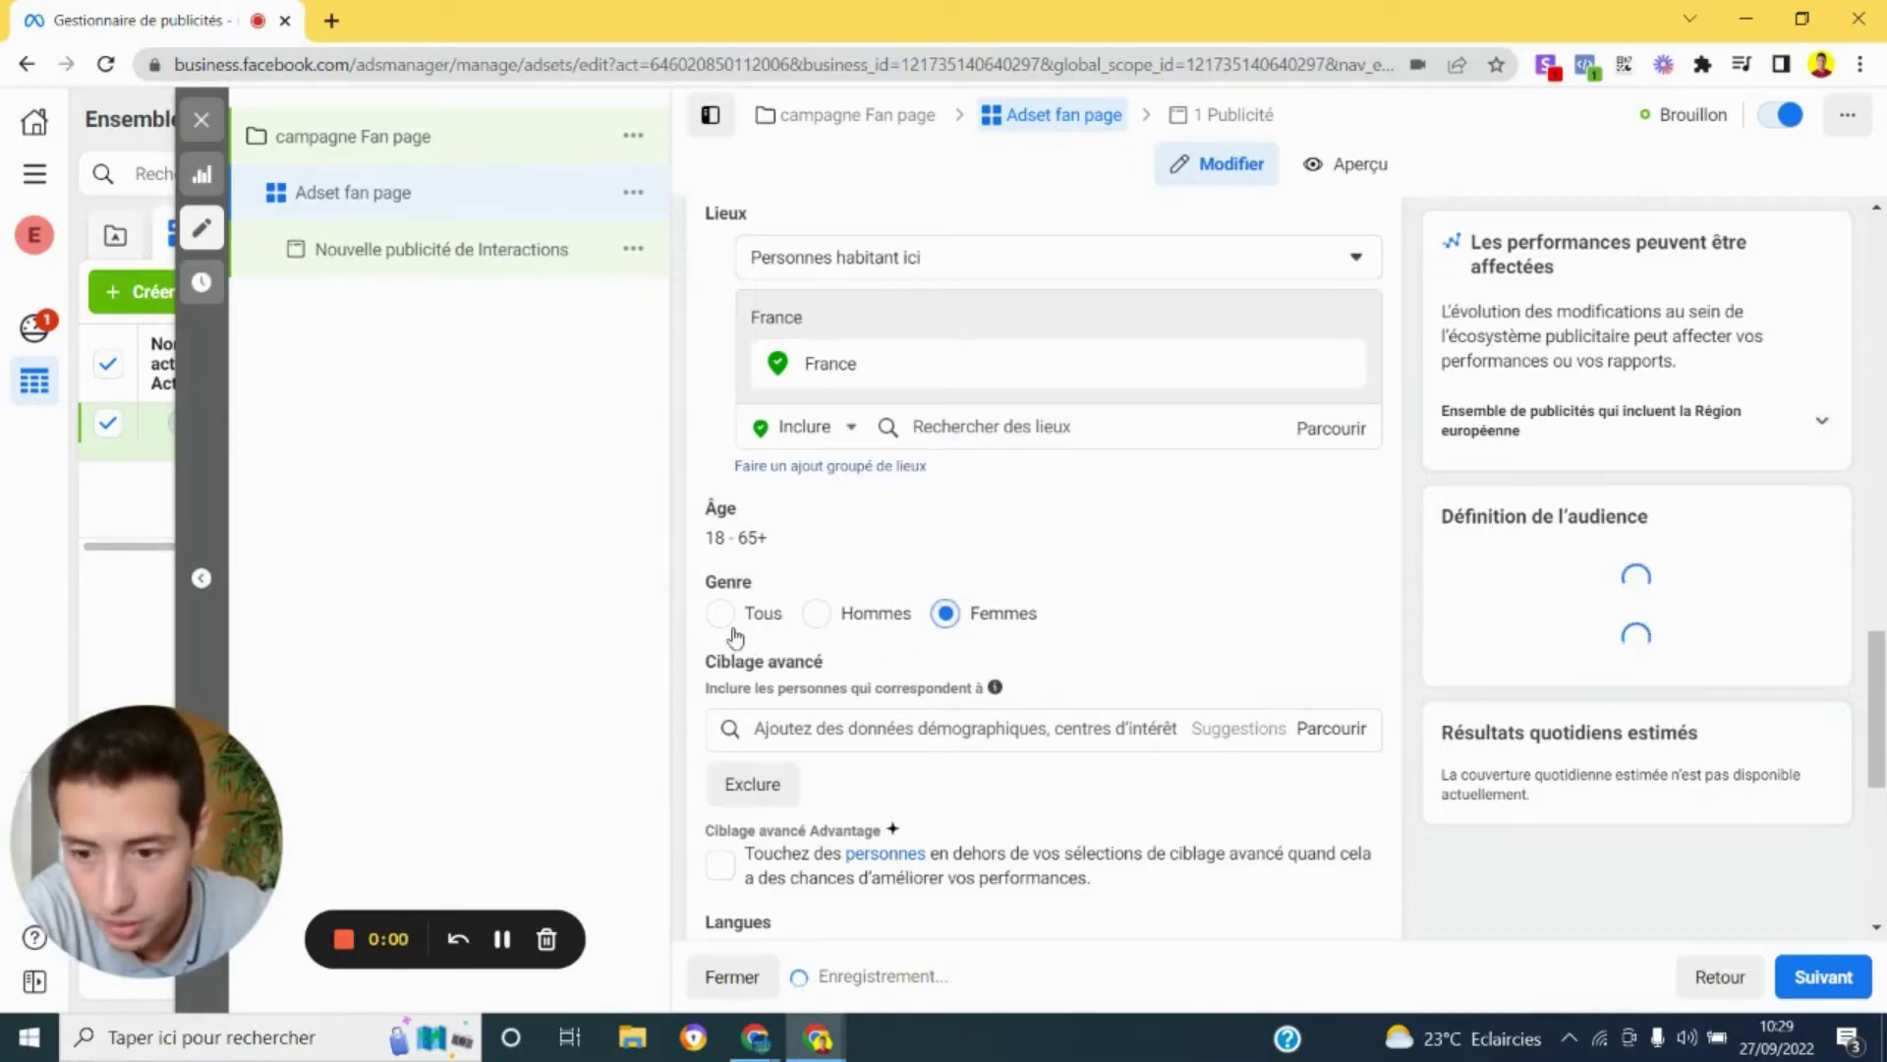
# Add Français (France) as the audience's language.
pyautogui.scroll(-1, 729, 649)
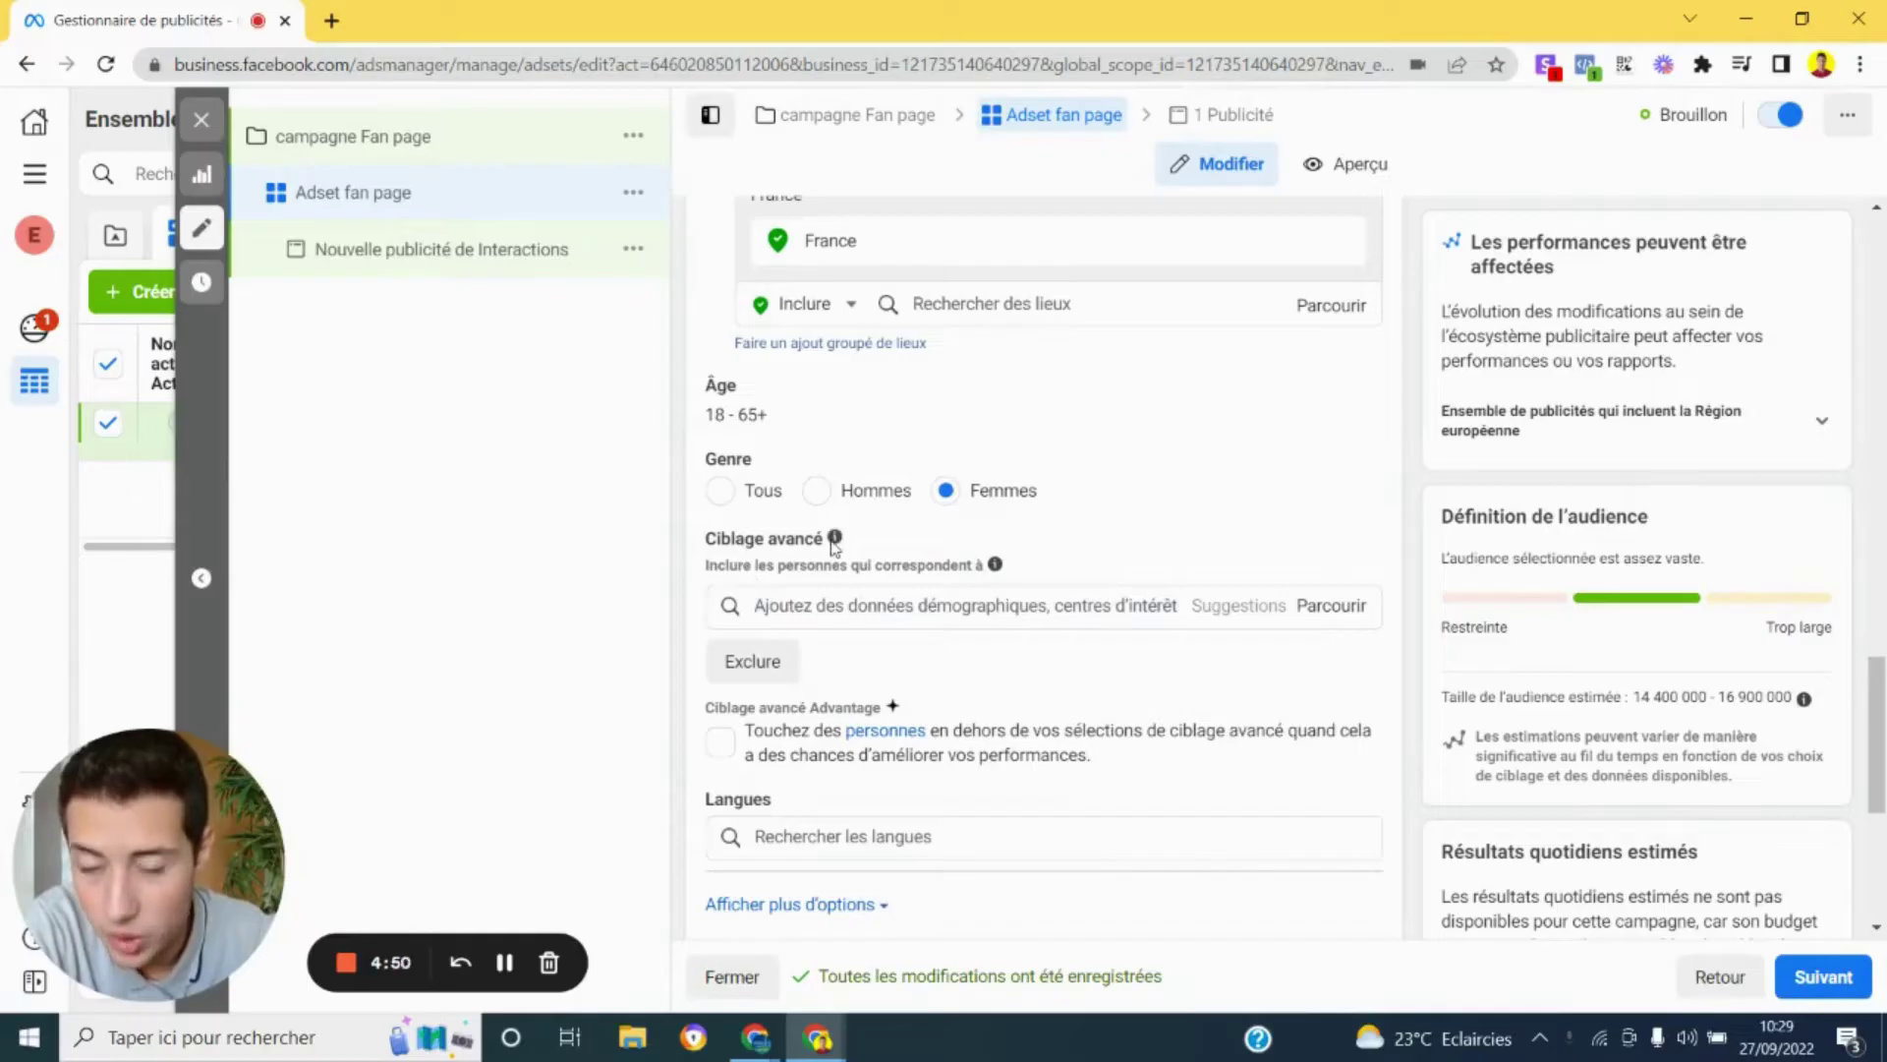
pyautogui.moveTo(834, 542)
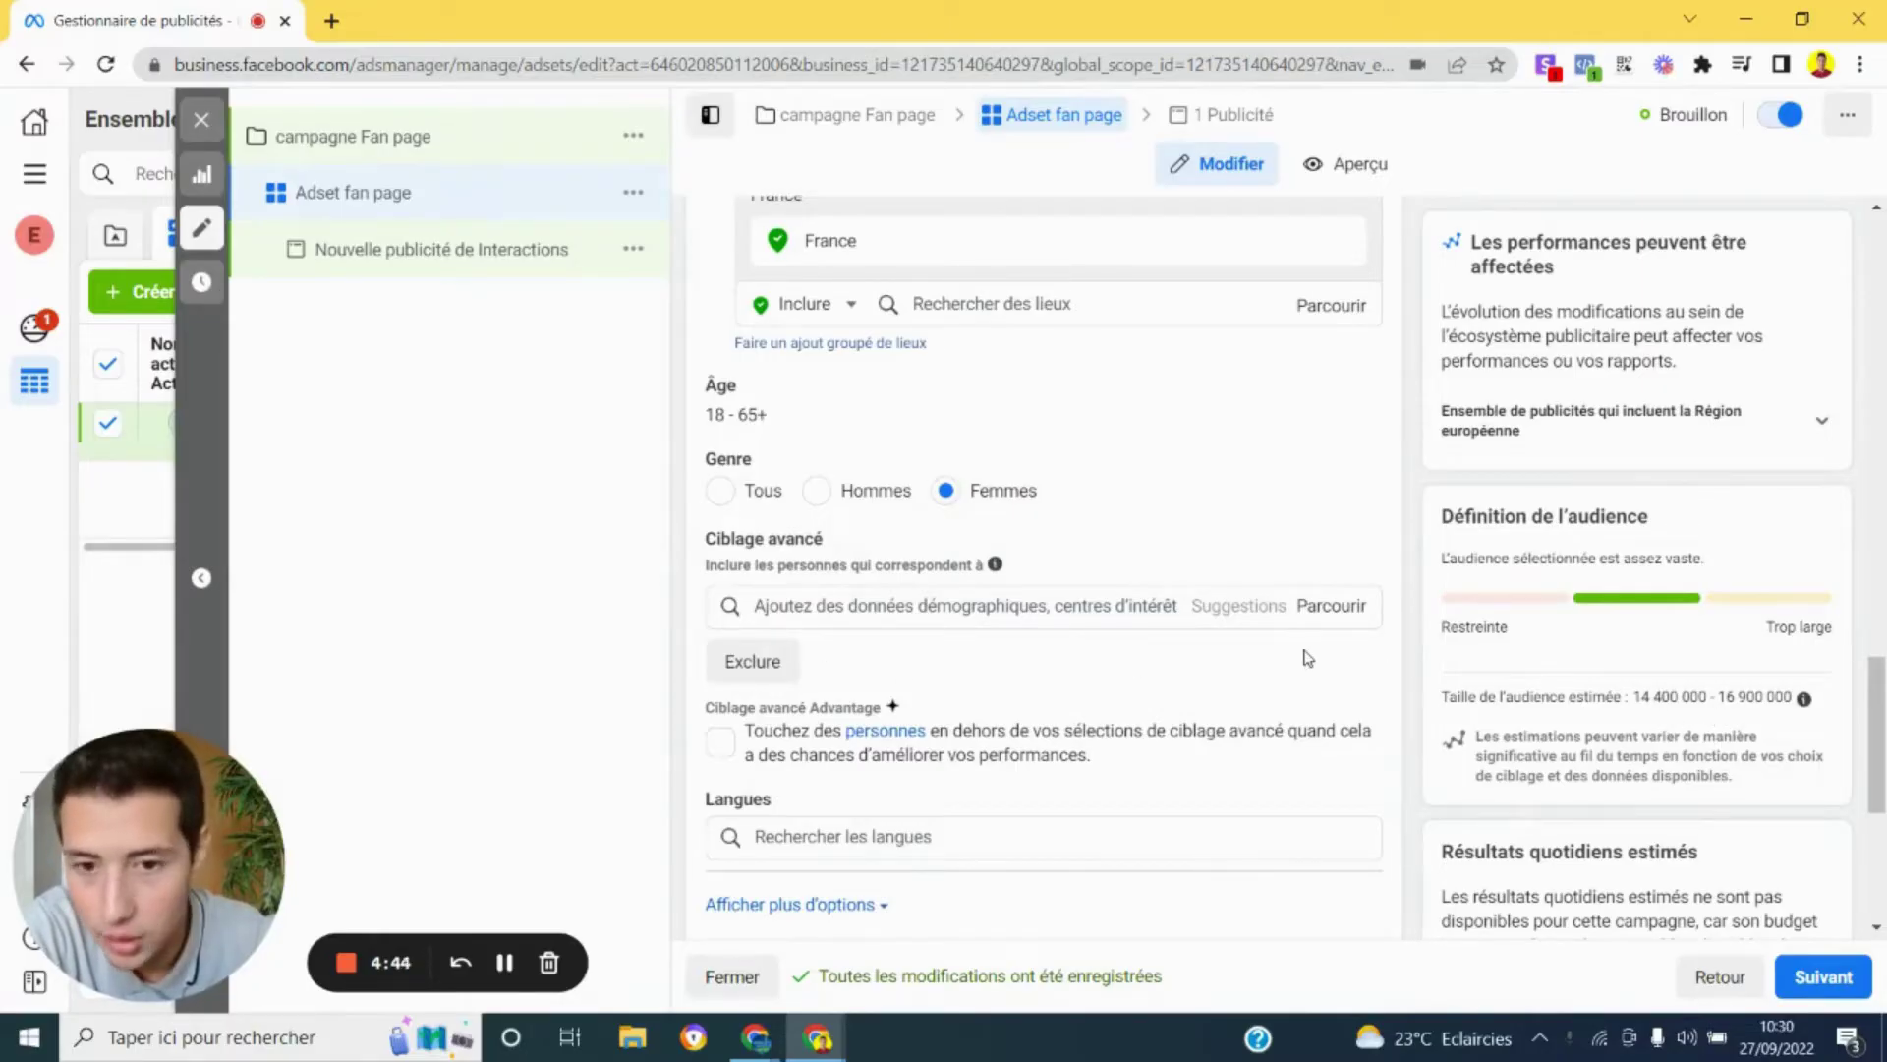
pyautogui.scroll(1, 1307, 657)
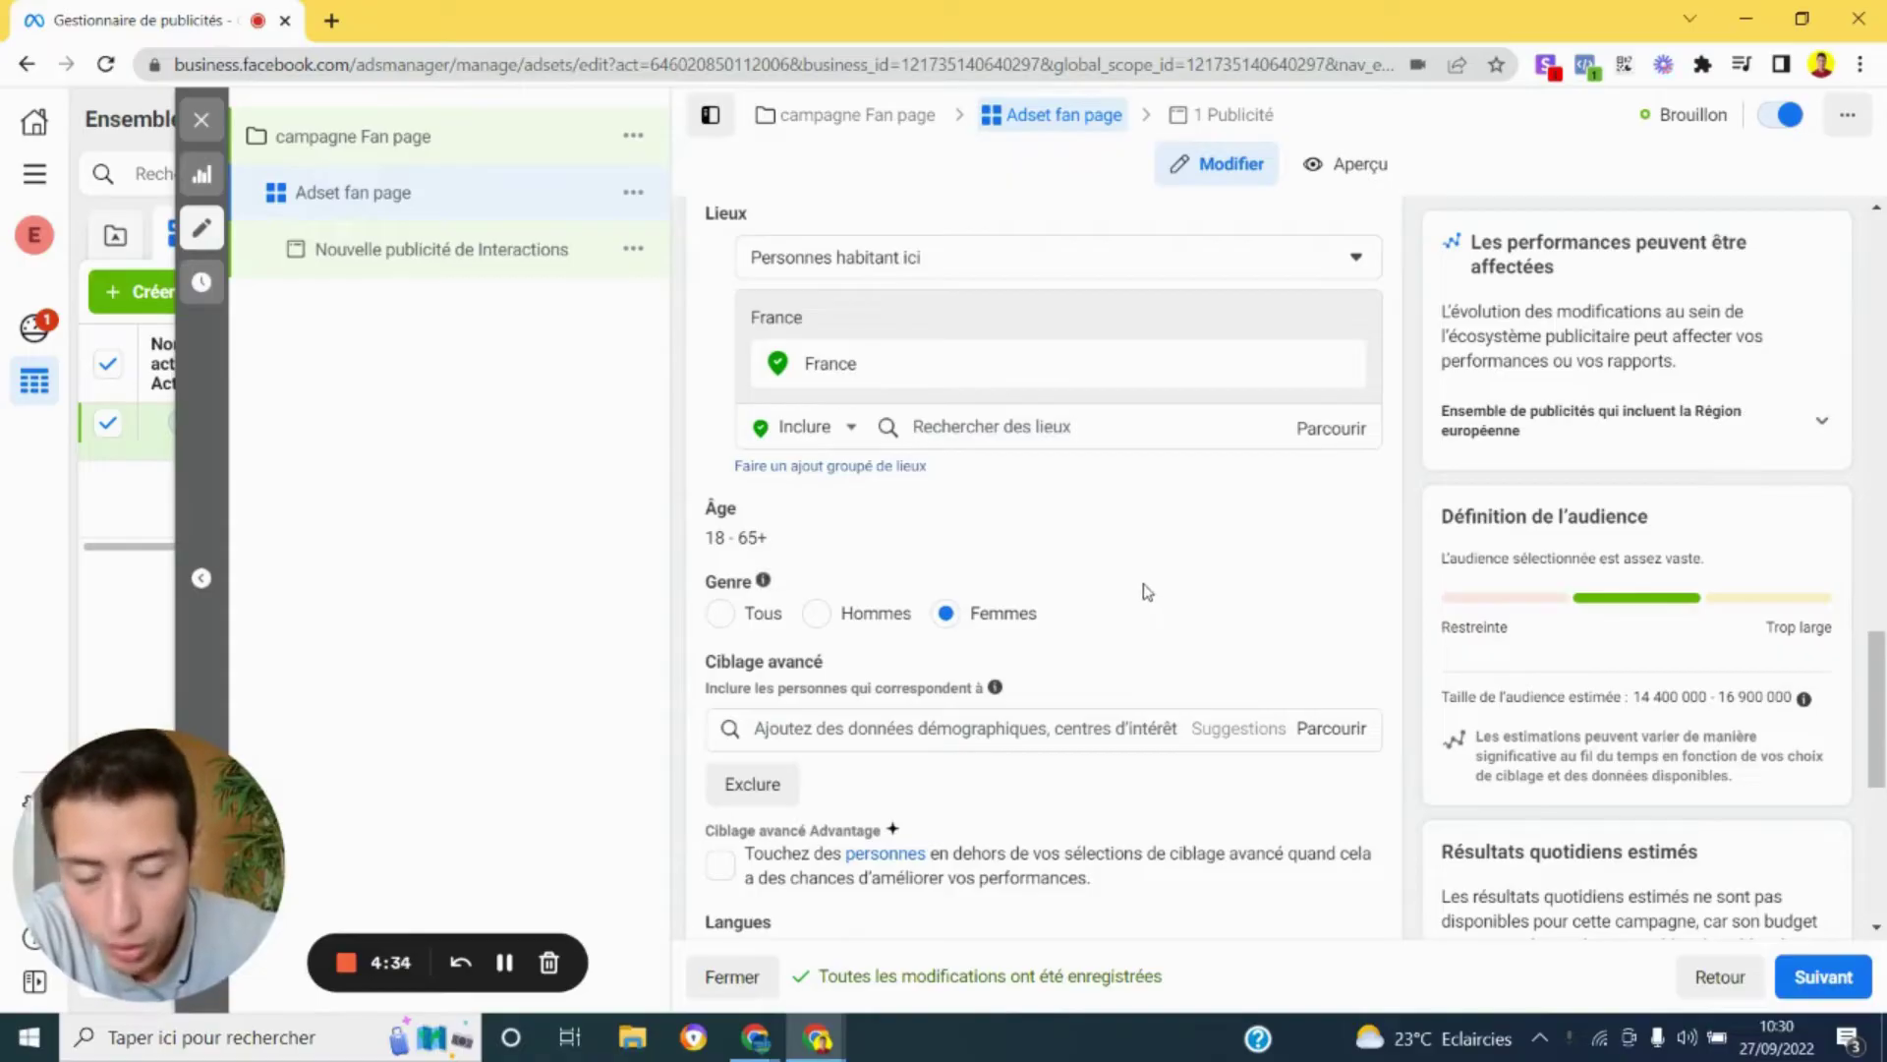
pyautogui.scroll(1, 1147, 590)
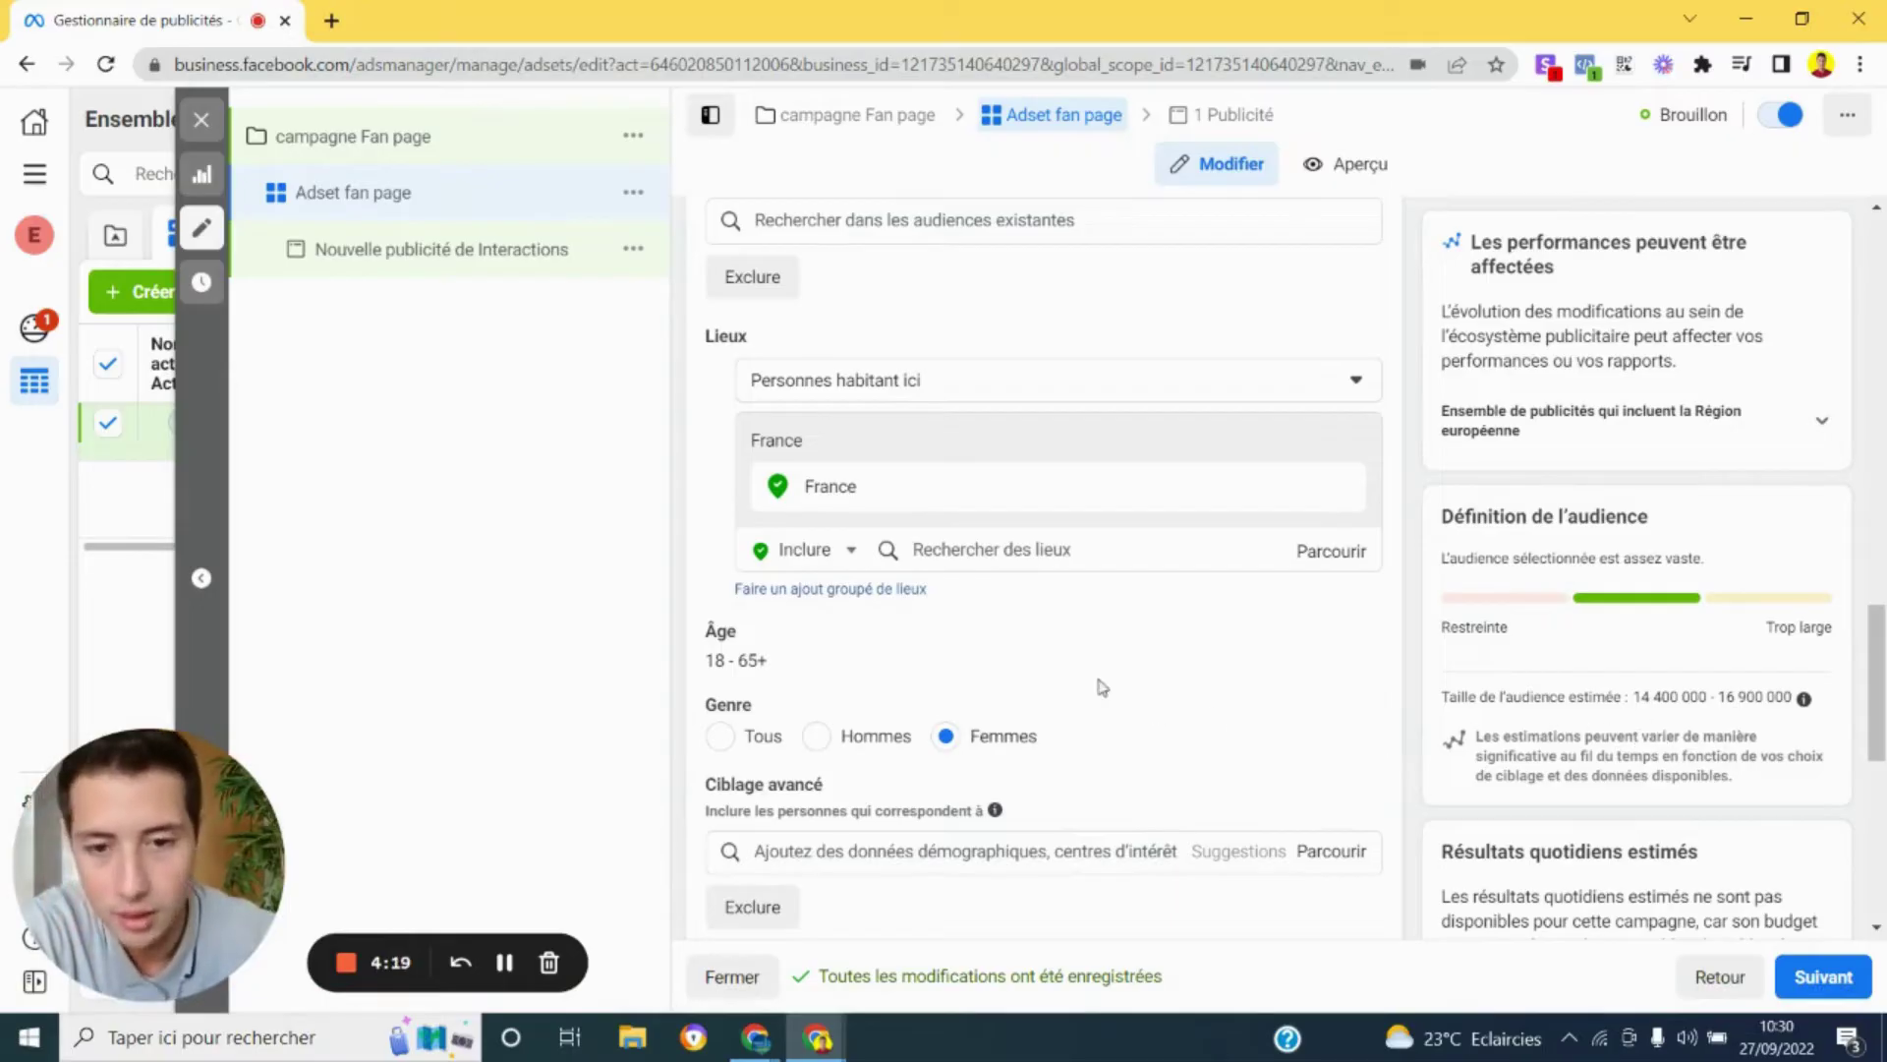
pyautogui.scroll(-1, 908, 602)
pyautogui.scroll(-2, 908, 606)
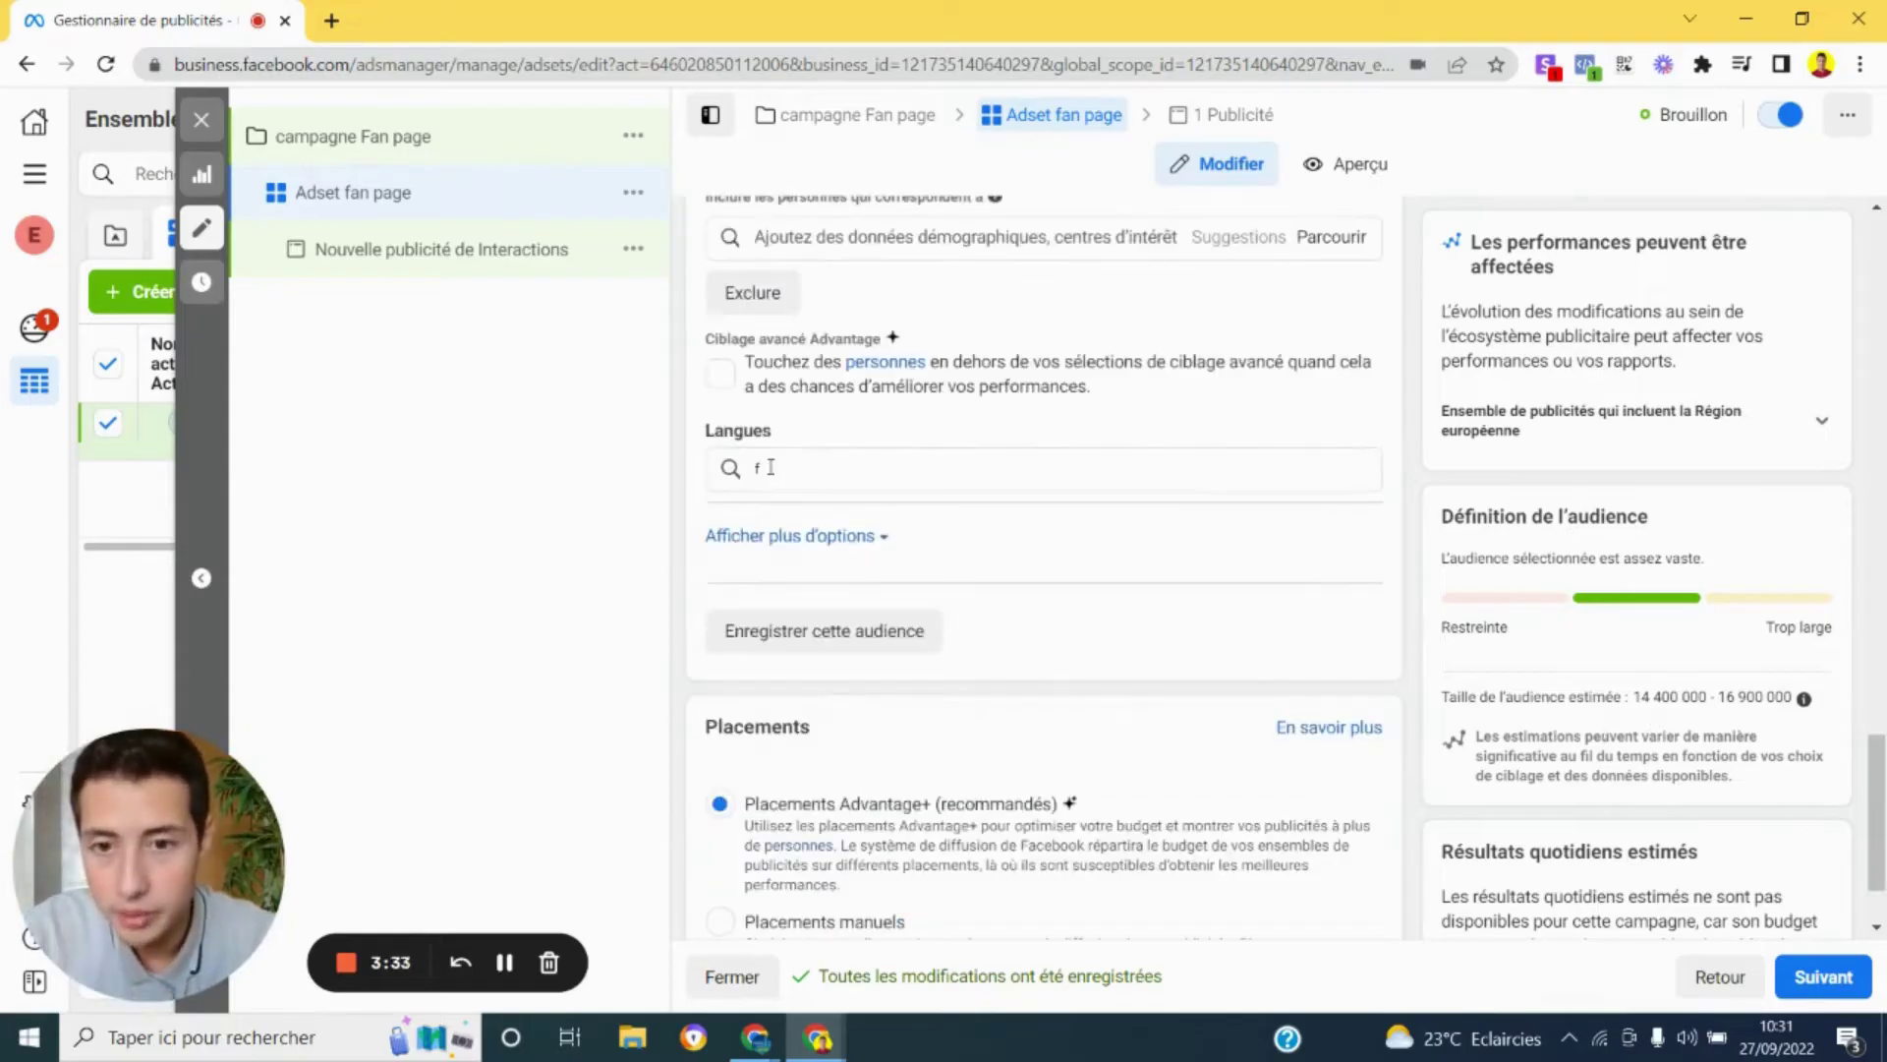
pyautogui.click(766, 468)
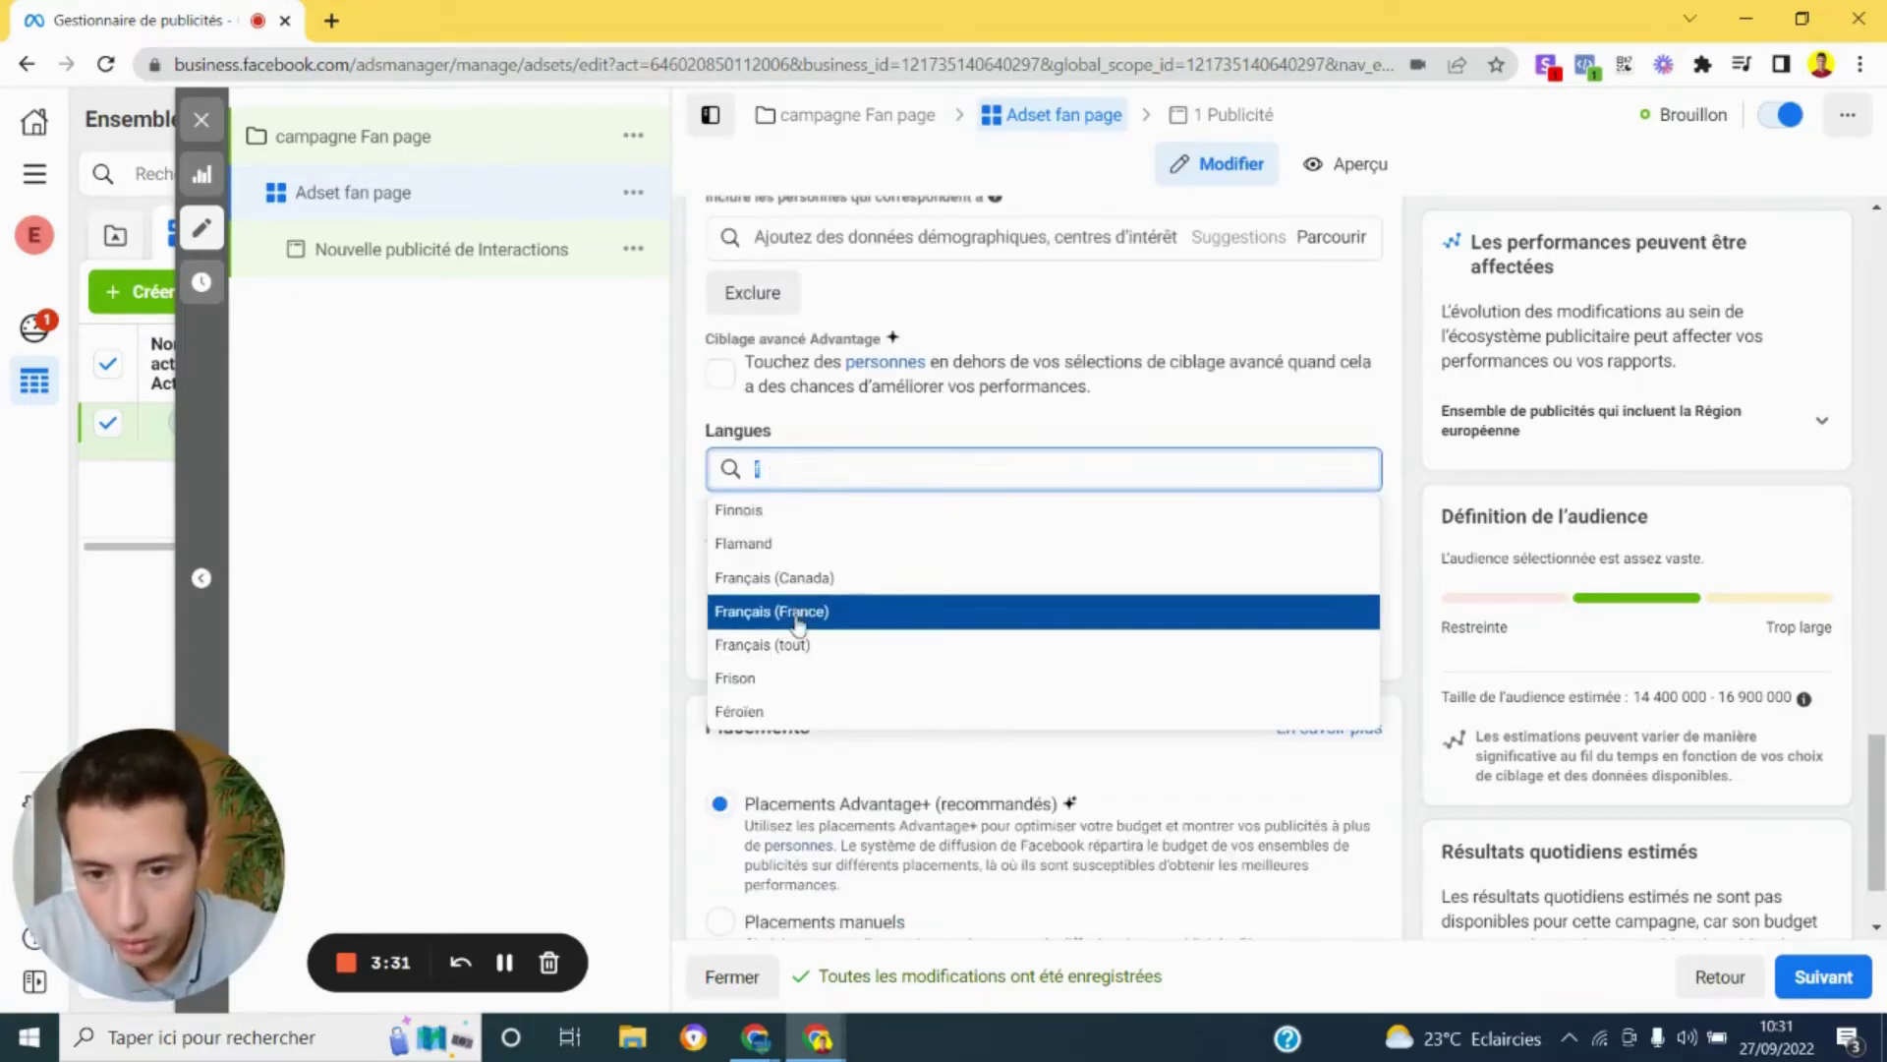
pyautogui.press('Return')
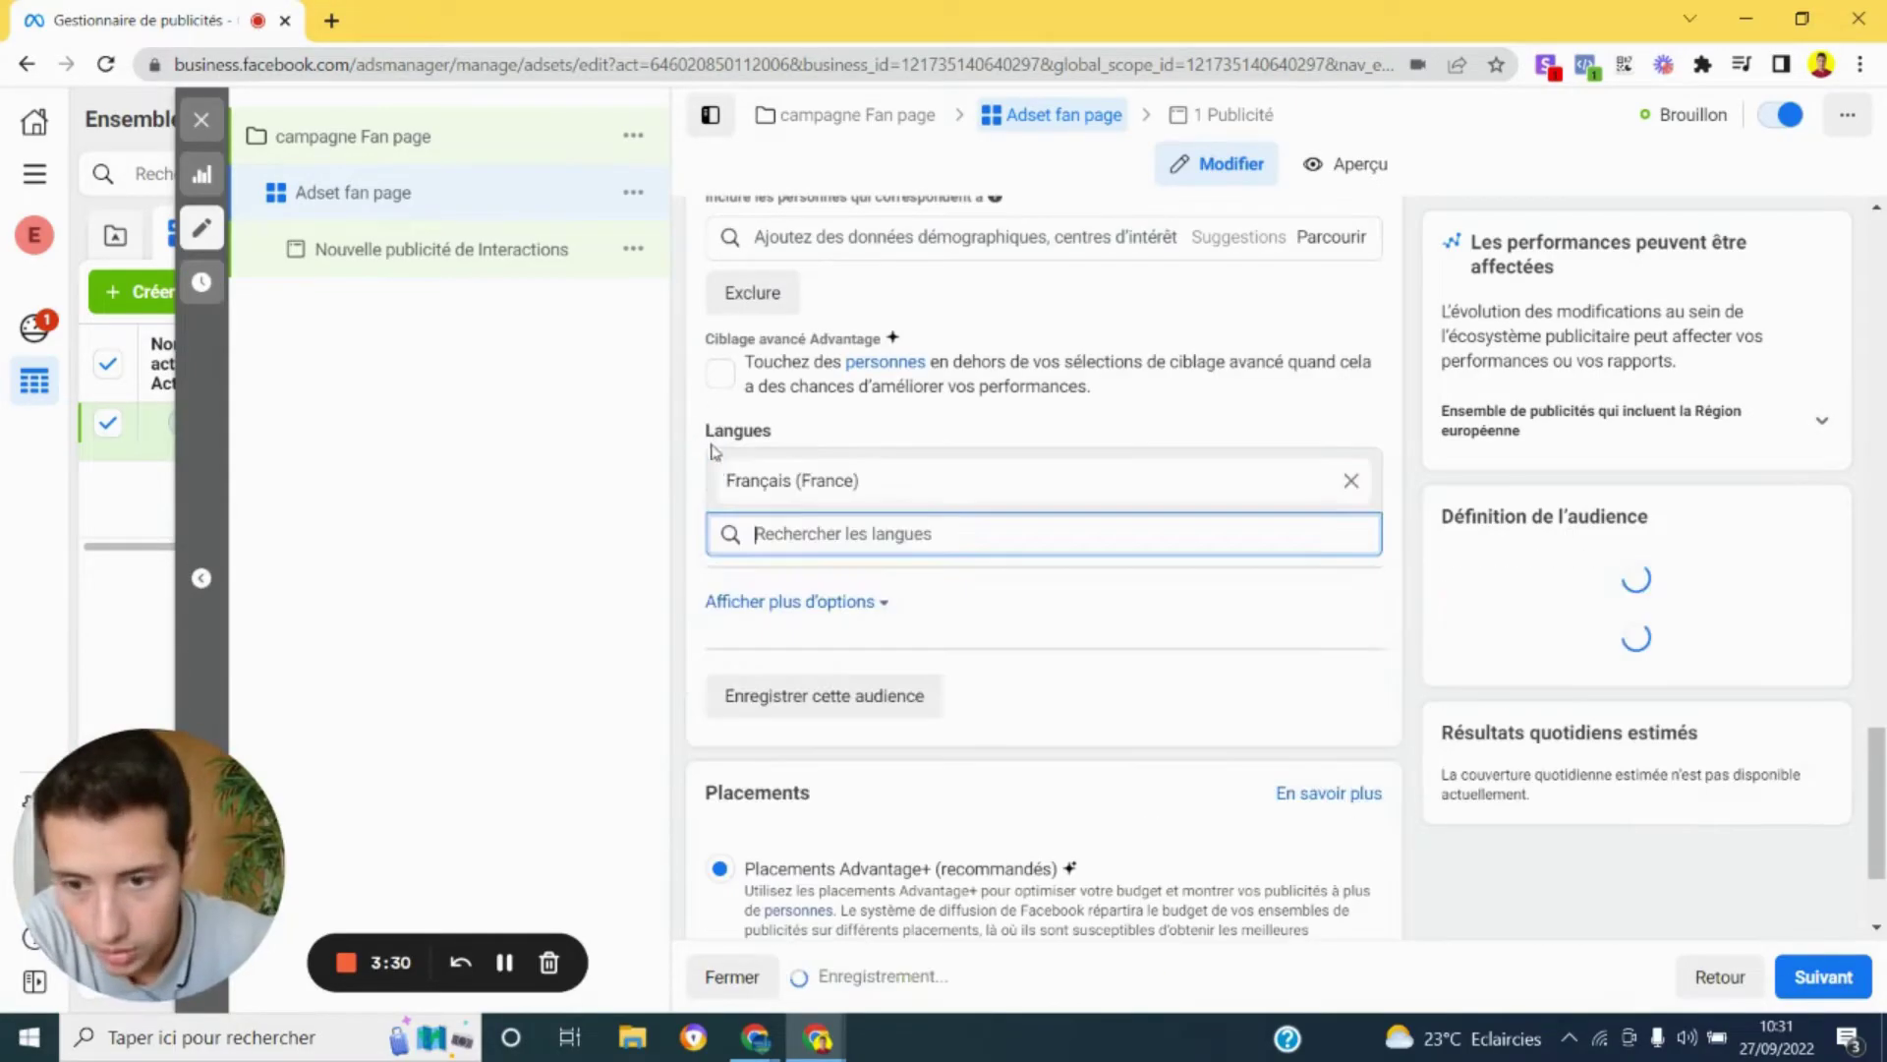
# Show the additional audience options and set the connection type to exclude people who currently like or follow the Page.
pyautogui.scroll(3, 713, 452)
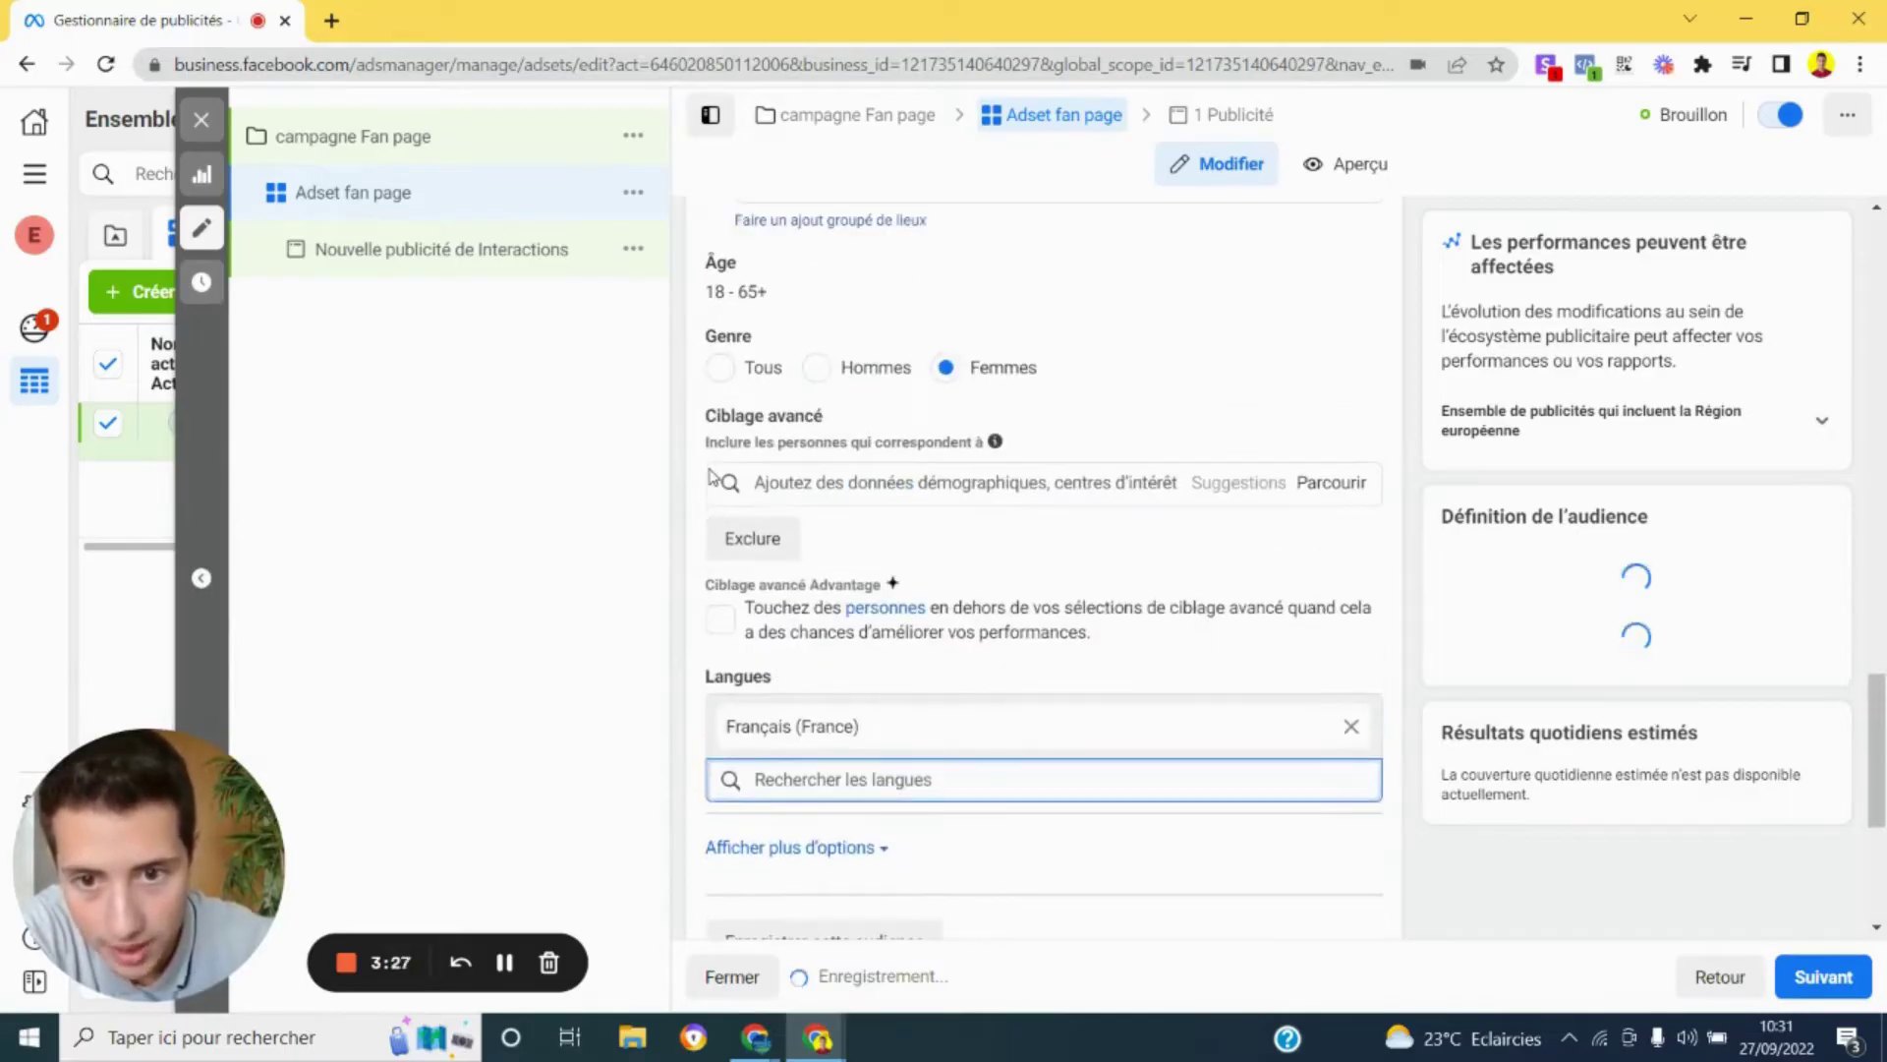
pyautogui.scroll(-3, 712, 482)
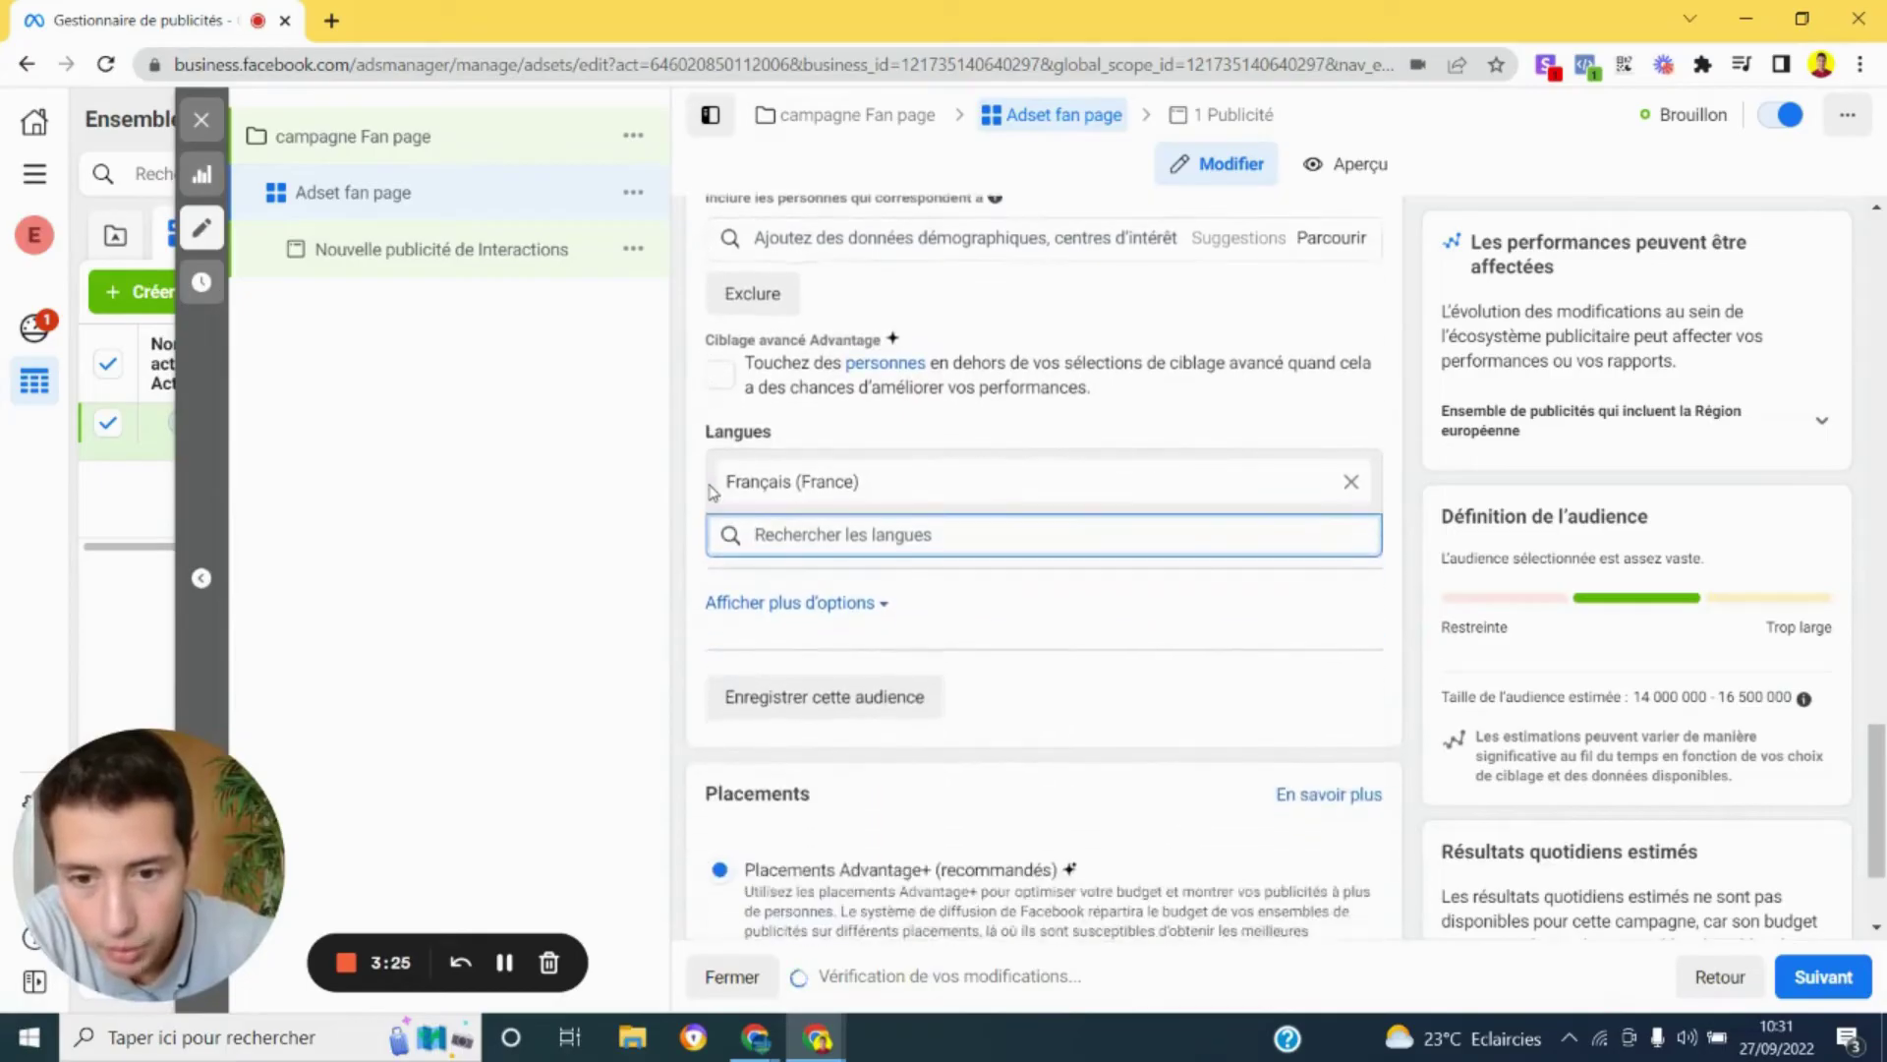
pyautogui.click(808, 614)
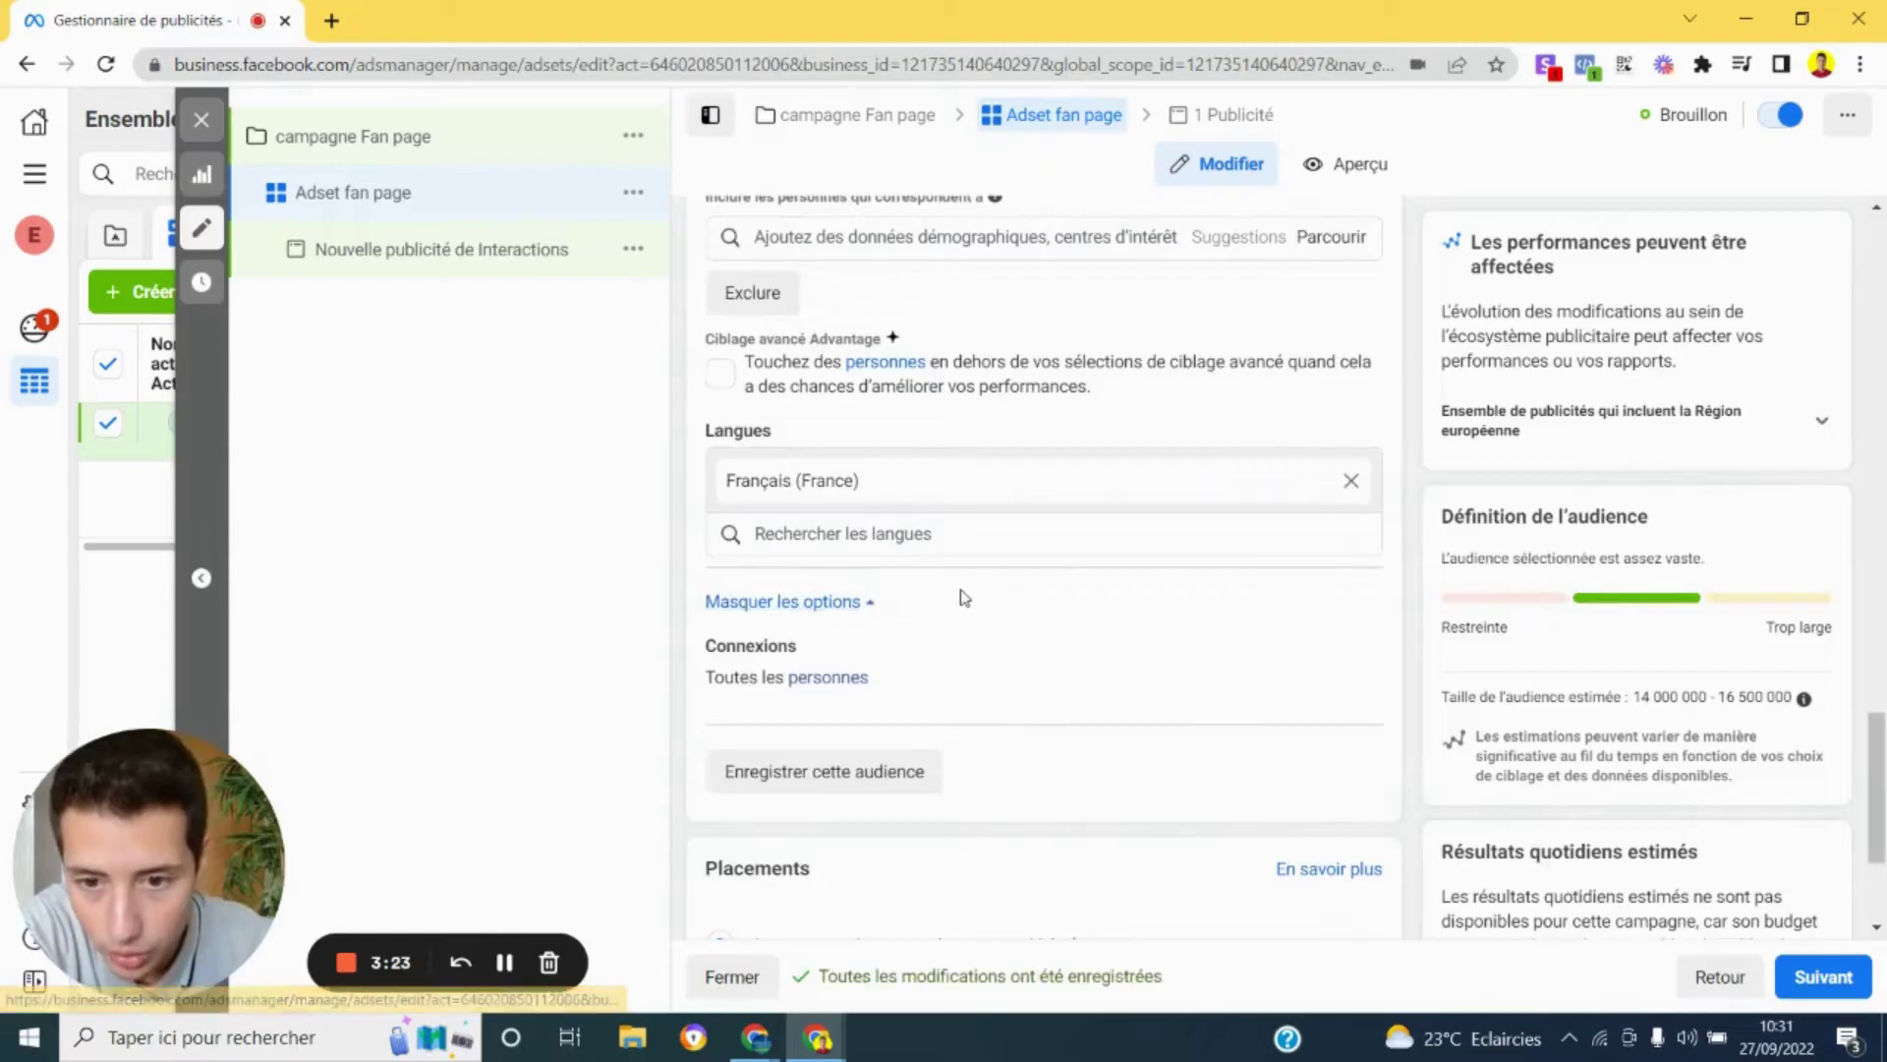
pyautogui.scroll(-1, 961, 595)
pyautogui.moveTo(828, 558)
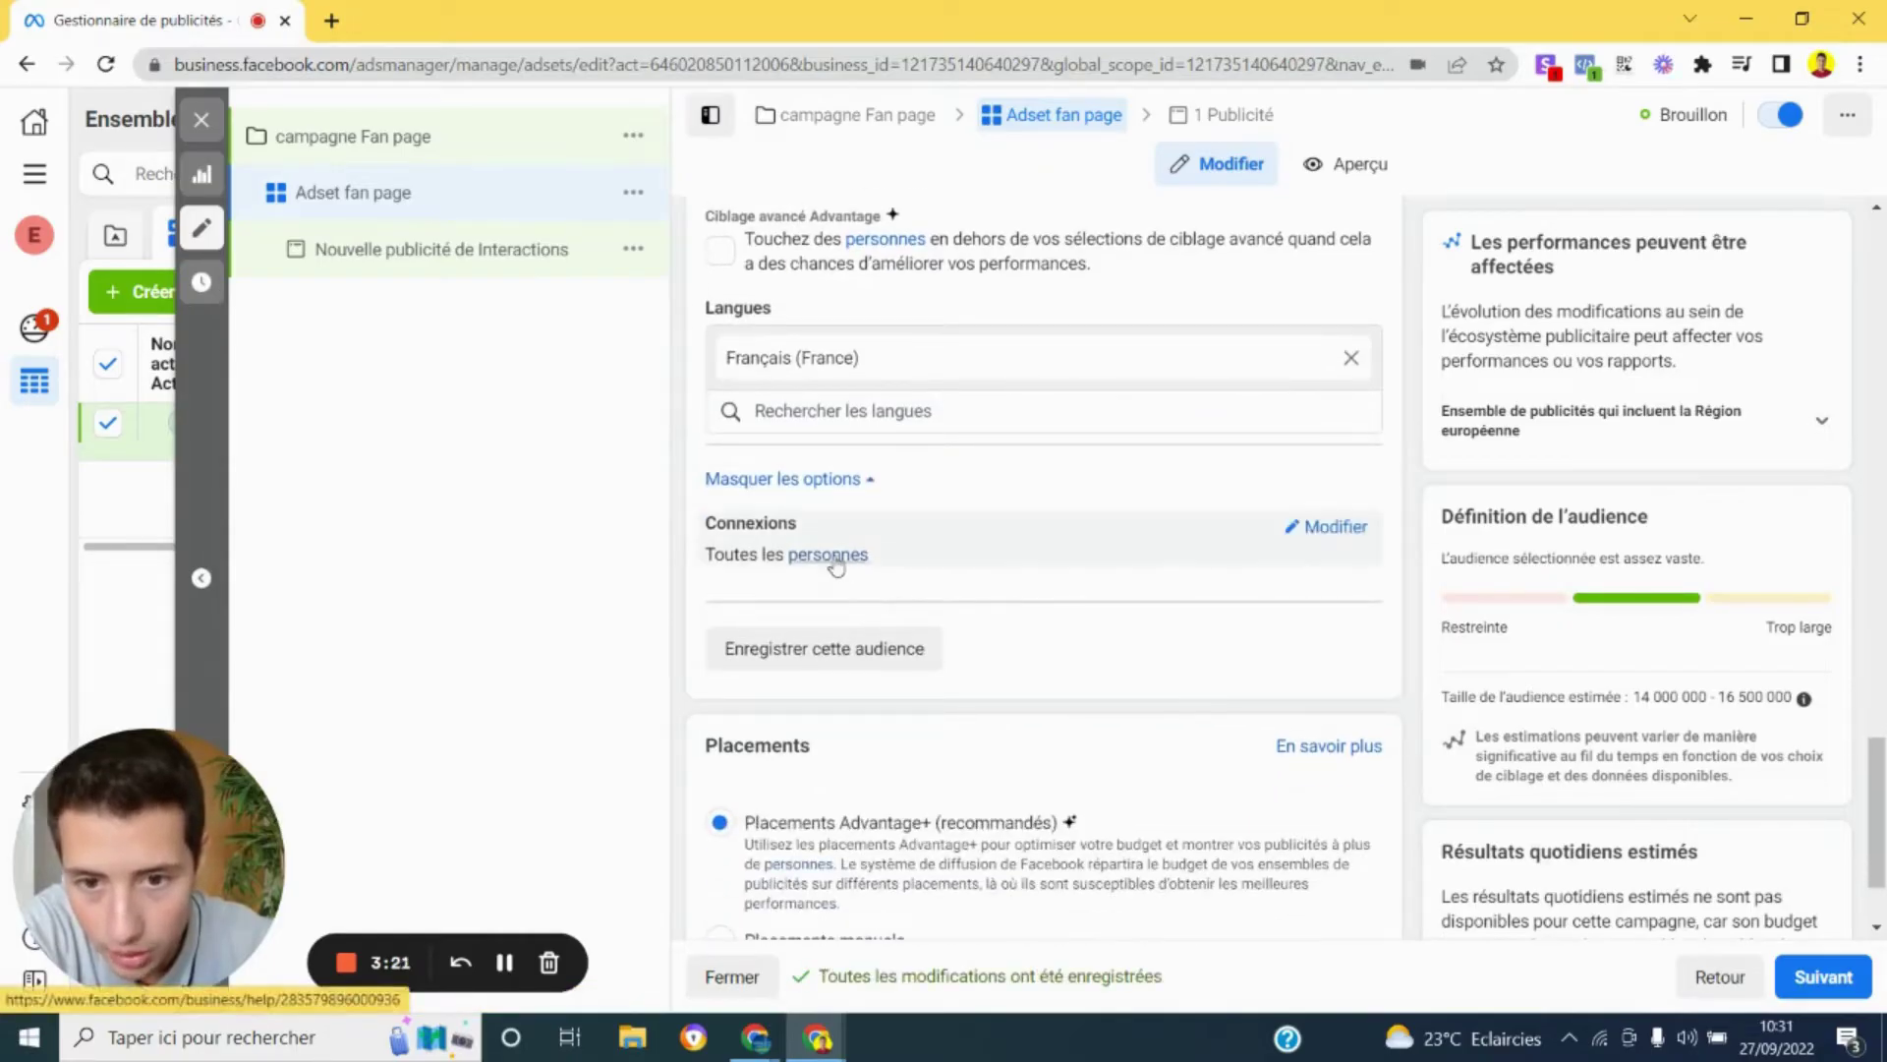
pyautogui.click(1289, 535)
pyautogui.click(1018, 578)
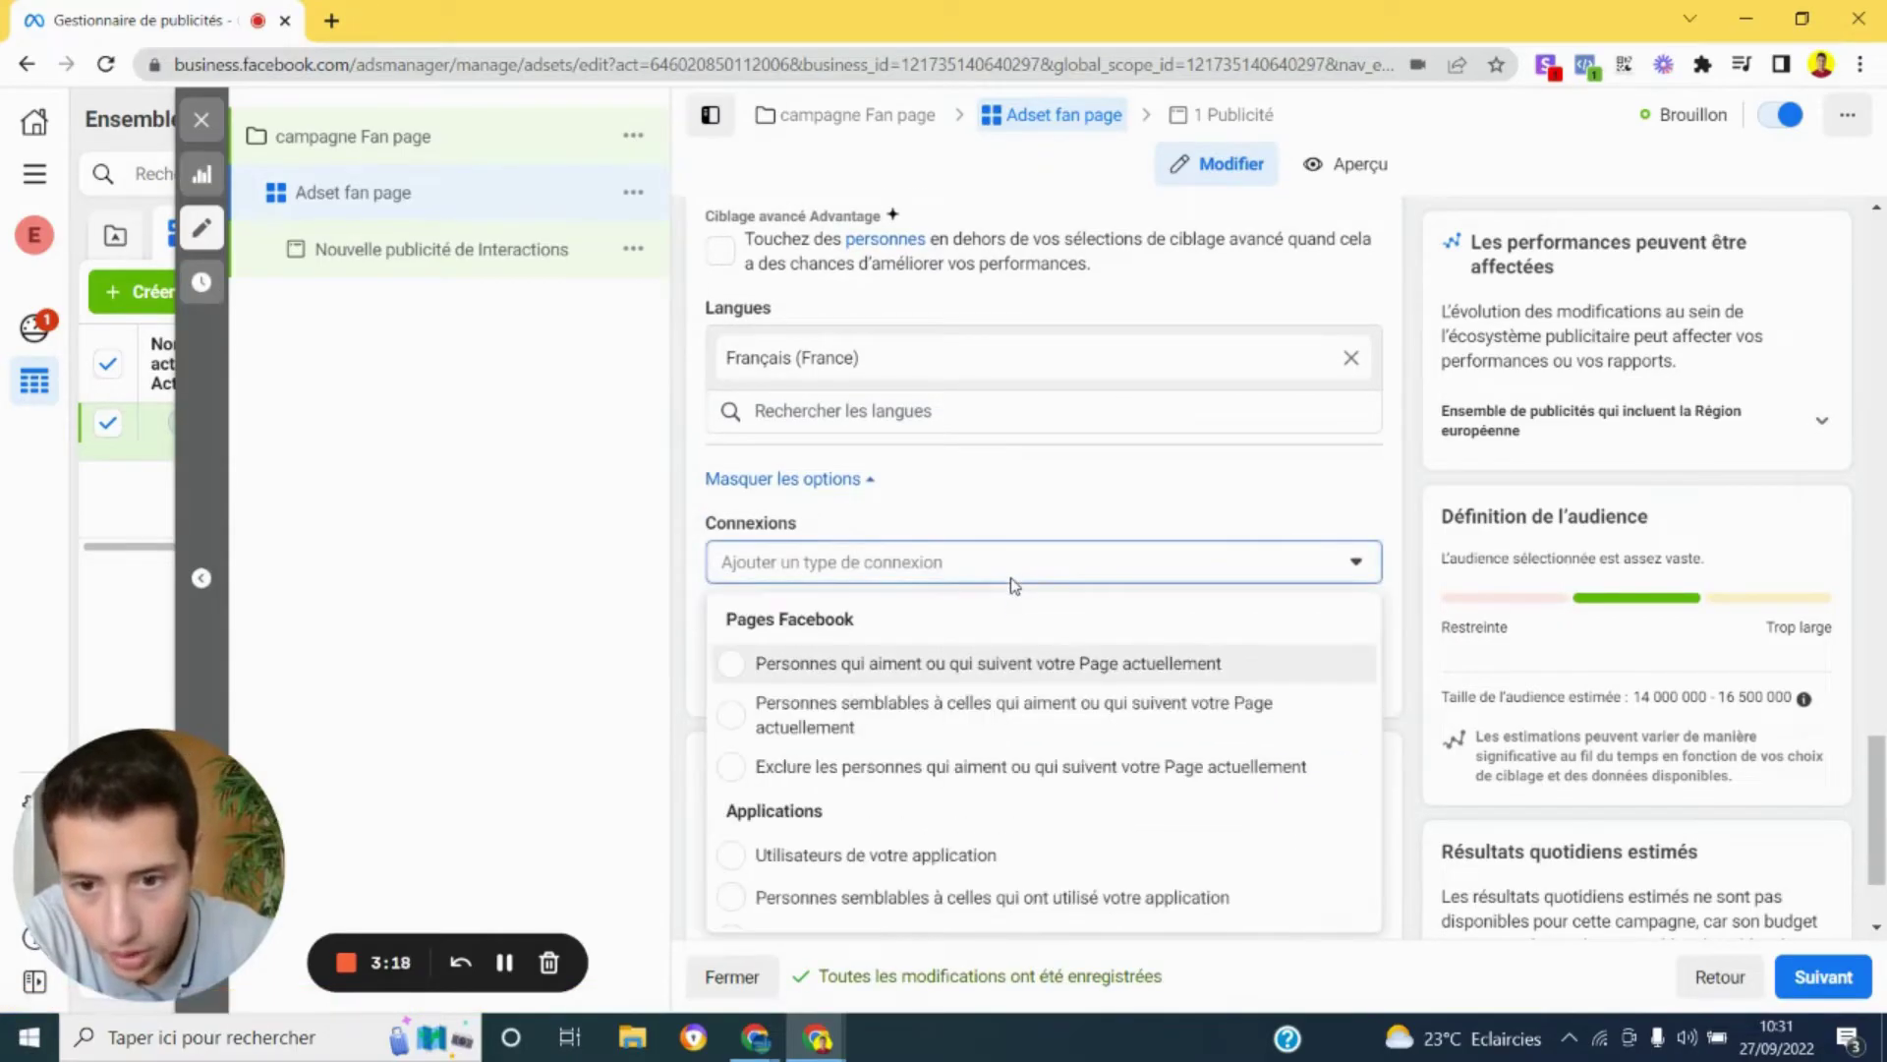
pyautogui.click(978, 776)
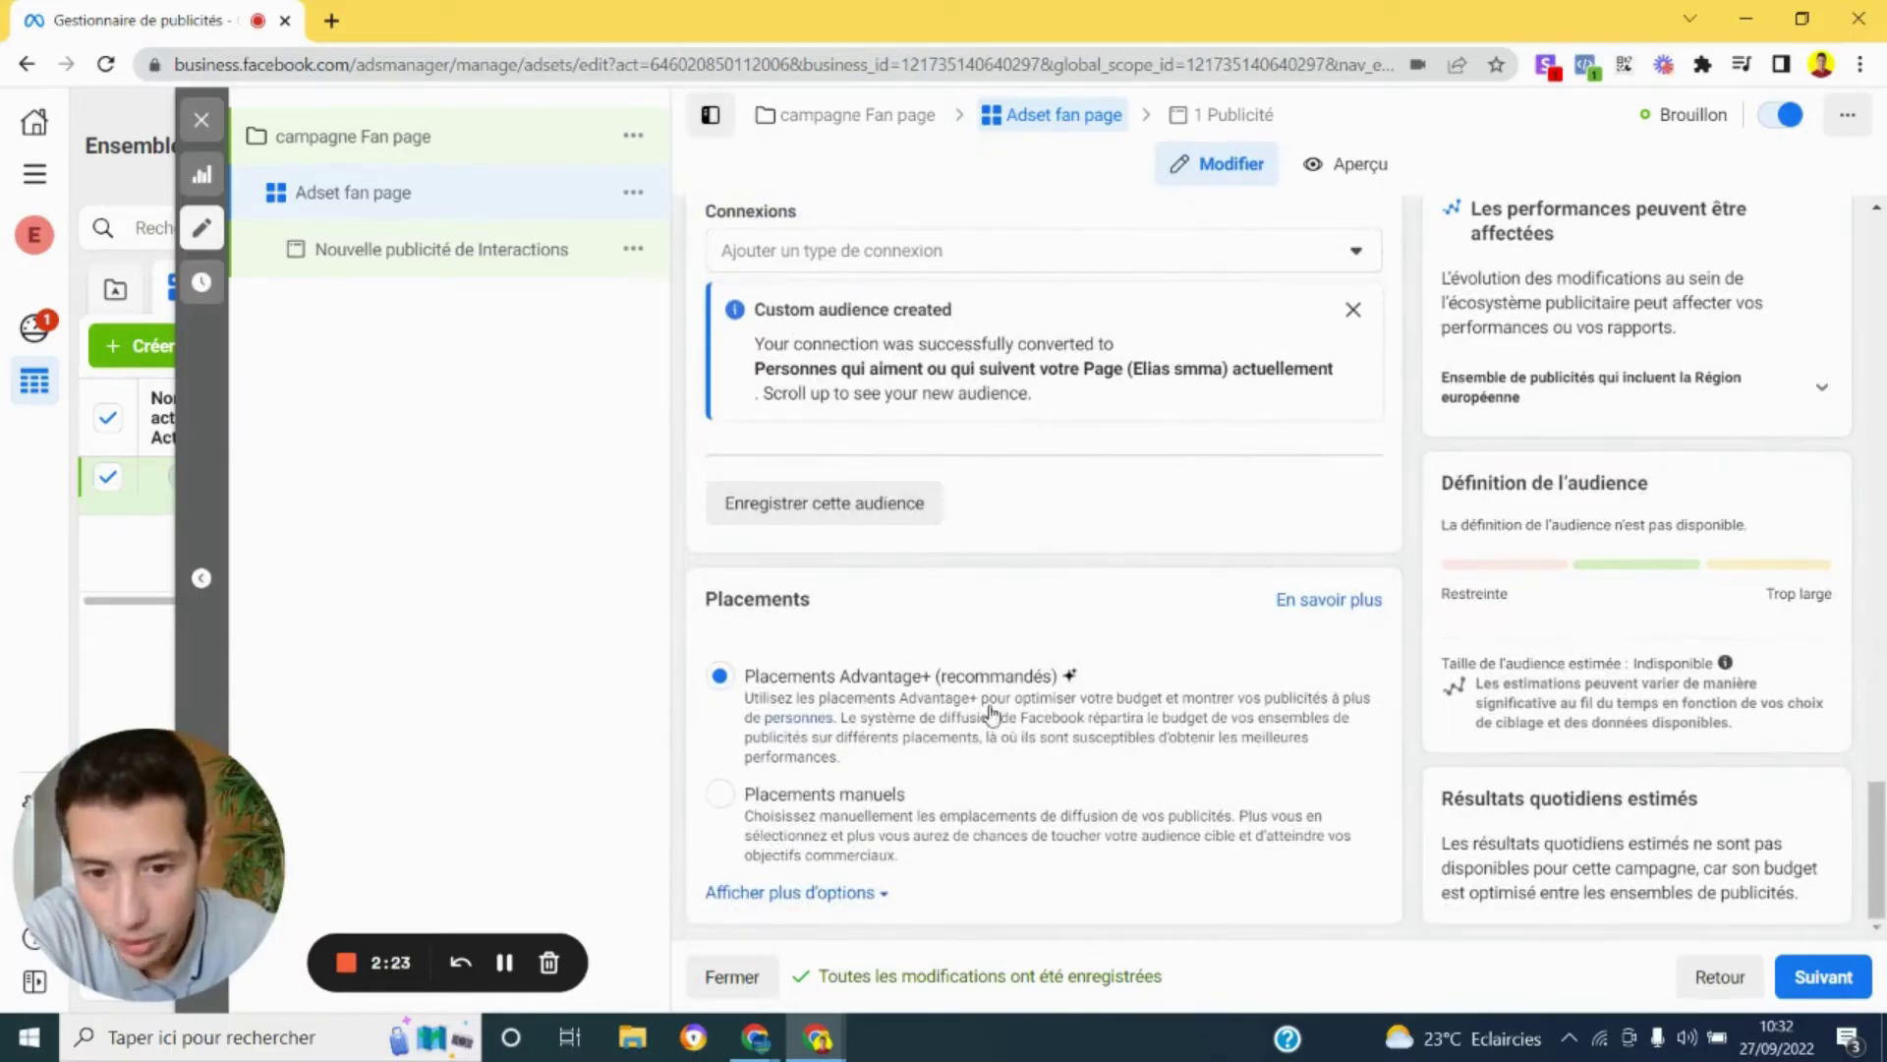
# Switch to Placements manuels to examine the offered platforms and placements, and return to Placements Advantage+.
pyautogui.click(720, 793)
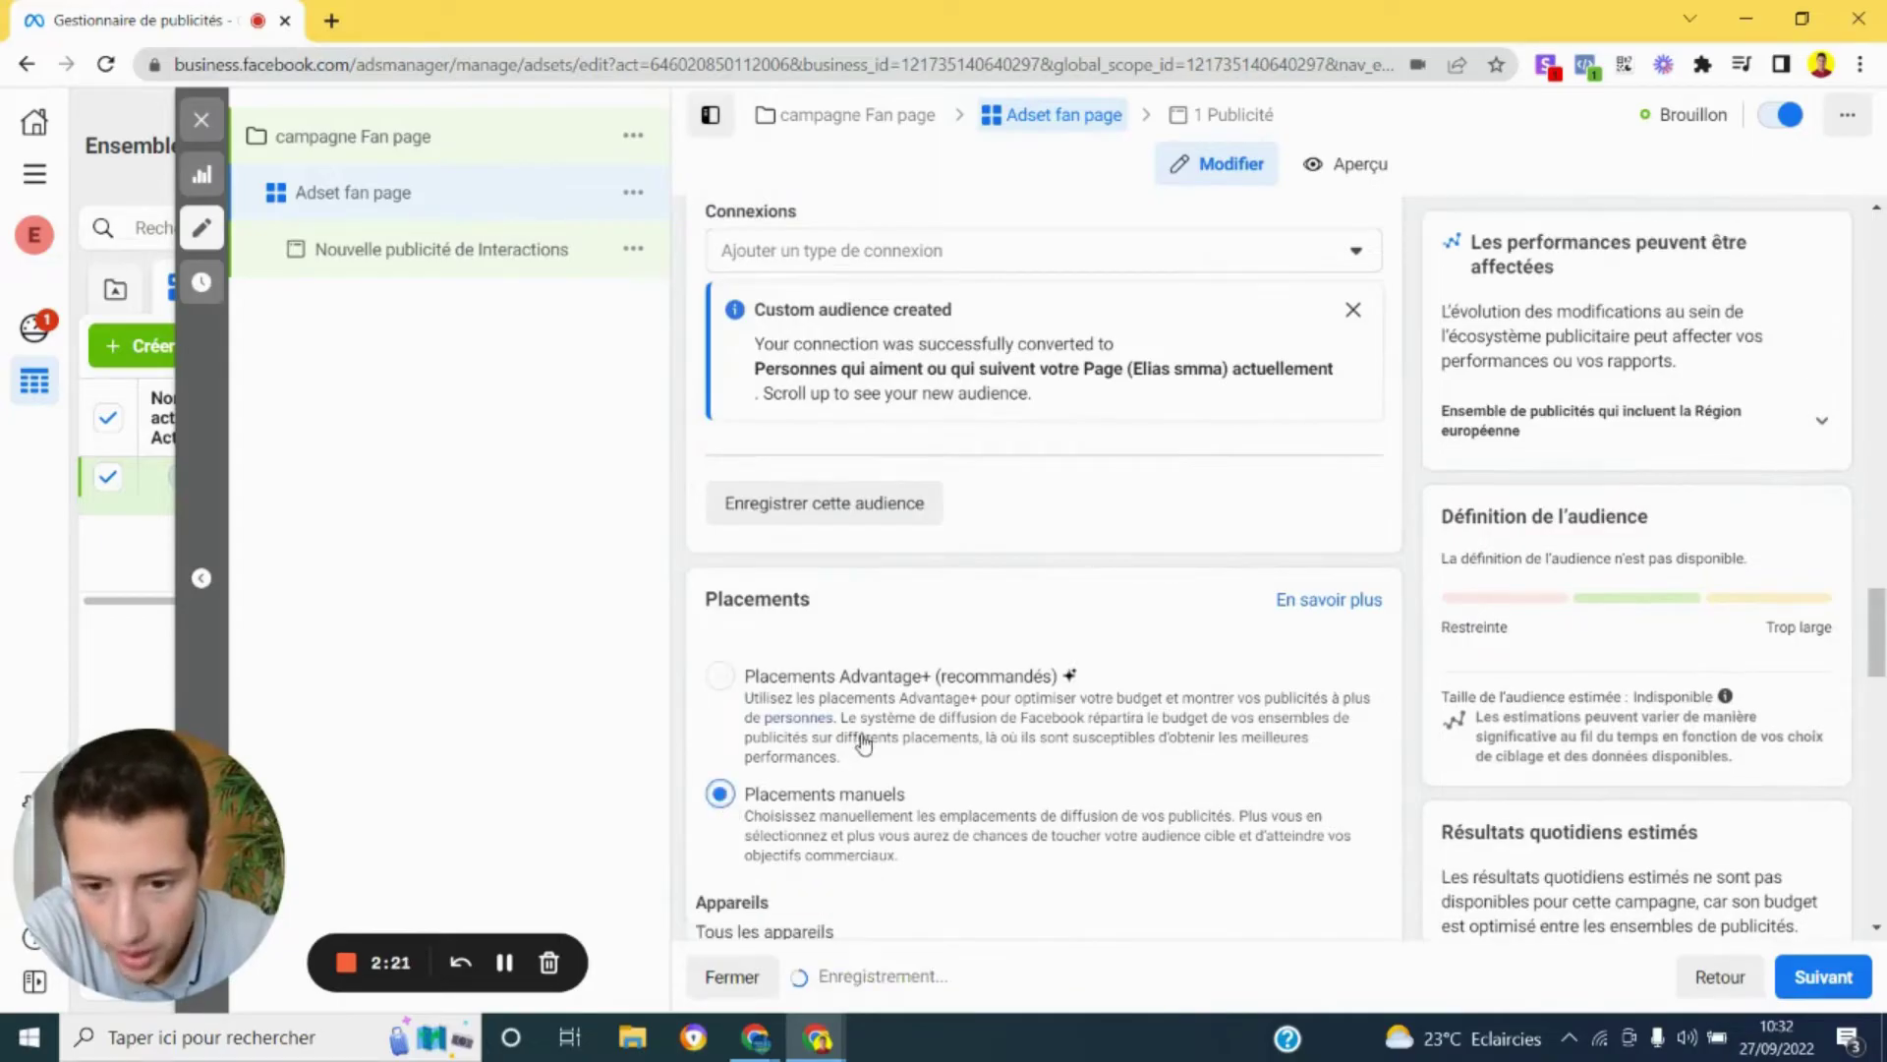
pyautogui.scroll(-3, 870, 755)
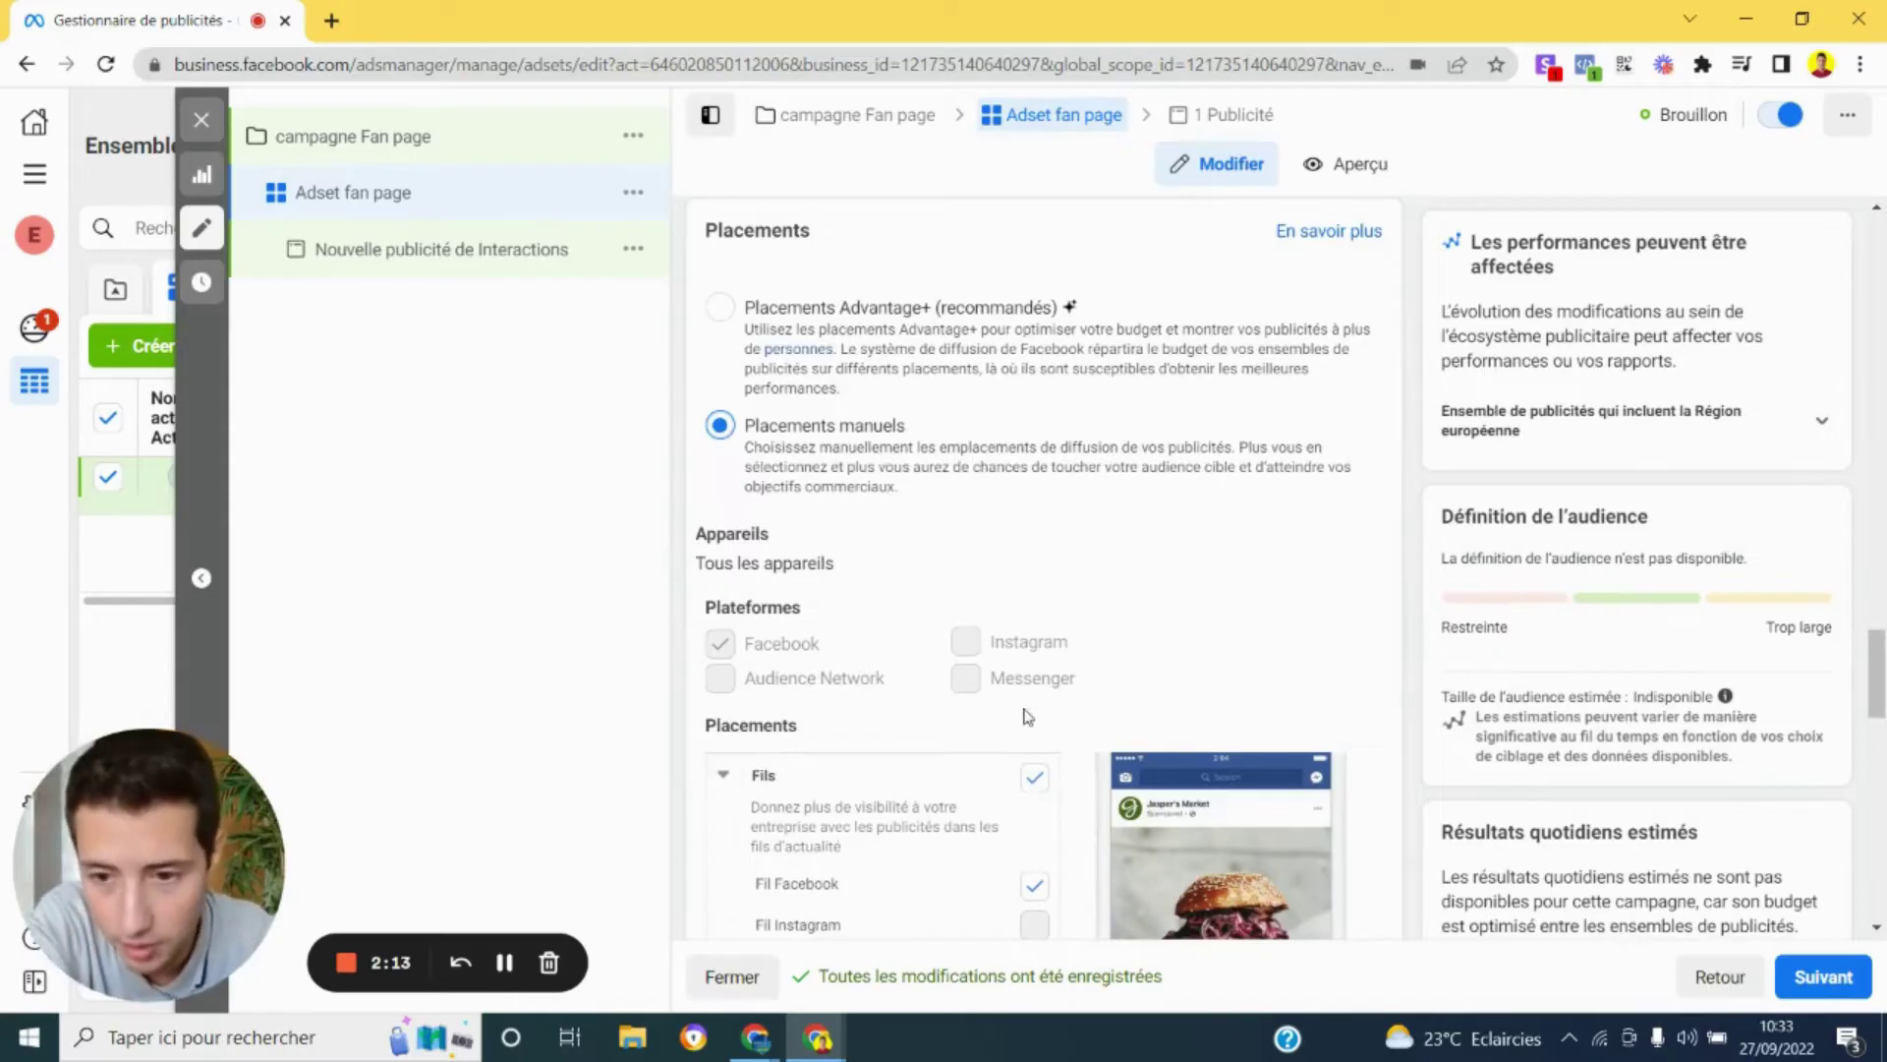
pyautogui.scroll(-3, 953, 697)
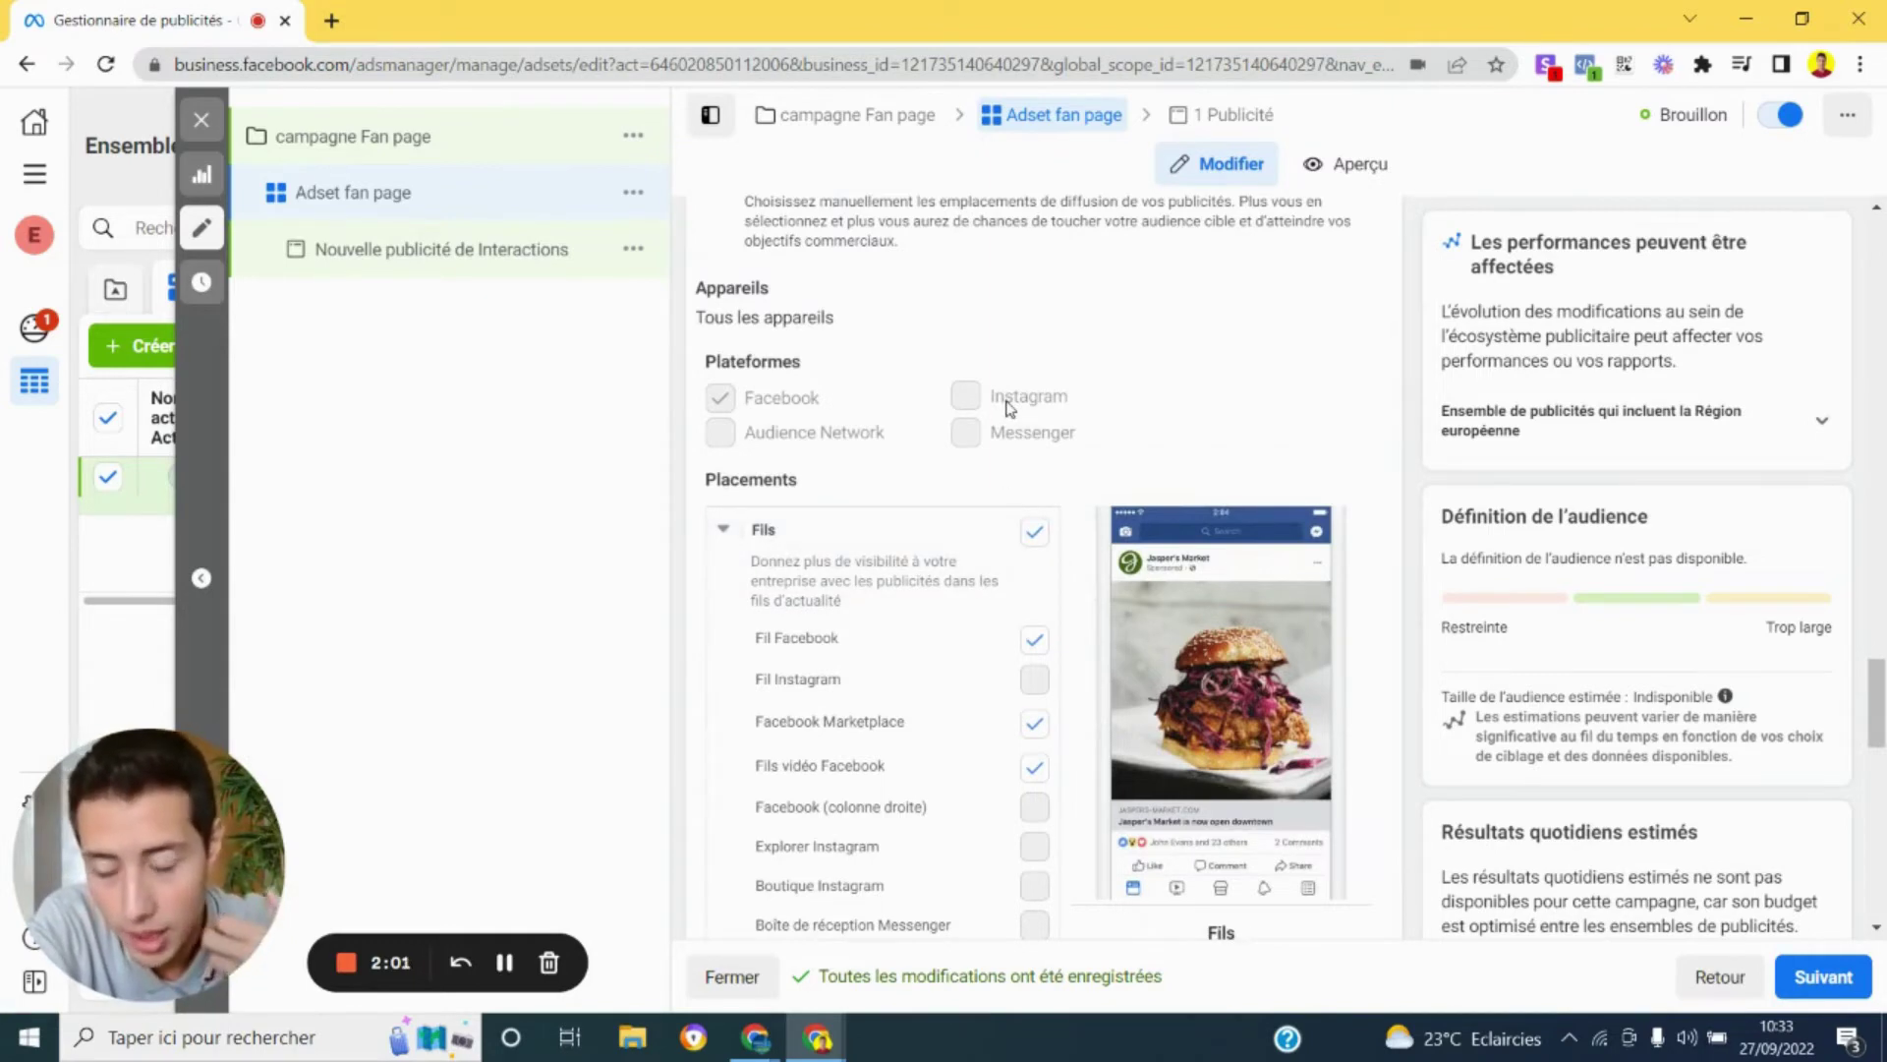
pyautogui.scroll(-2, 944, 442)
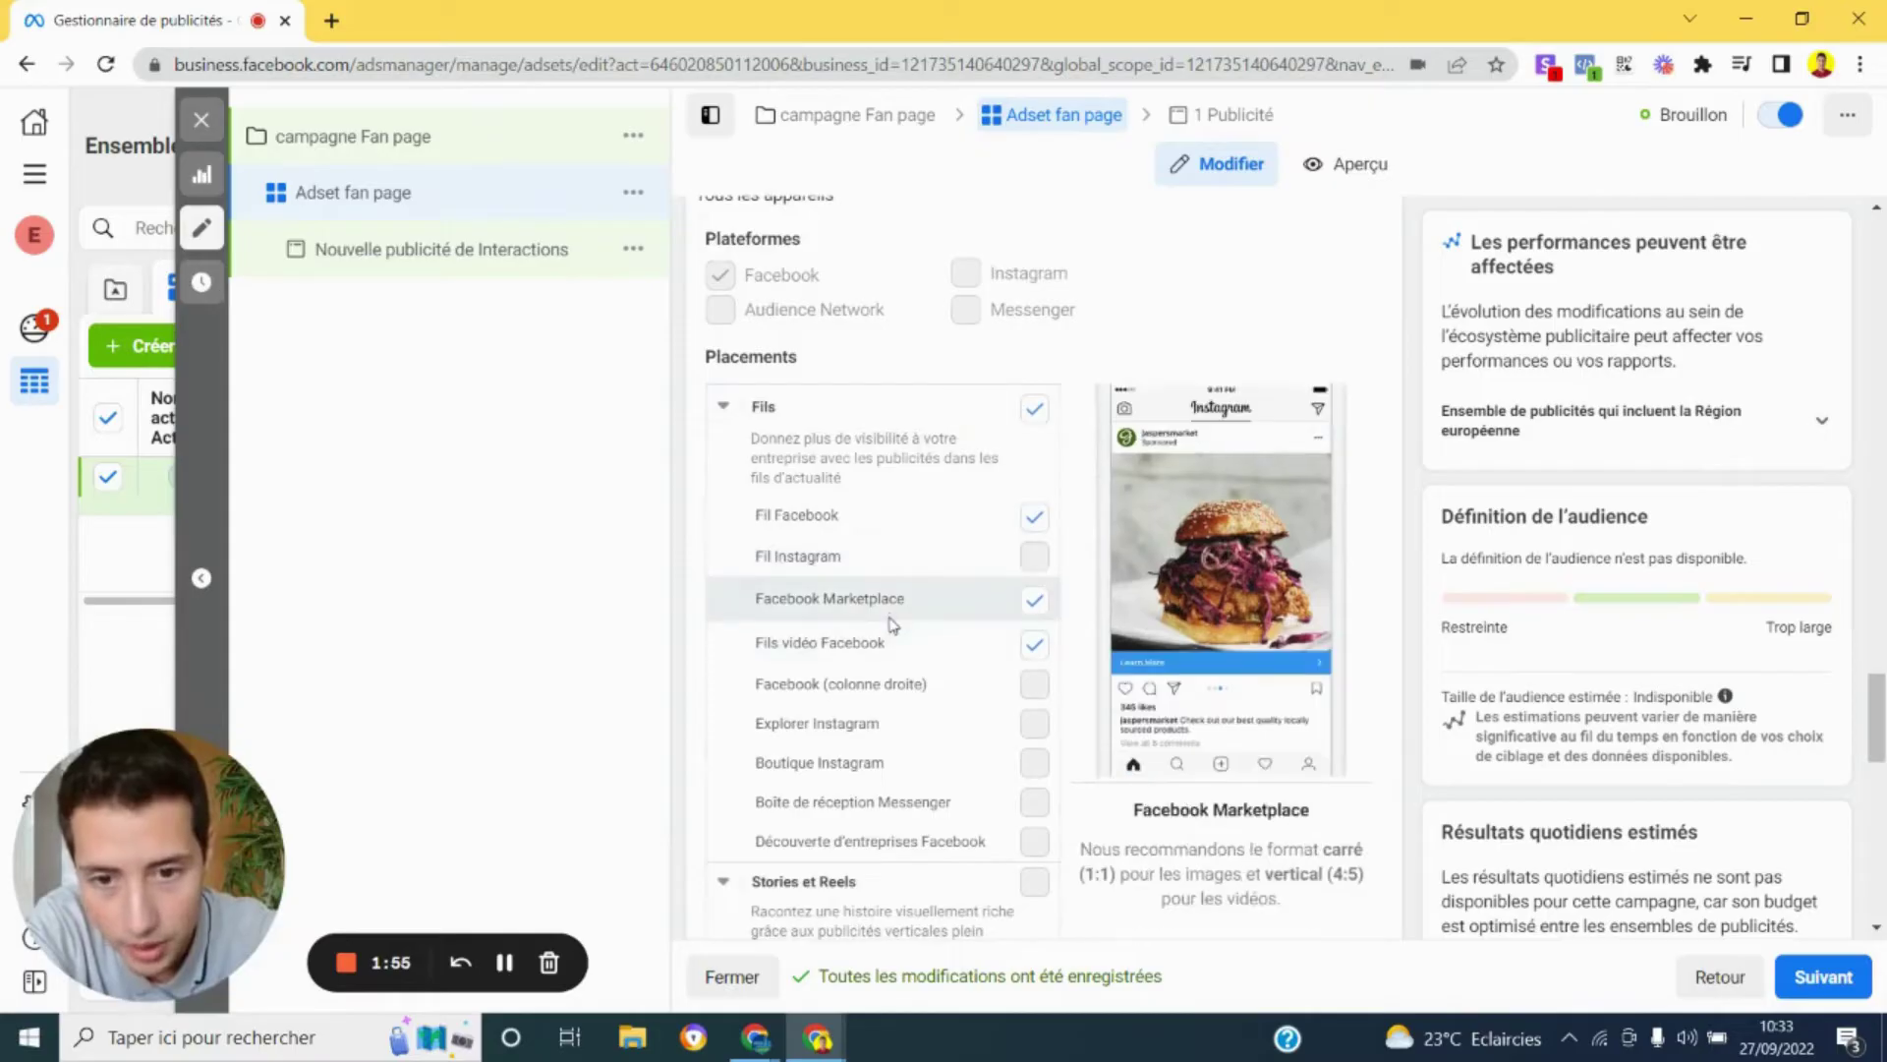
pyautogui.scroll(-6, 892, 625)
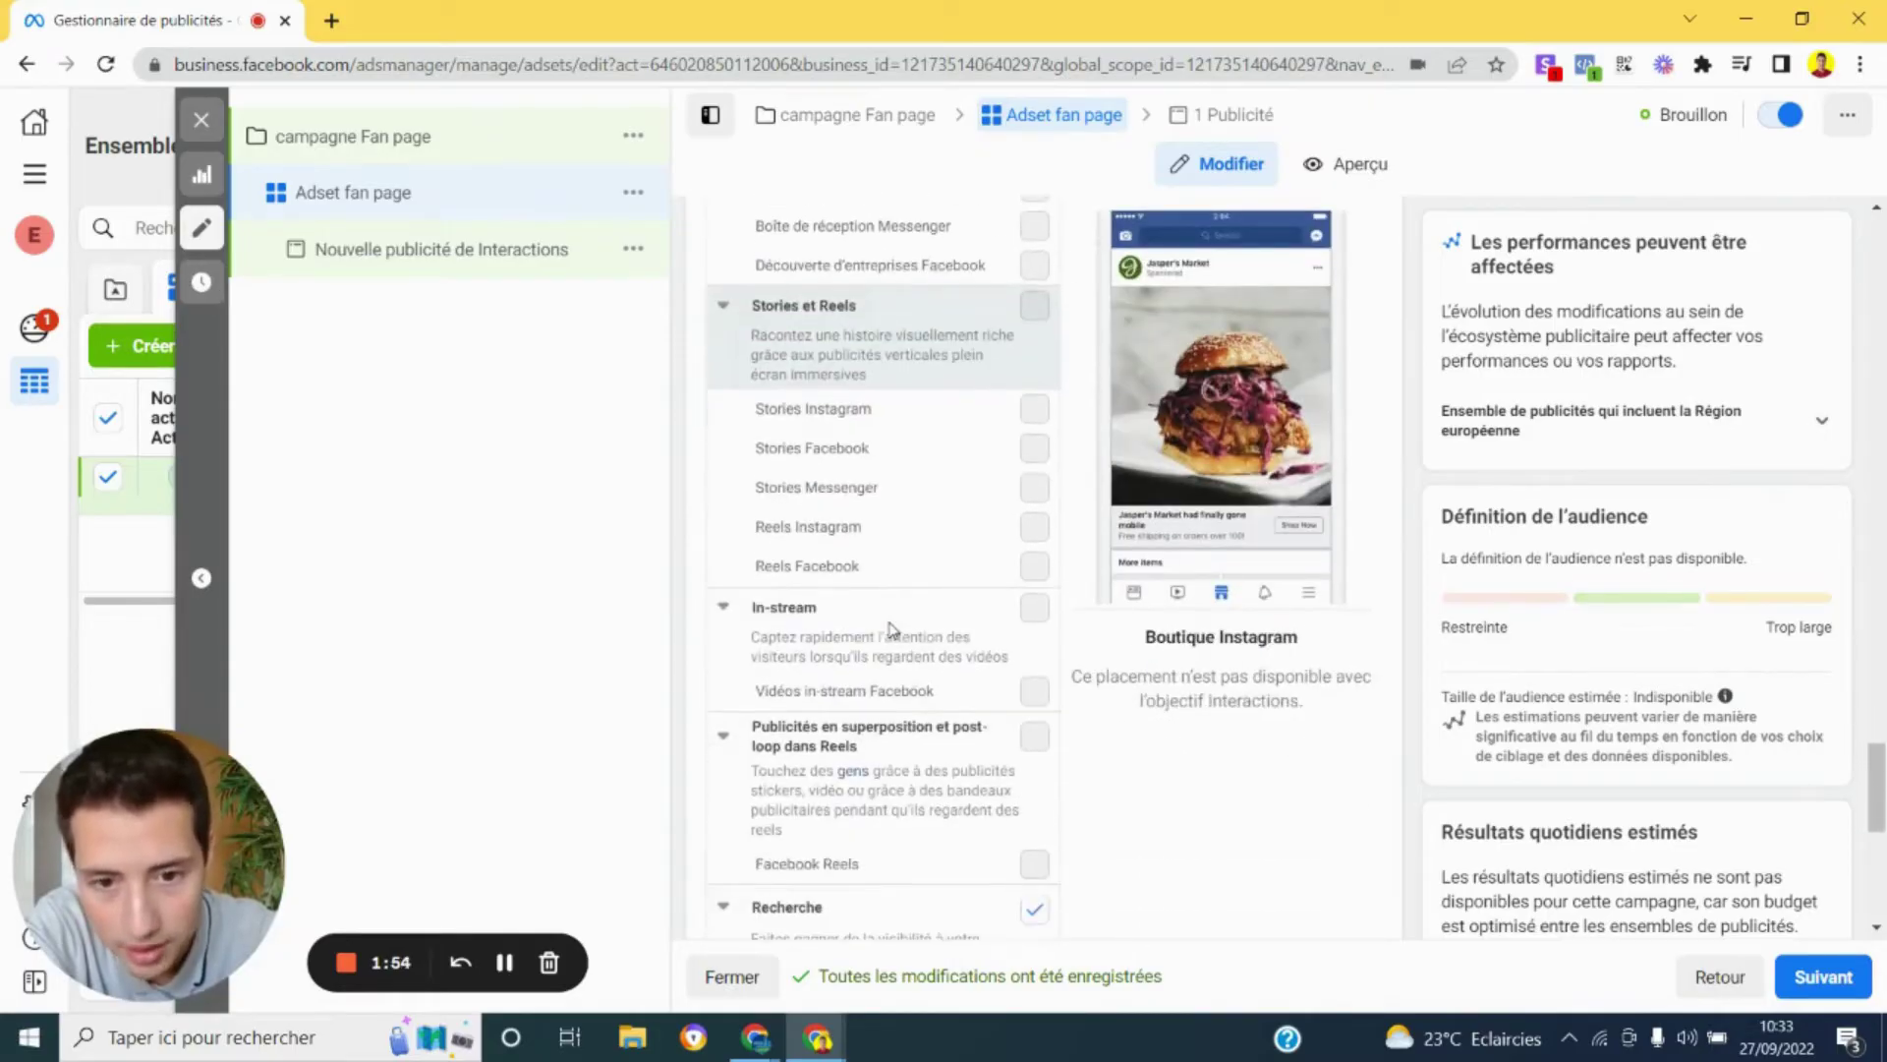
pyautogui.scroll(-7, 893, 629)
pyautogui.scroll(5, 890, 629)
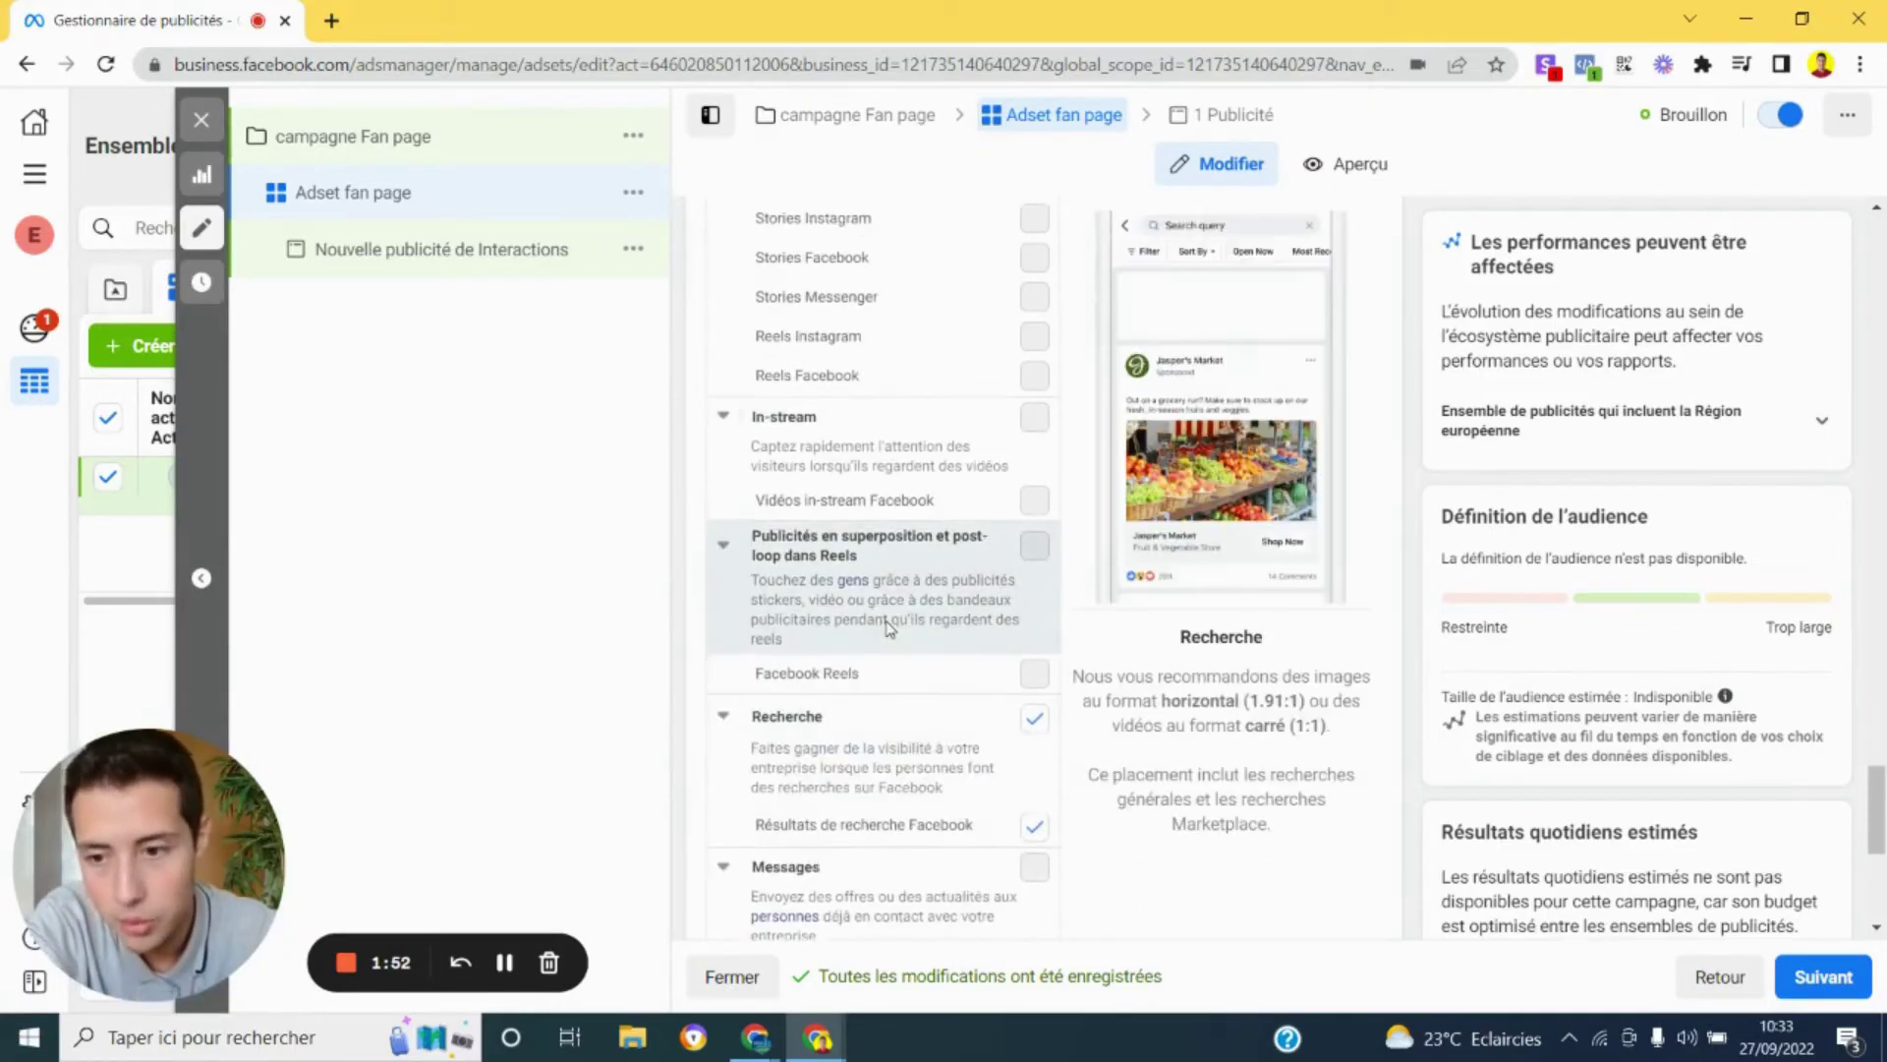
pyautogui.scroll(1, 889, 629)
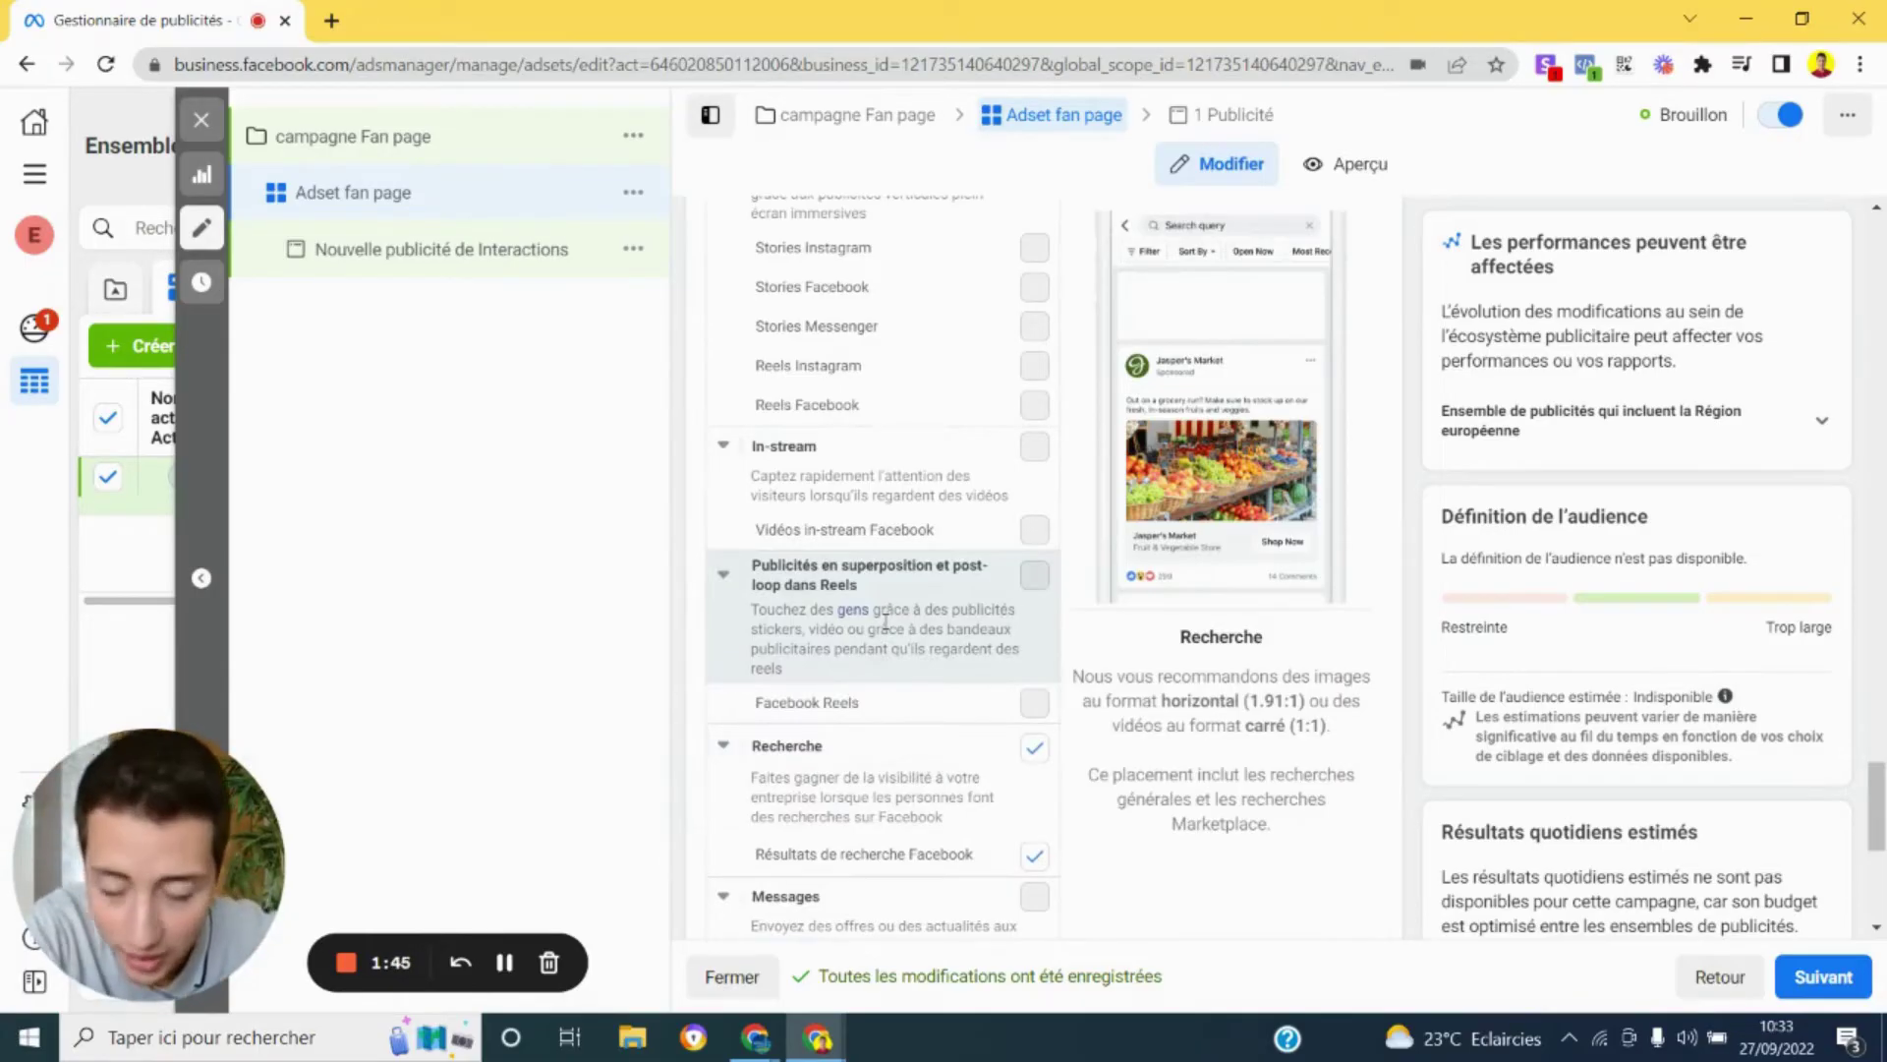
pyautogui.scroll(3, 879, 610)
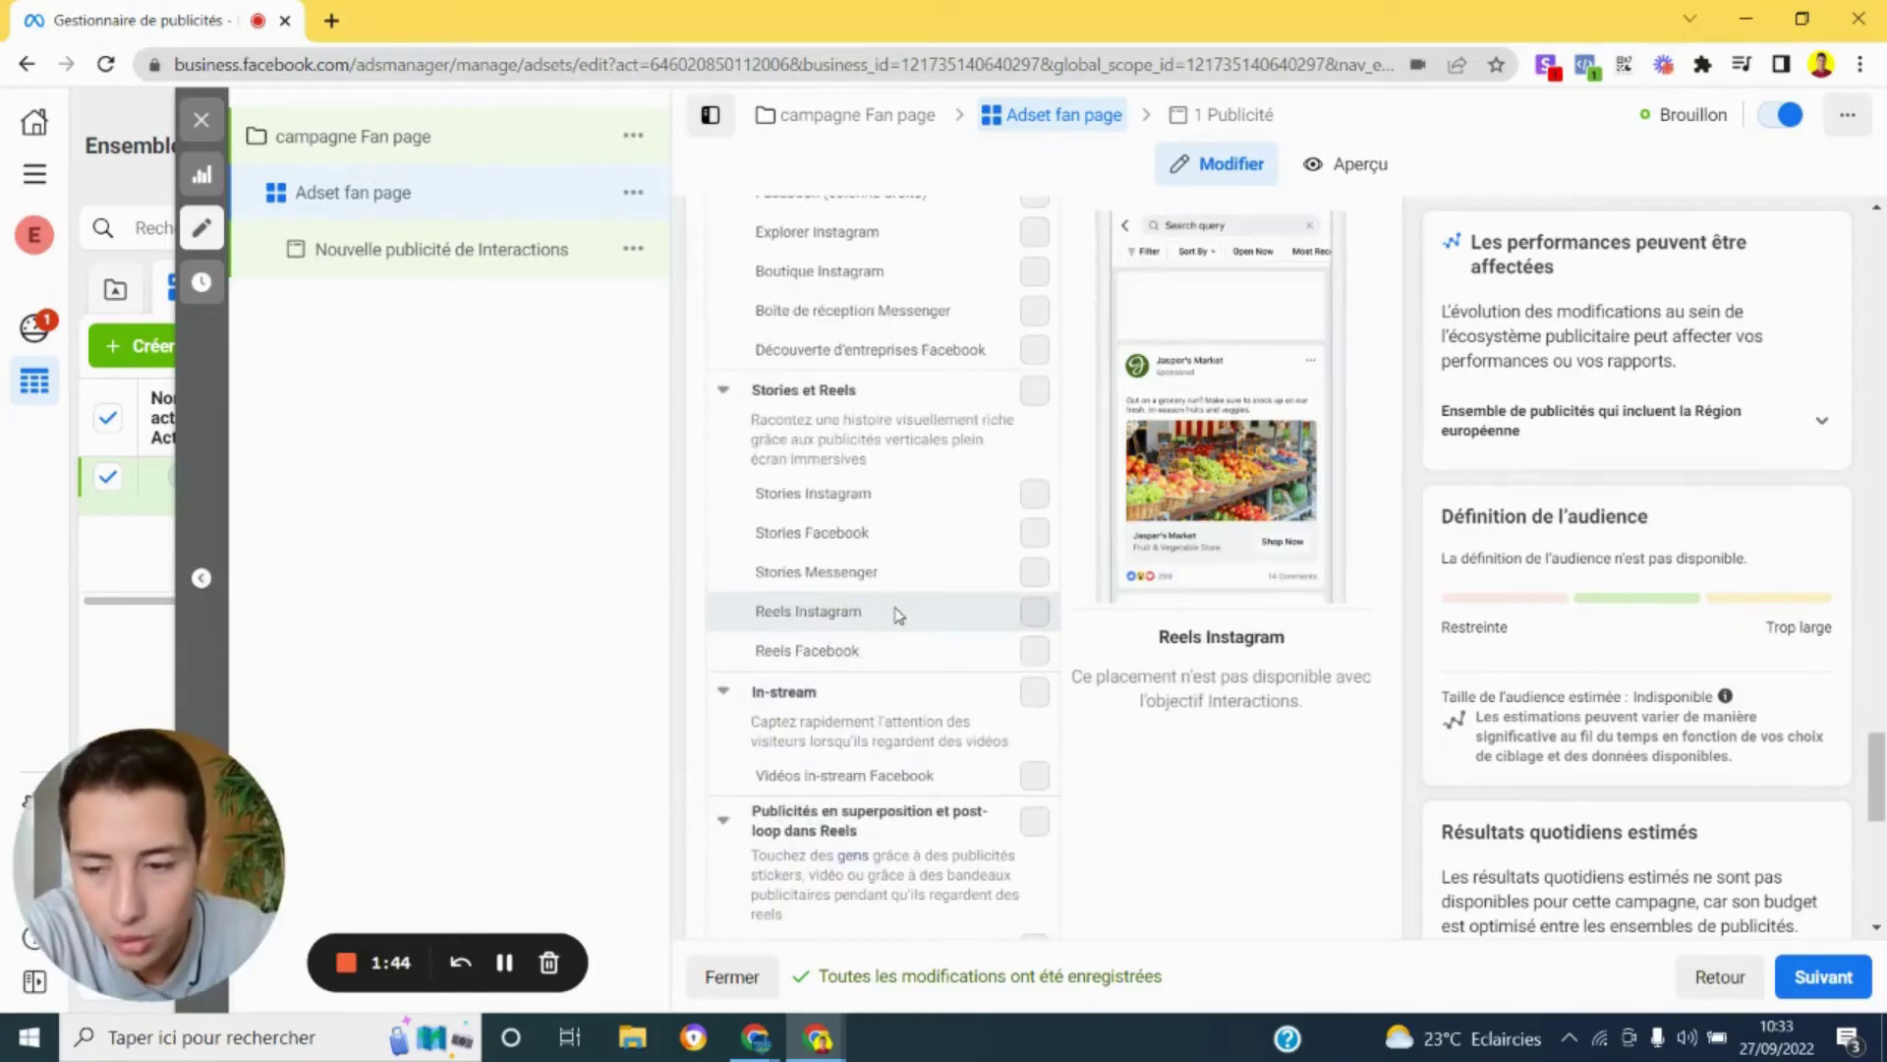
pyautogui.scroll(5, 897, 614)
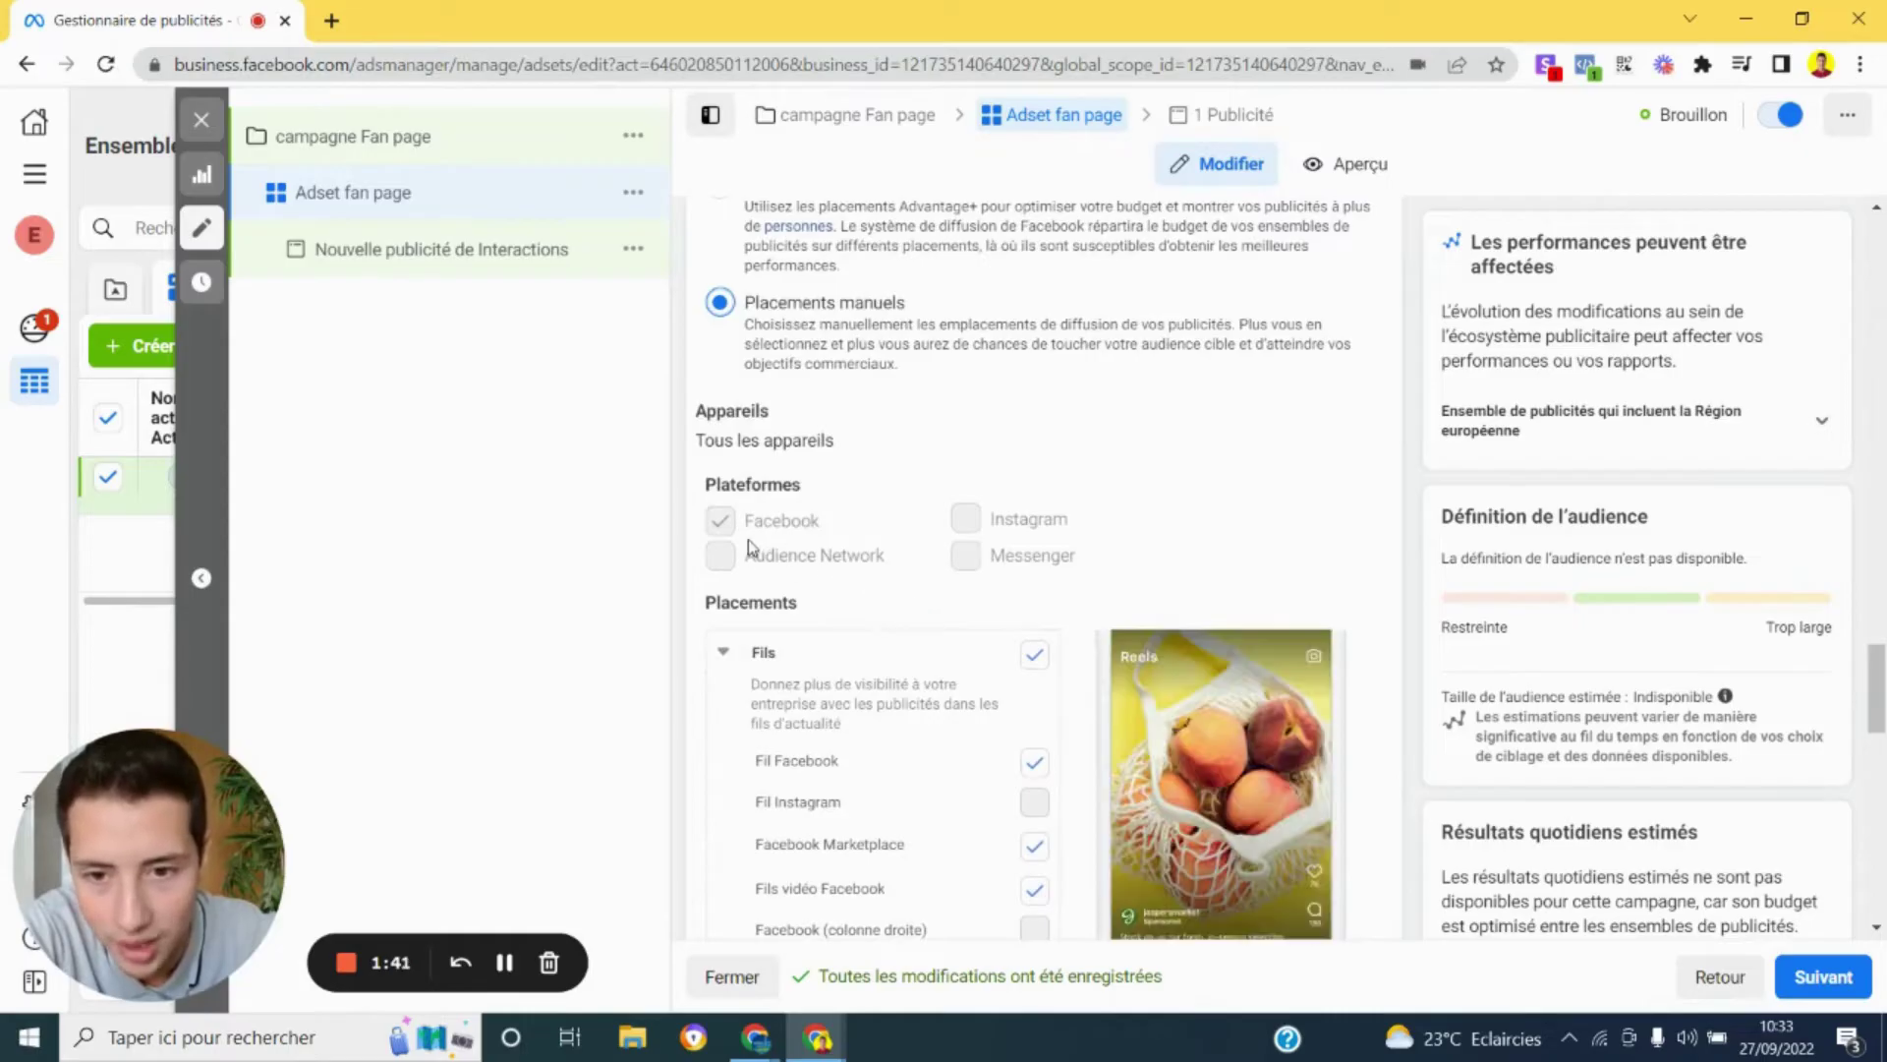
pyautogui.scroll(2, 747, 531)
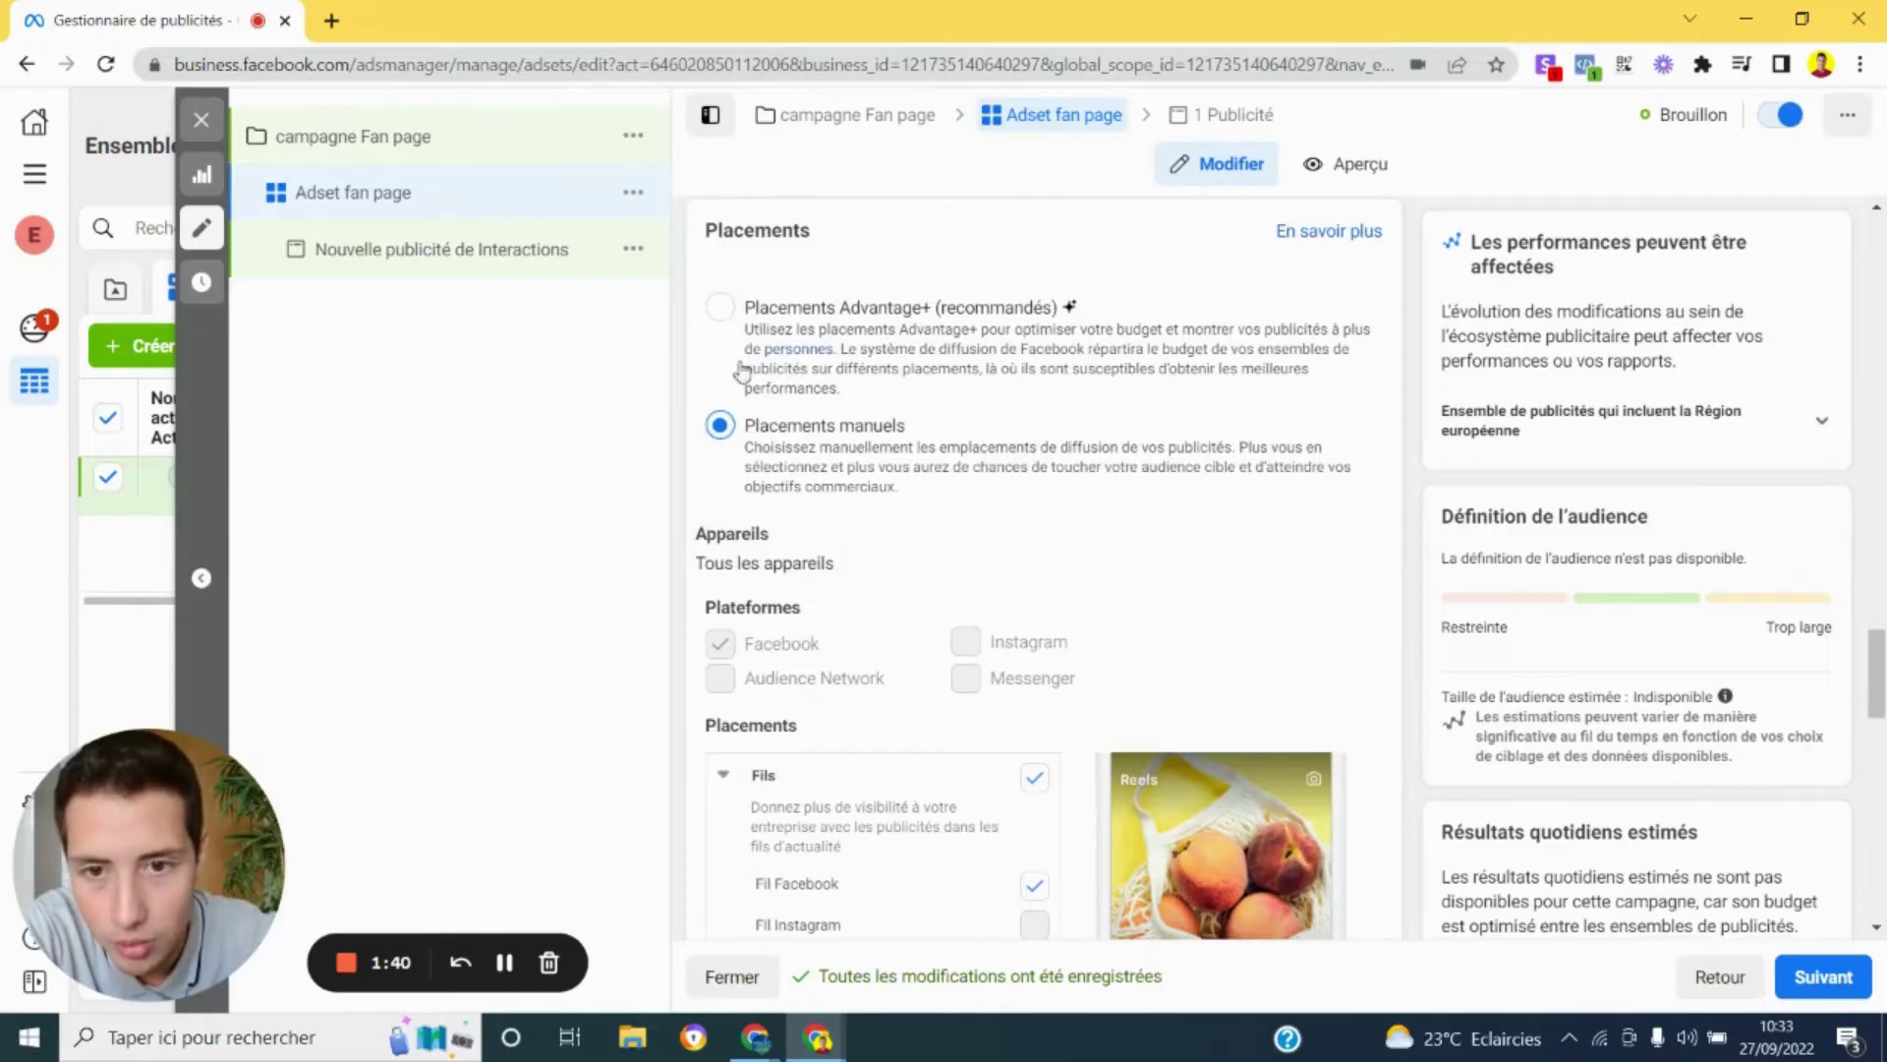
pyautogui.click(723, 312)
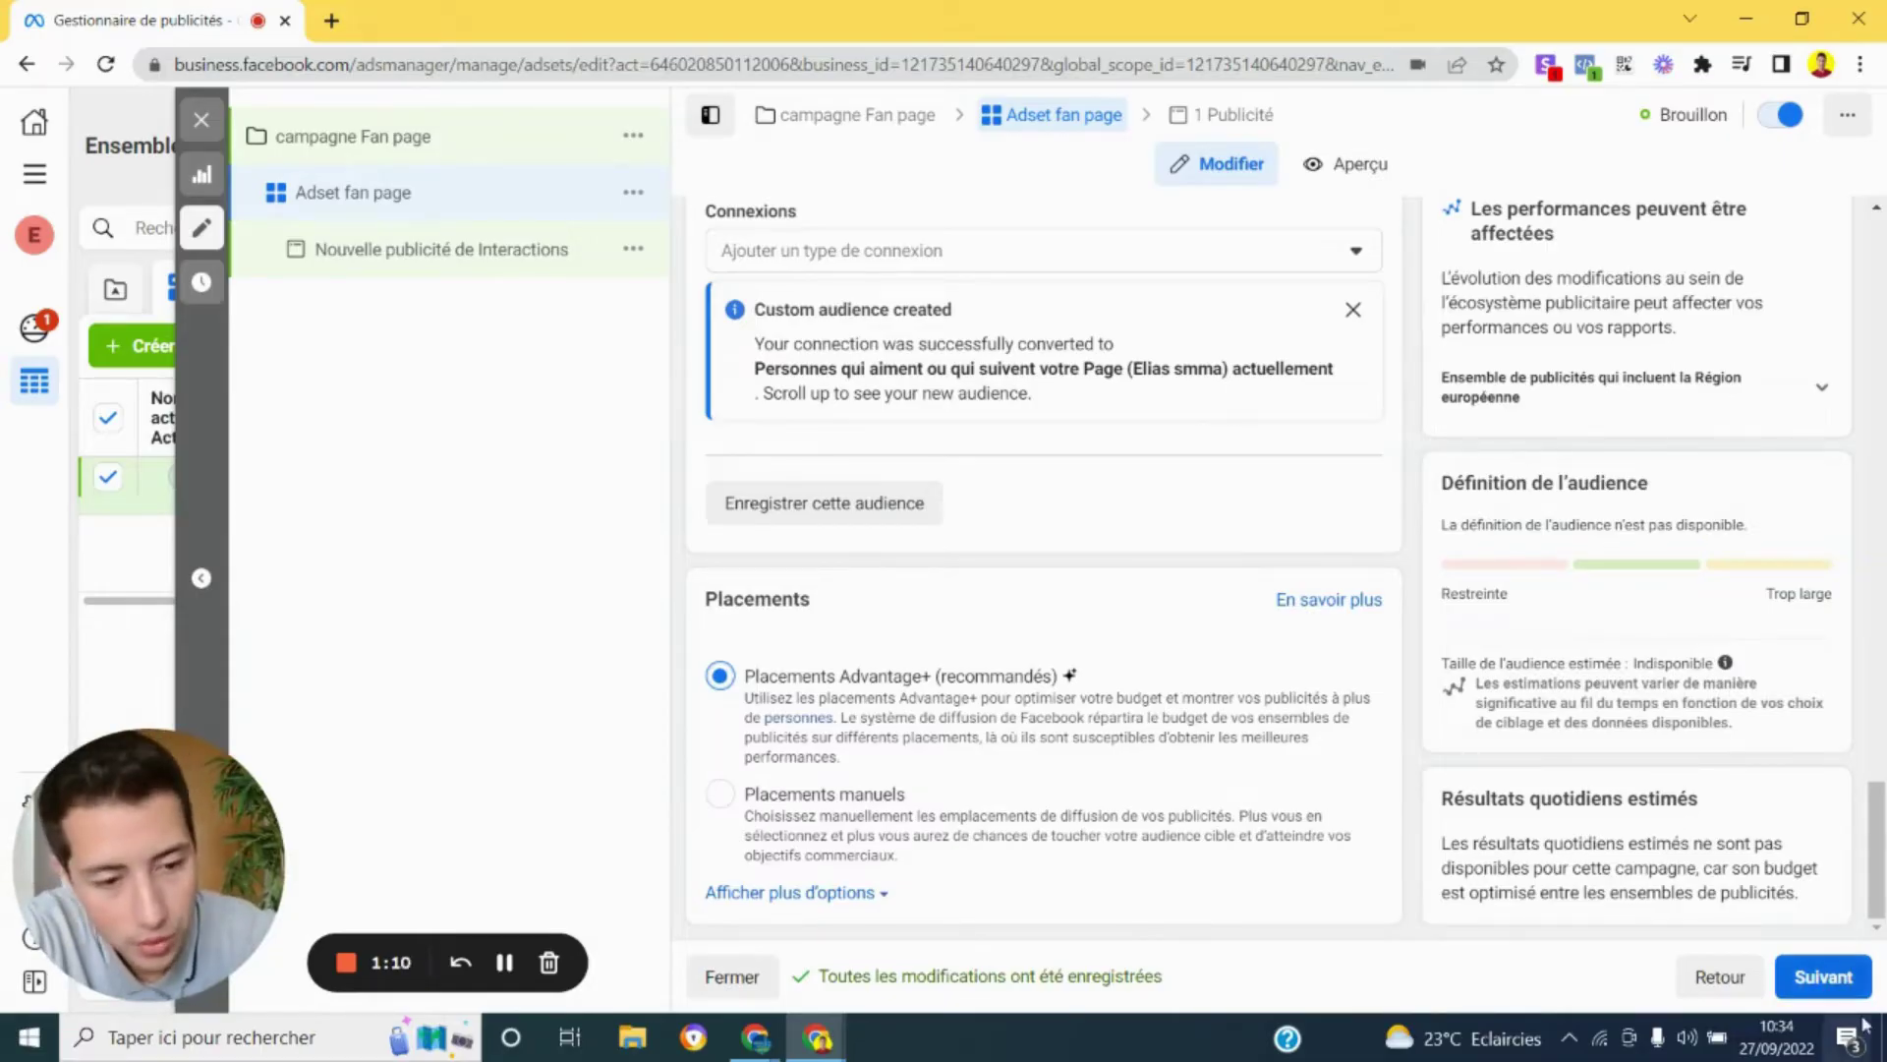
# Continue to the ad and name it "fan page image 1".
pyautogui.click(1824, 976)
pyautogui.tripleClick(868, 307)
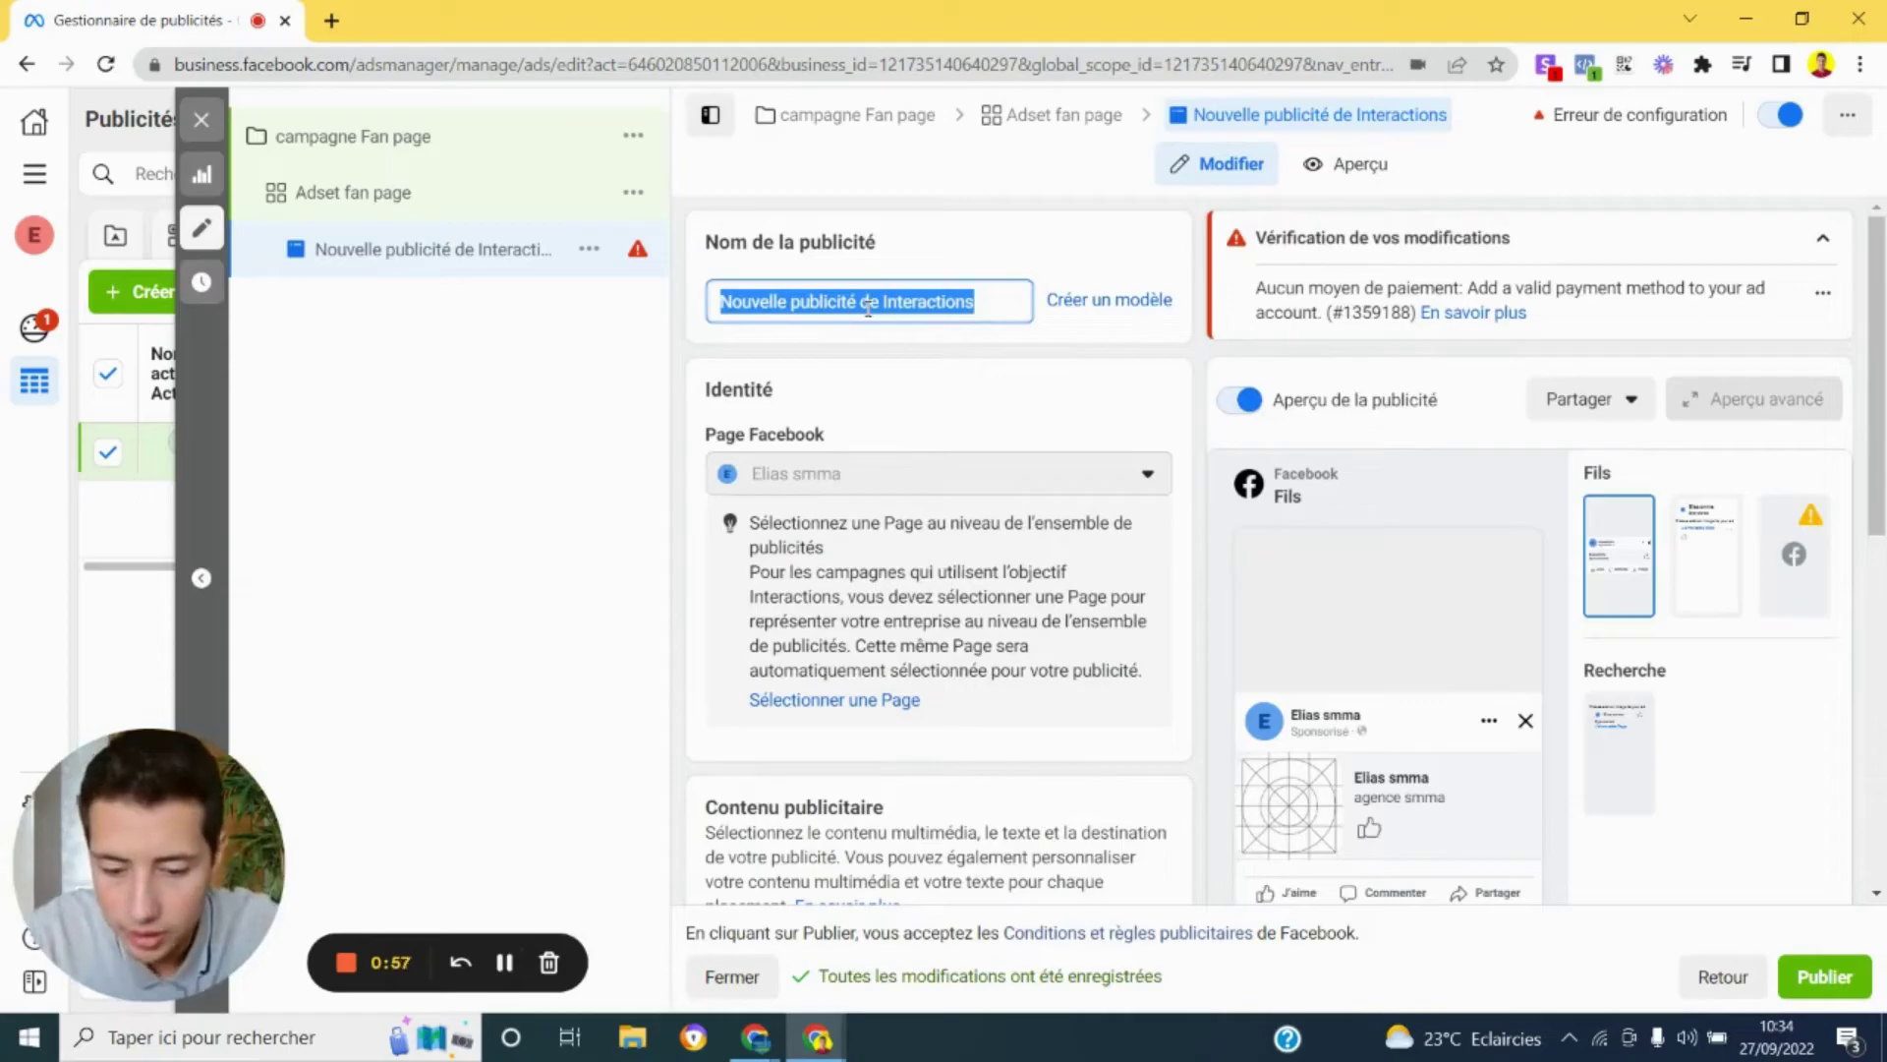
pyautogui.write('fan ')
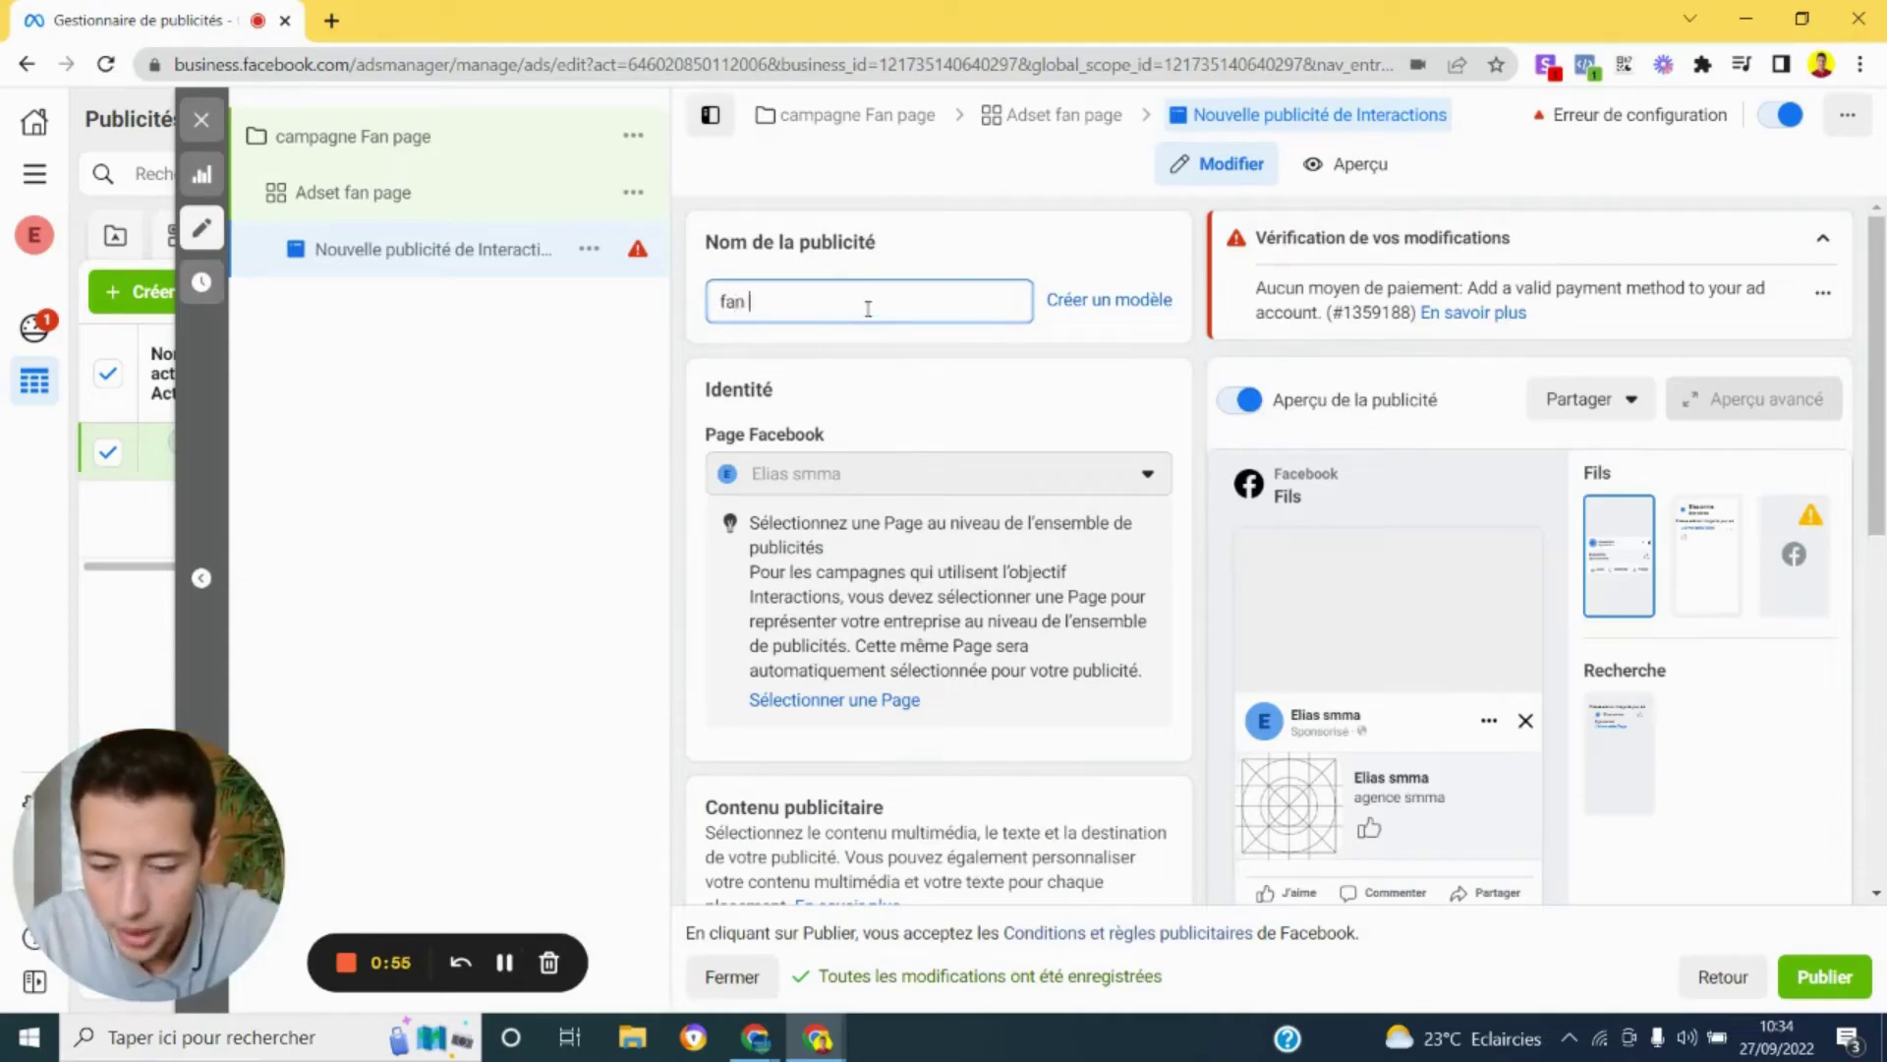
pyautogui.write('page imag')
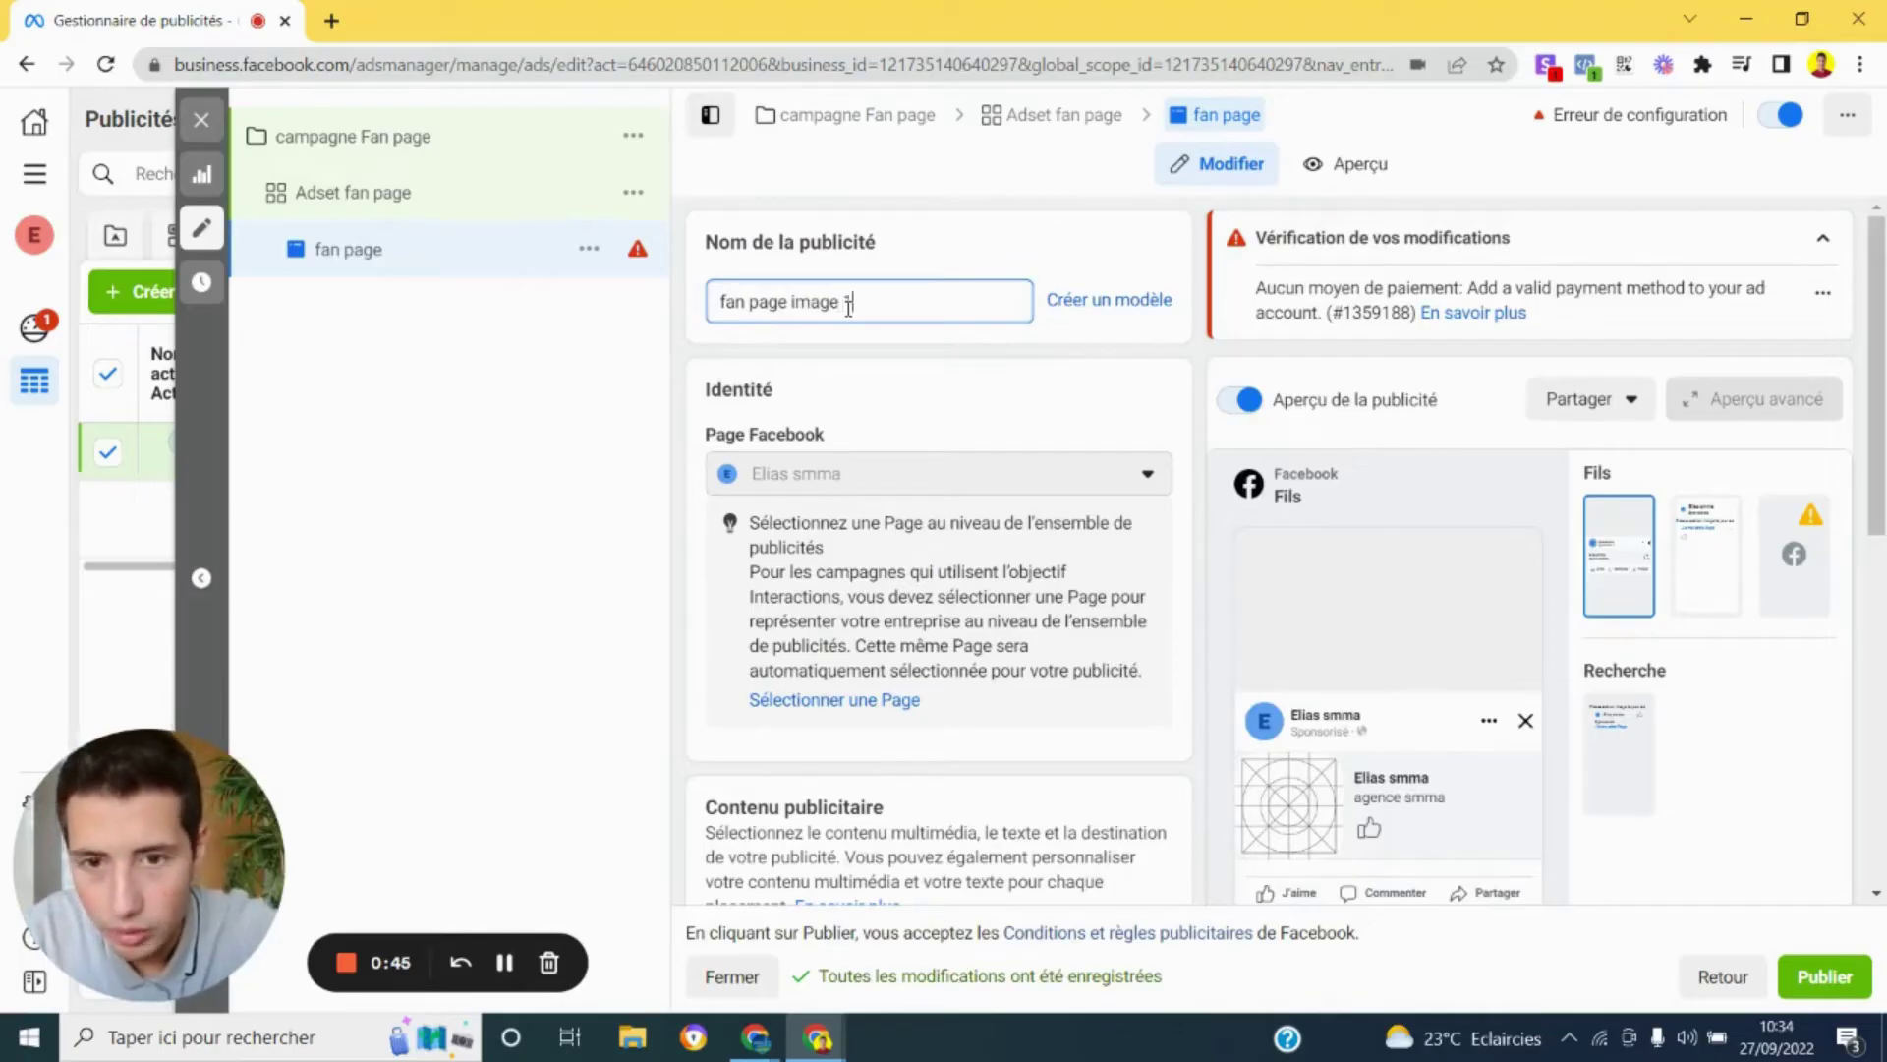
pyautogui.write('e 1')
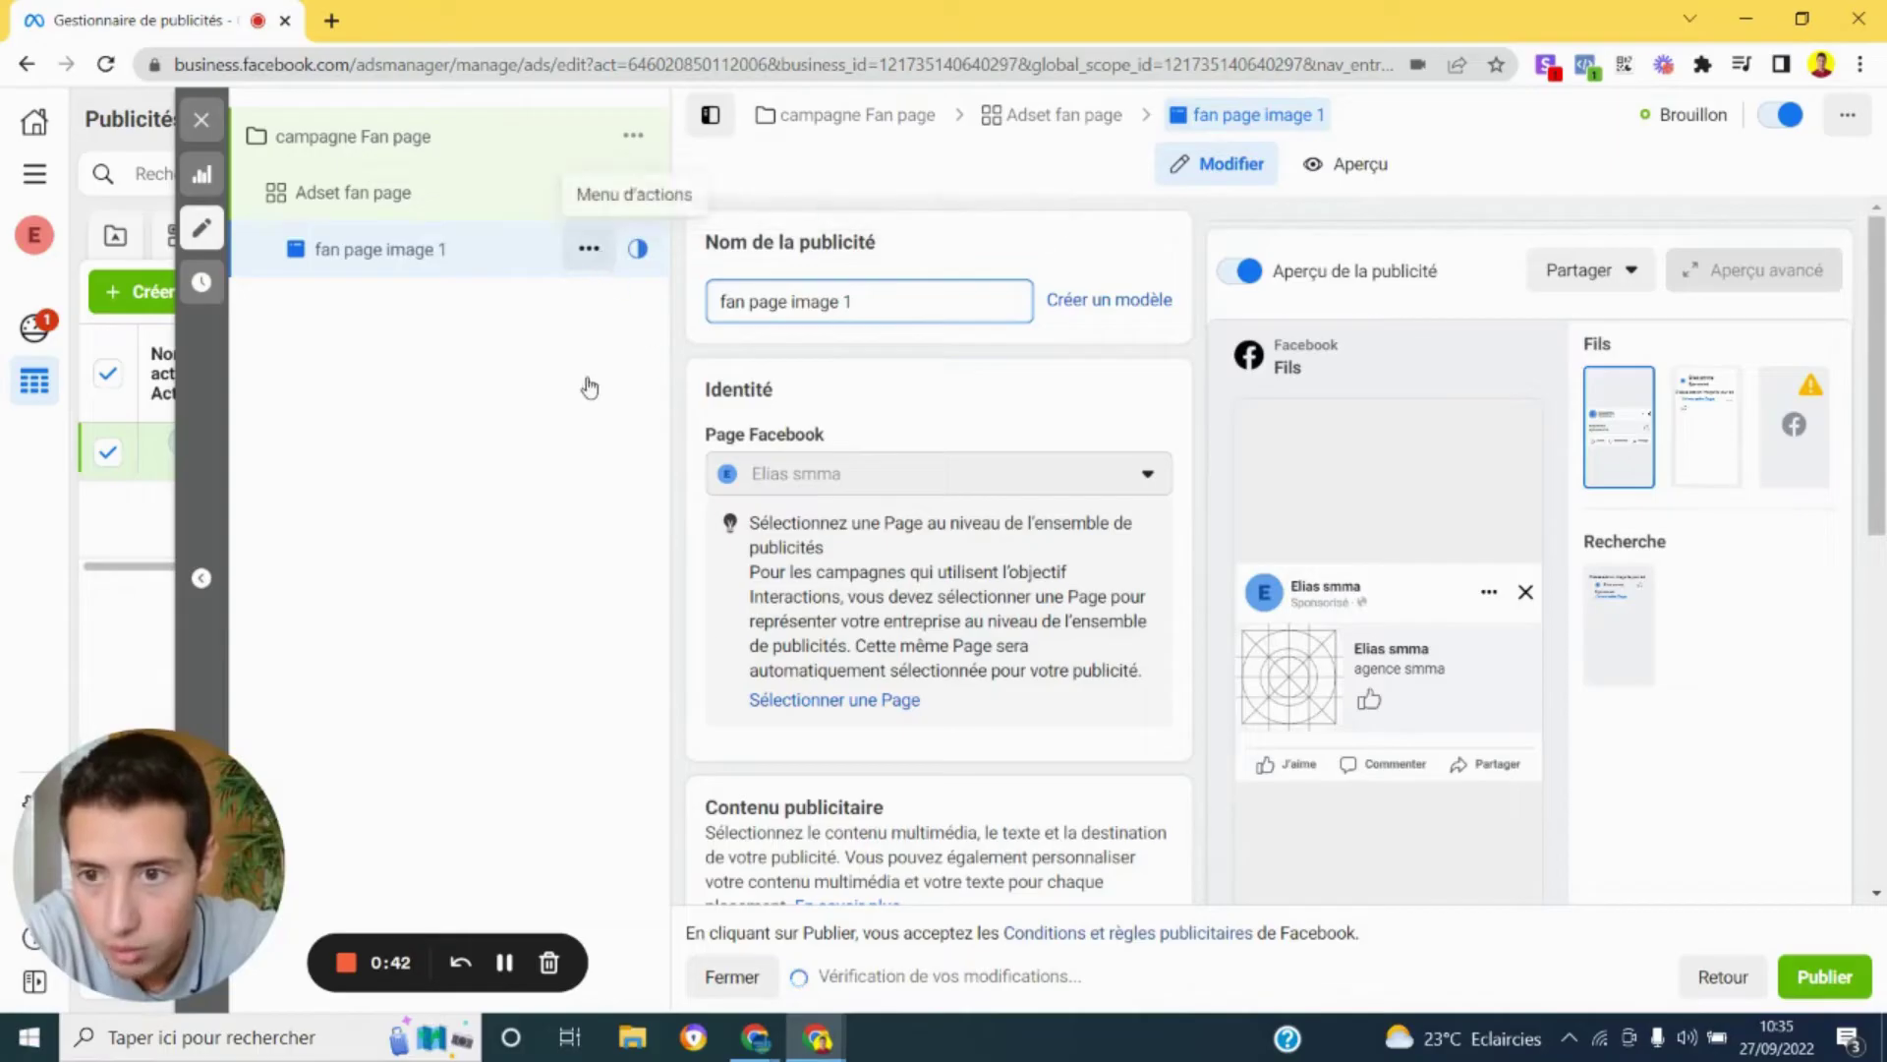
# Check which actions, such as duplication, are offered for the ad "fan page image 1".
pyautogui.click(589, 250)
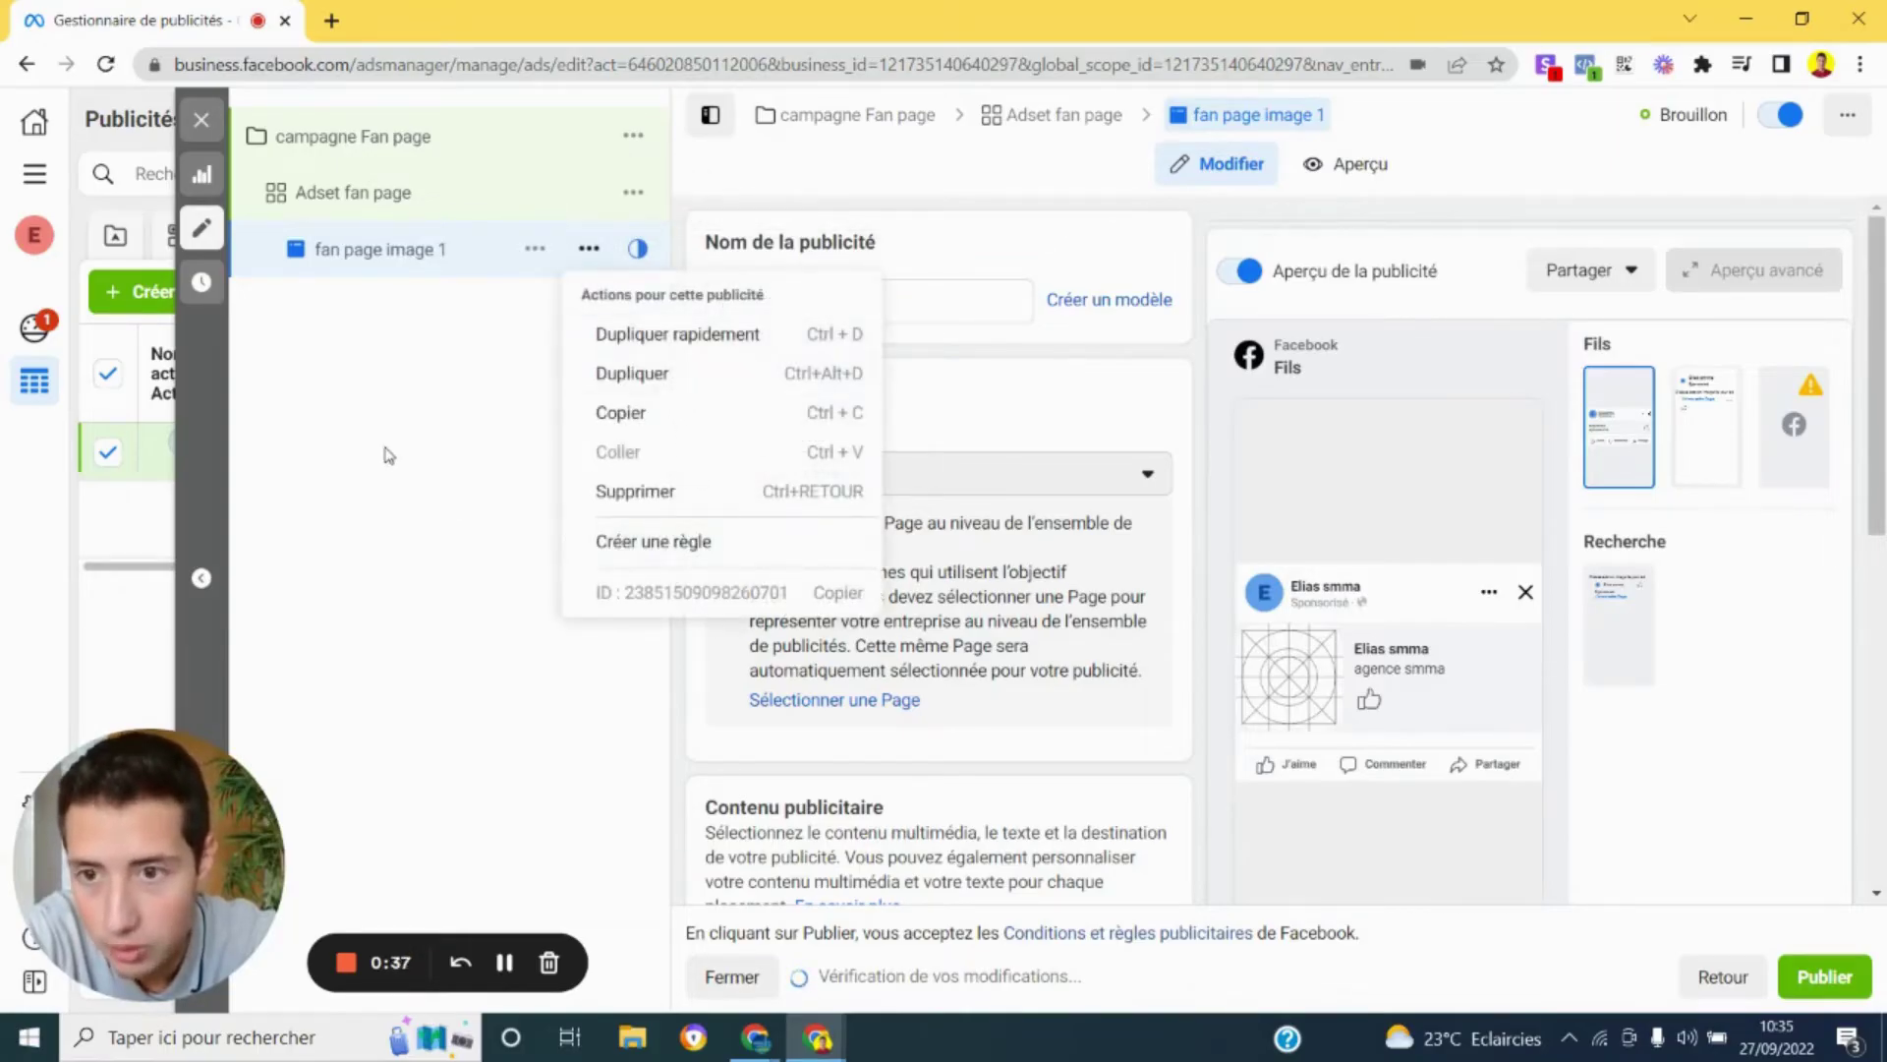
pyautogui.click(384, 294)
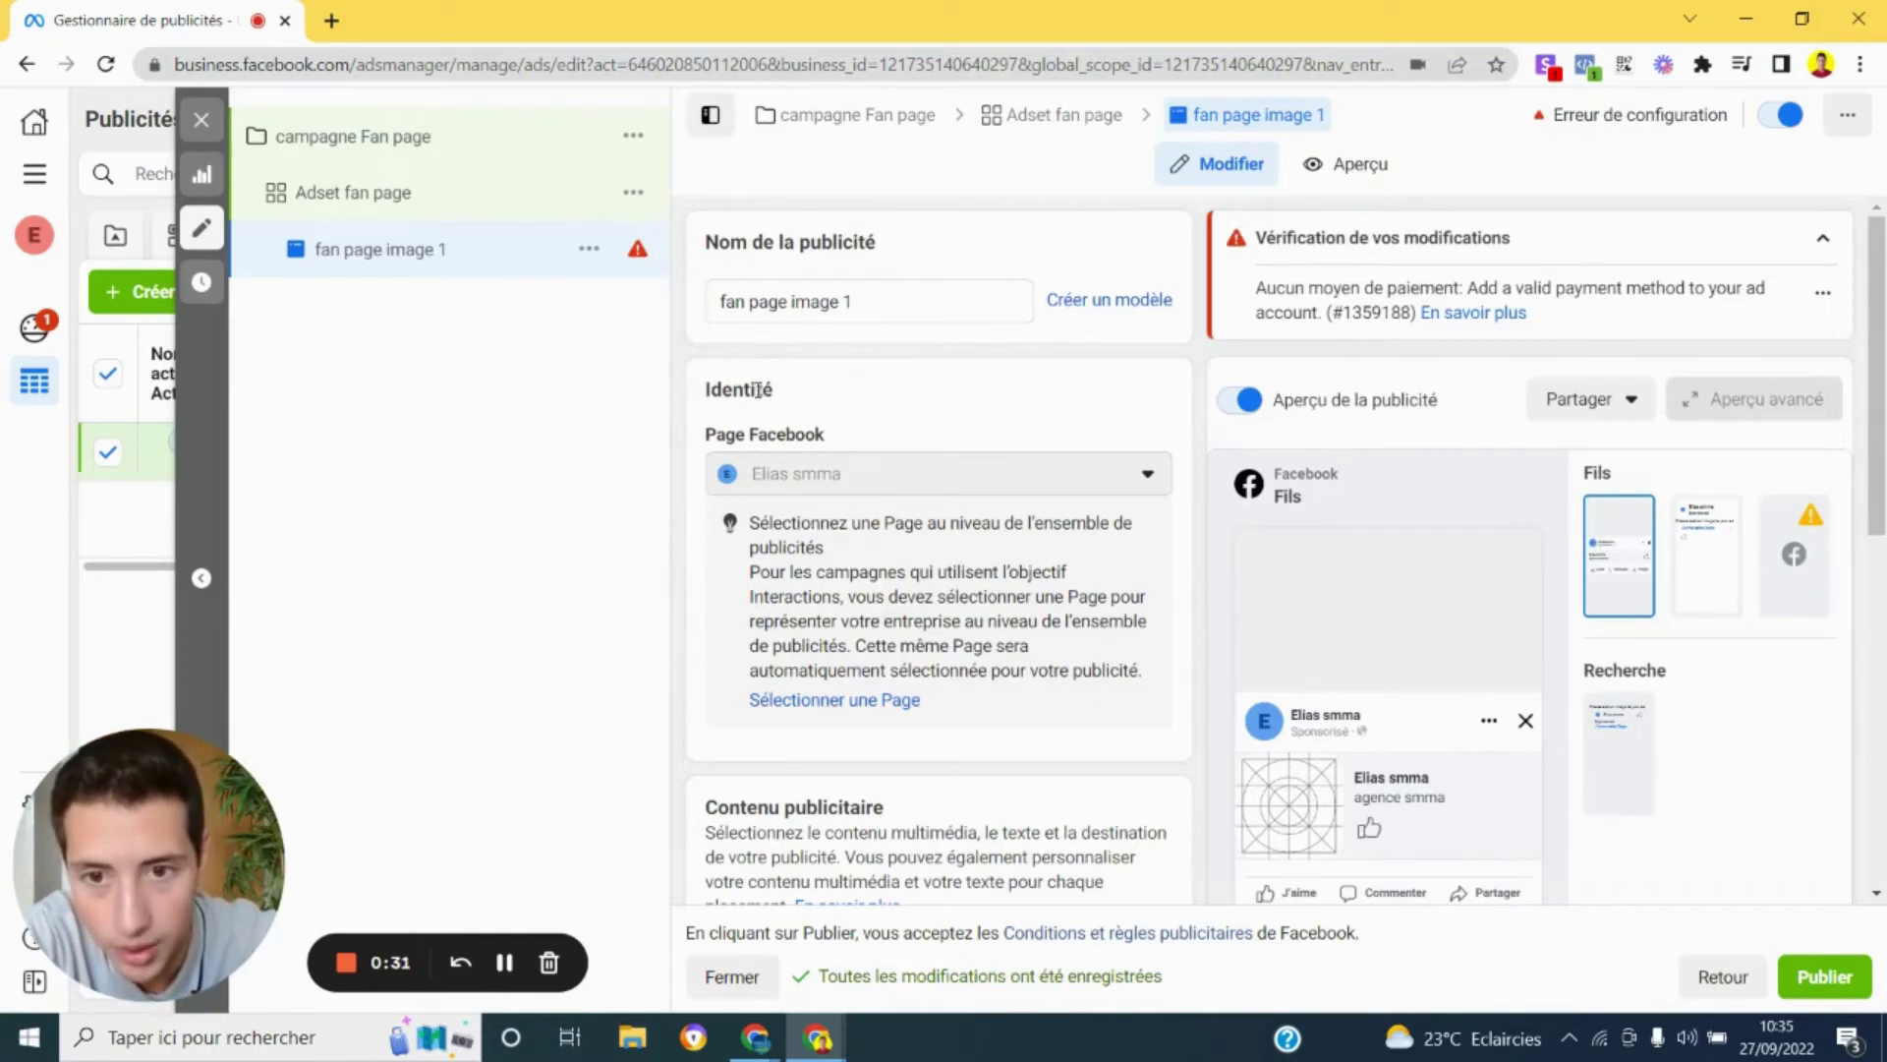
# Add the account image "la bague leanne.jpg" as the ad's media content.
pyautogui.scroll(-1, 764, 404)
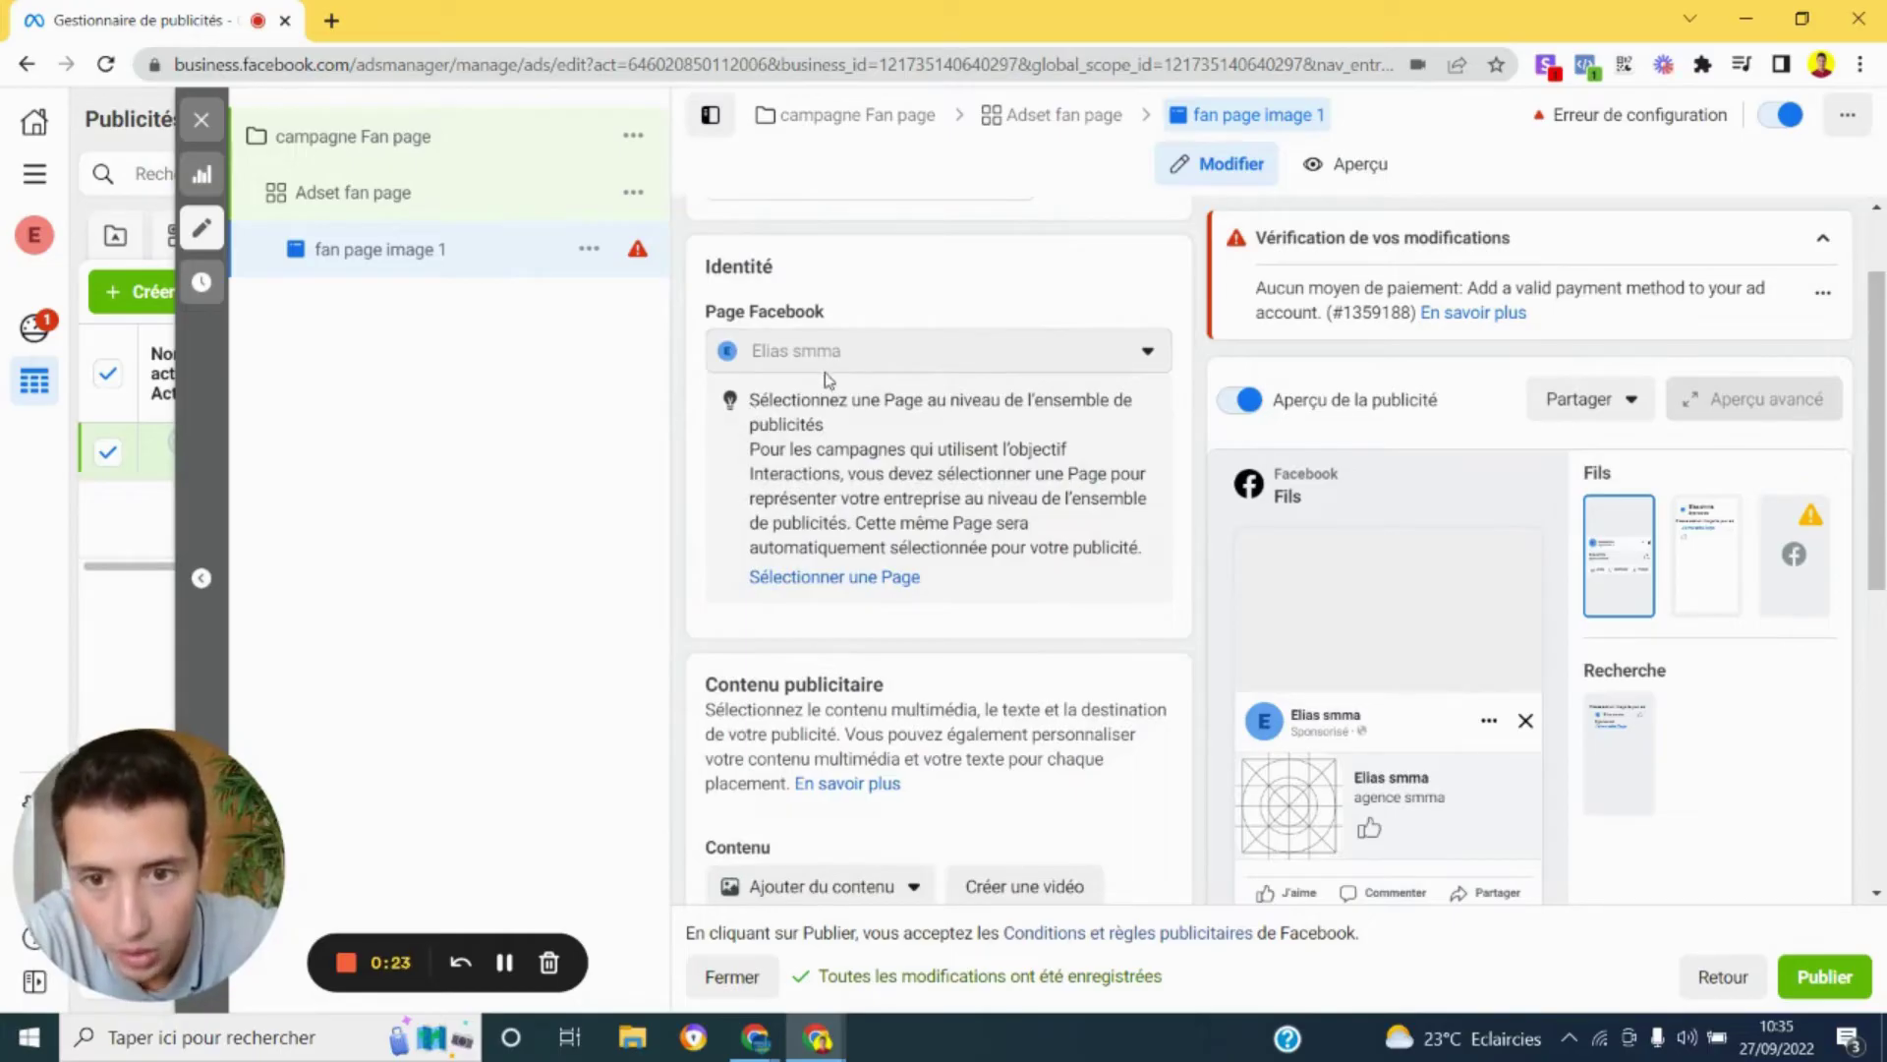
pyautogui.scroll(1, 1156, 423)
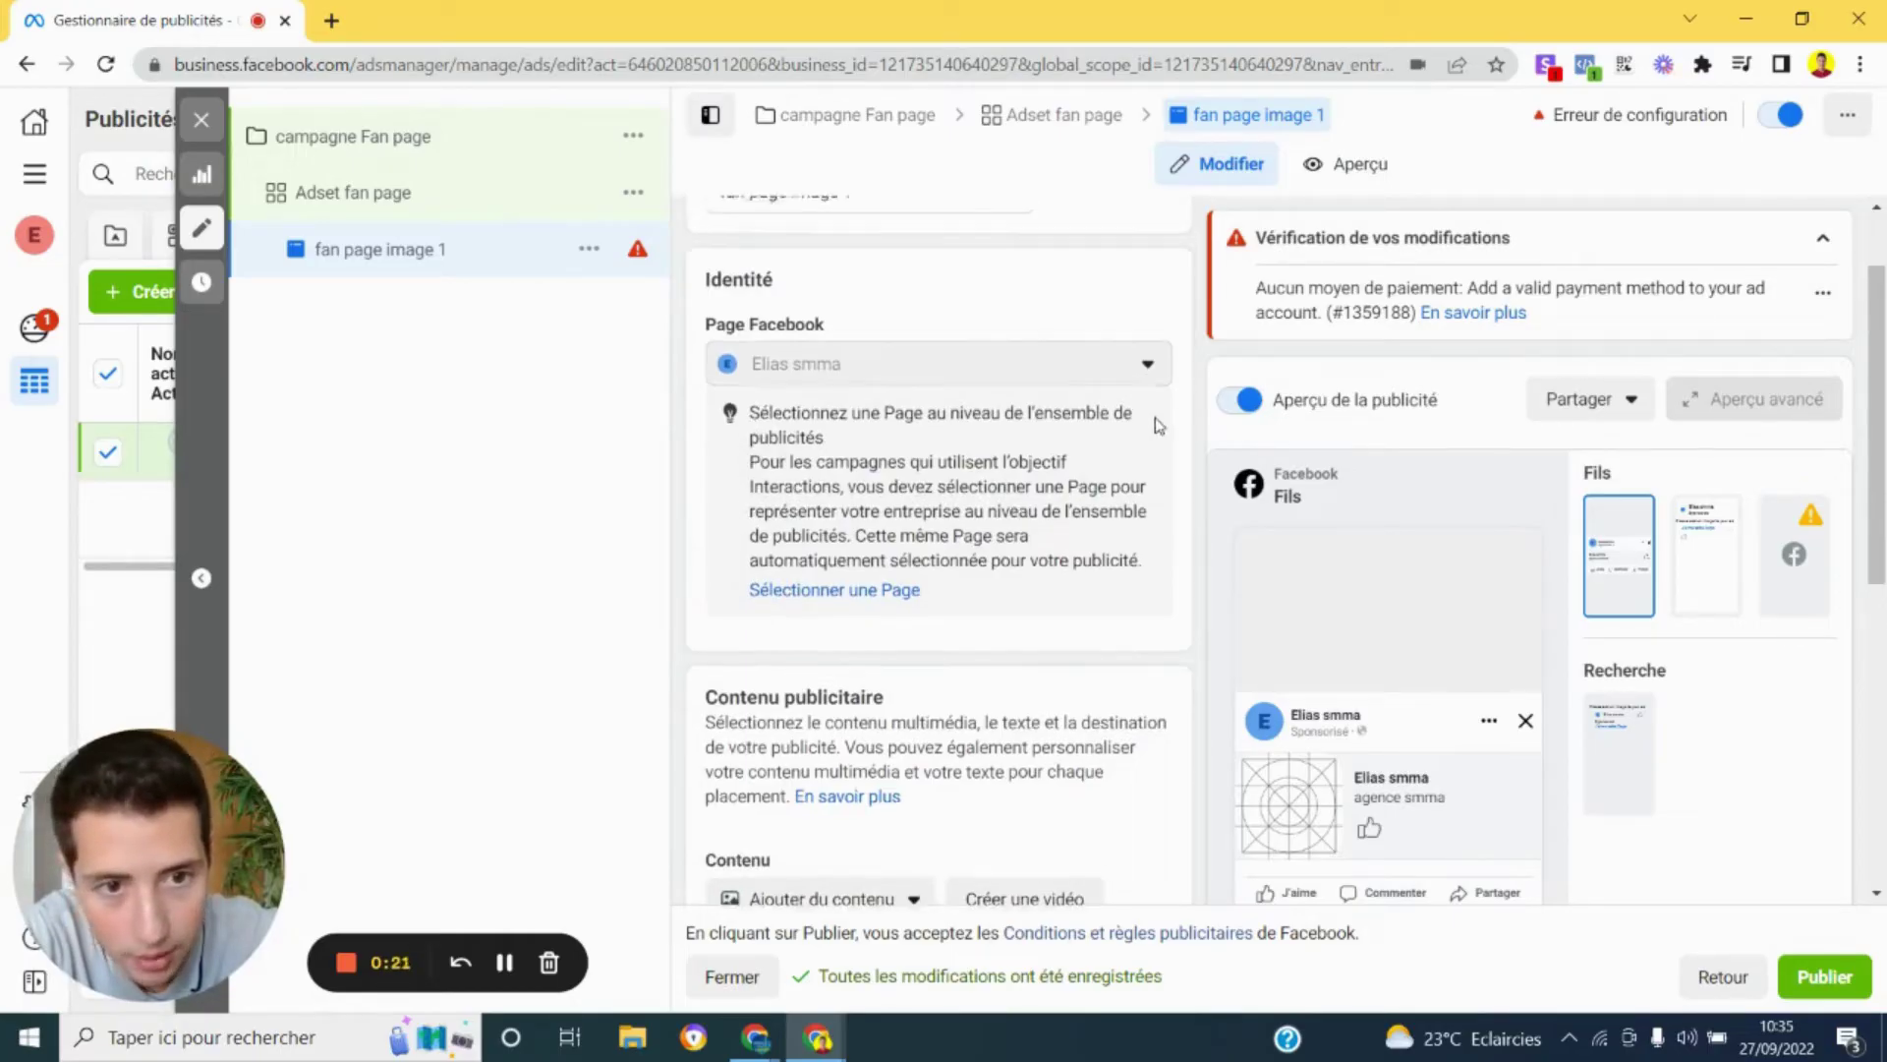
pyautogui.scroll(-3, 1156, 425)
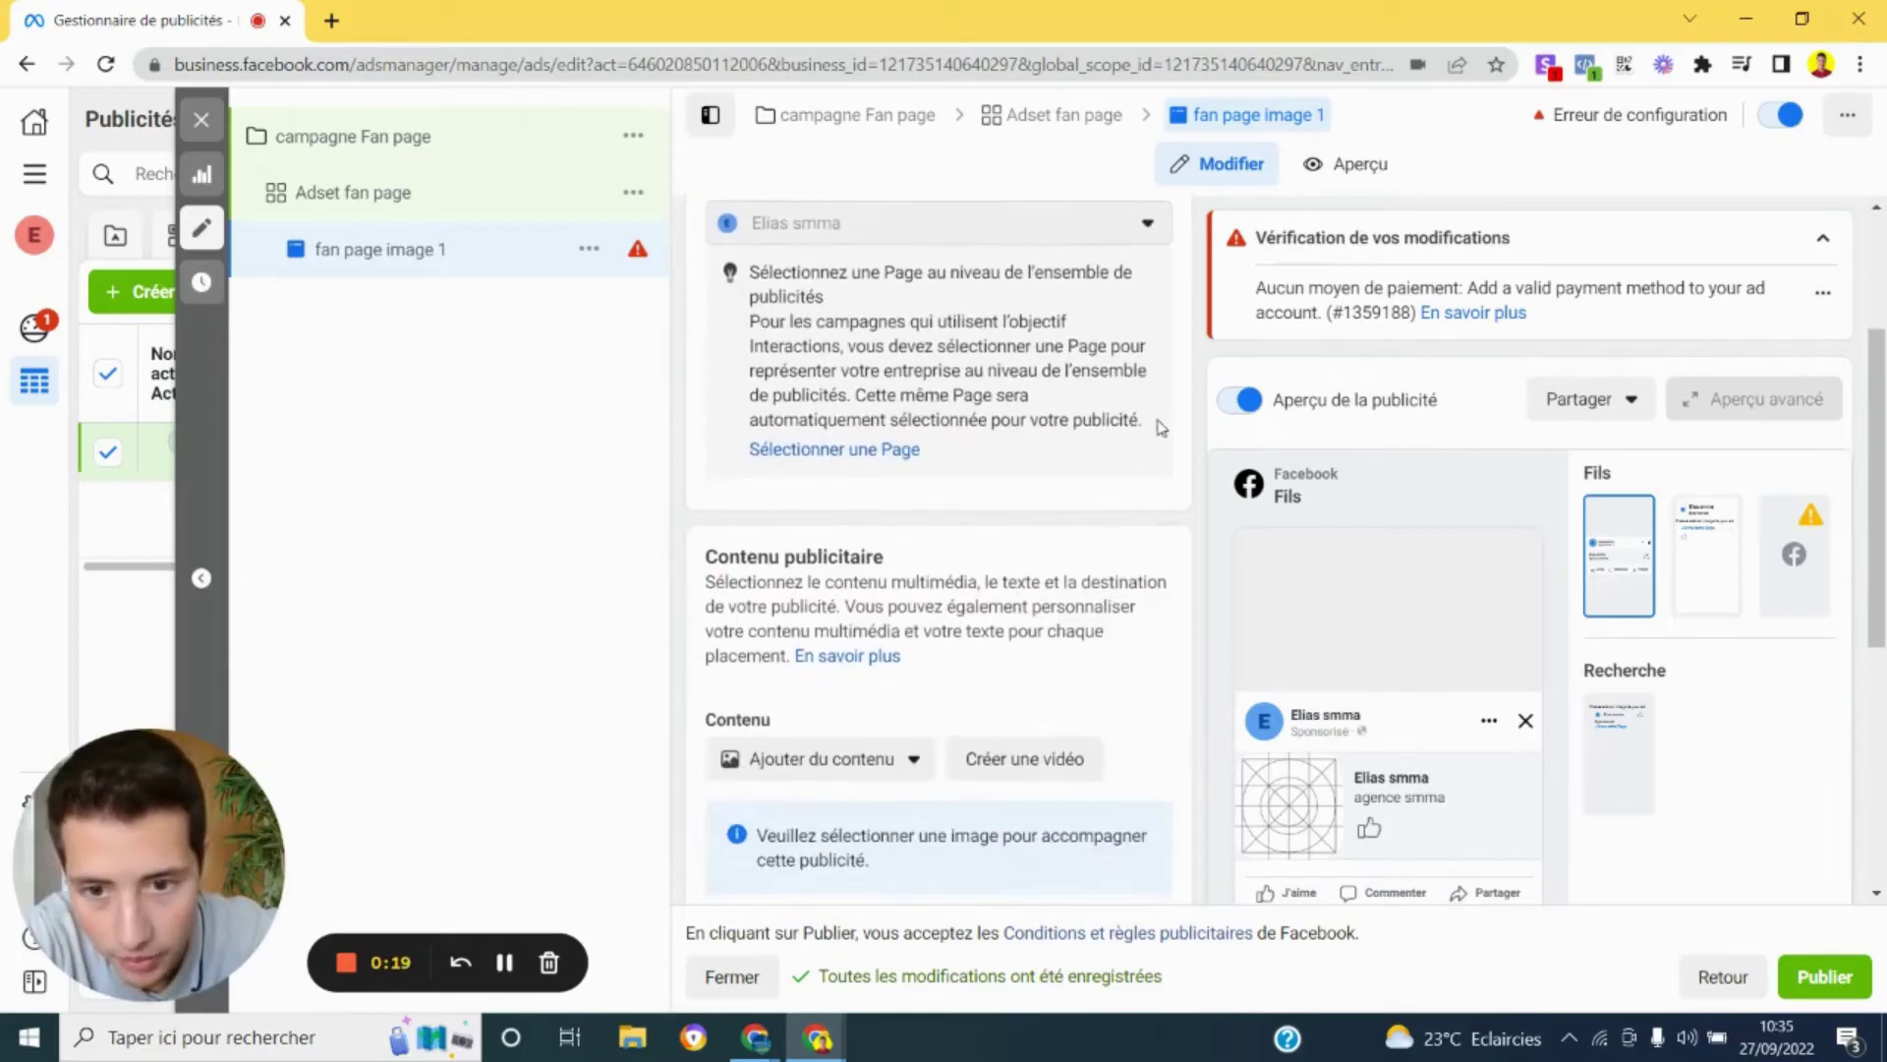
pyautogui.scroll(-1, 1162, 429)
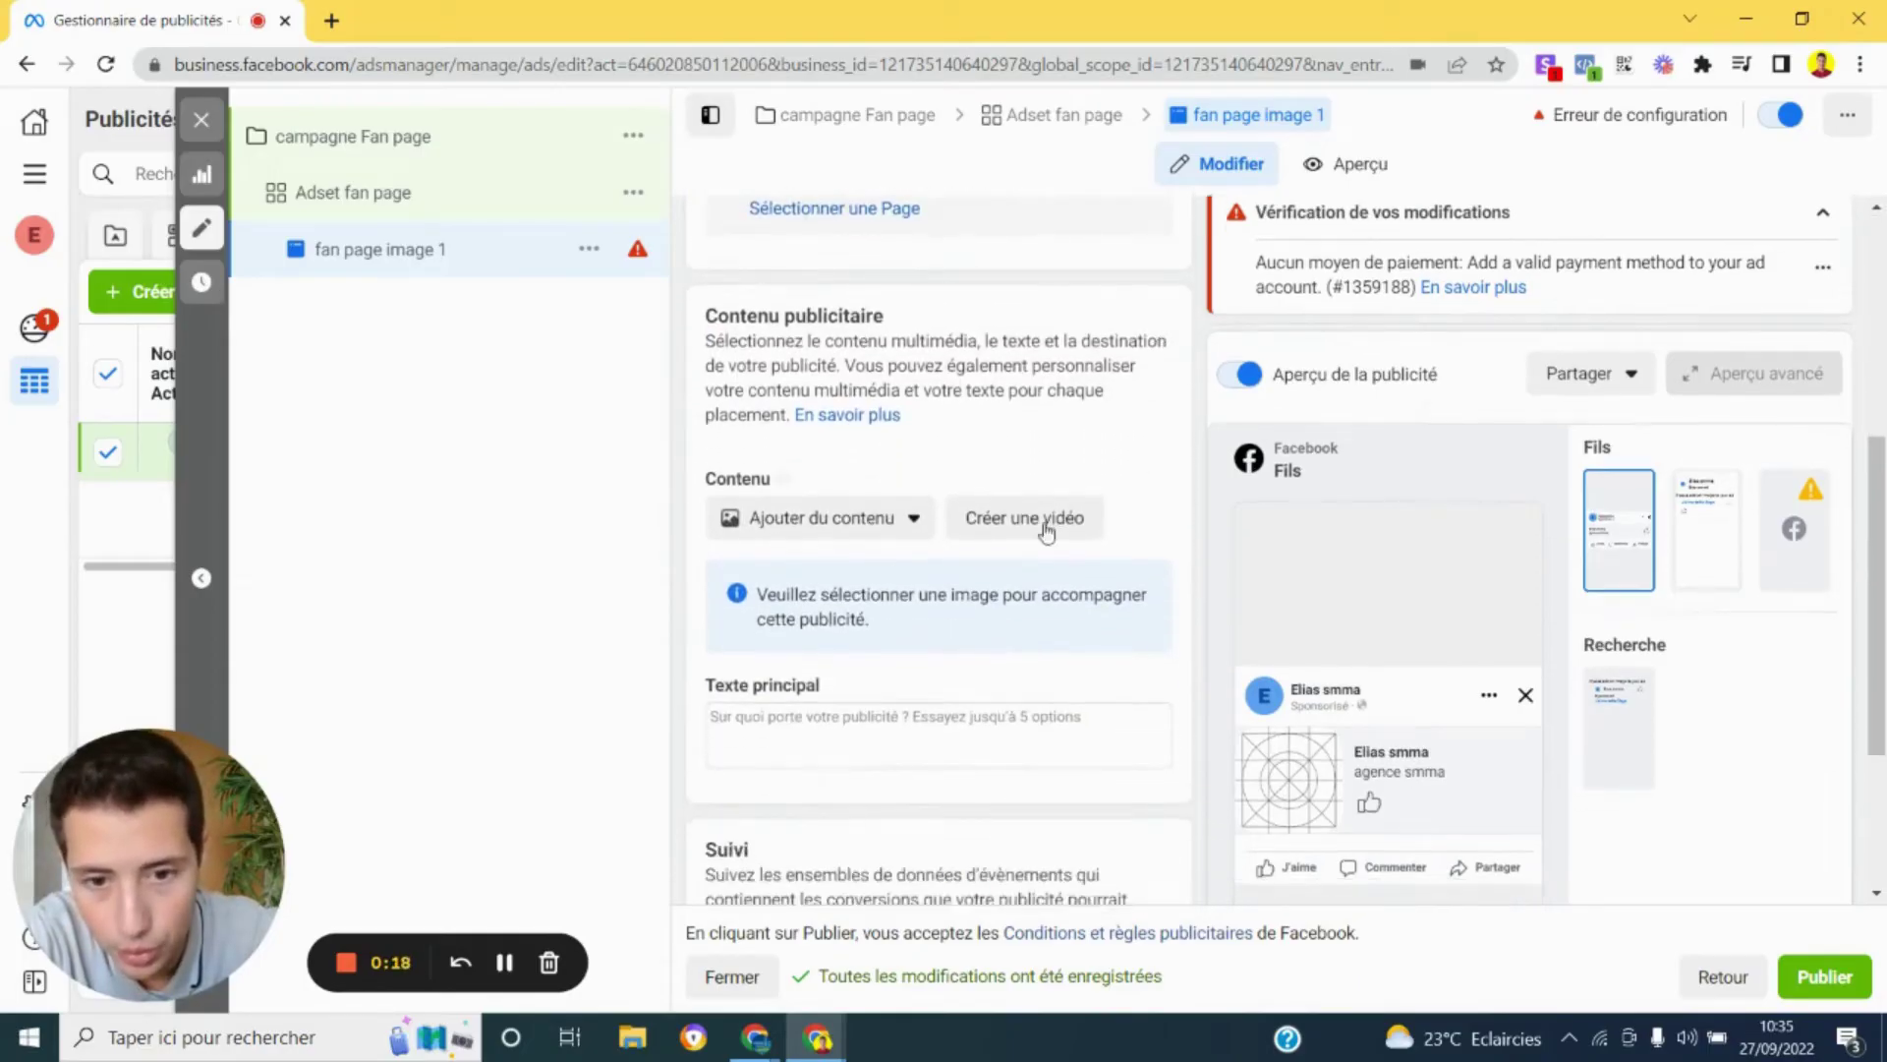
pyautogui.click(864, 532)
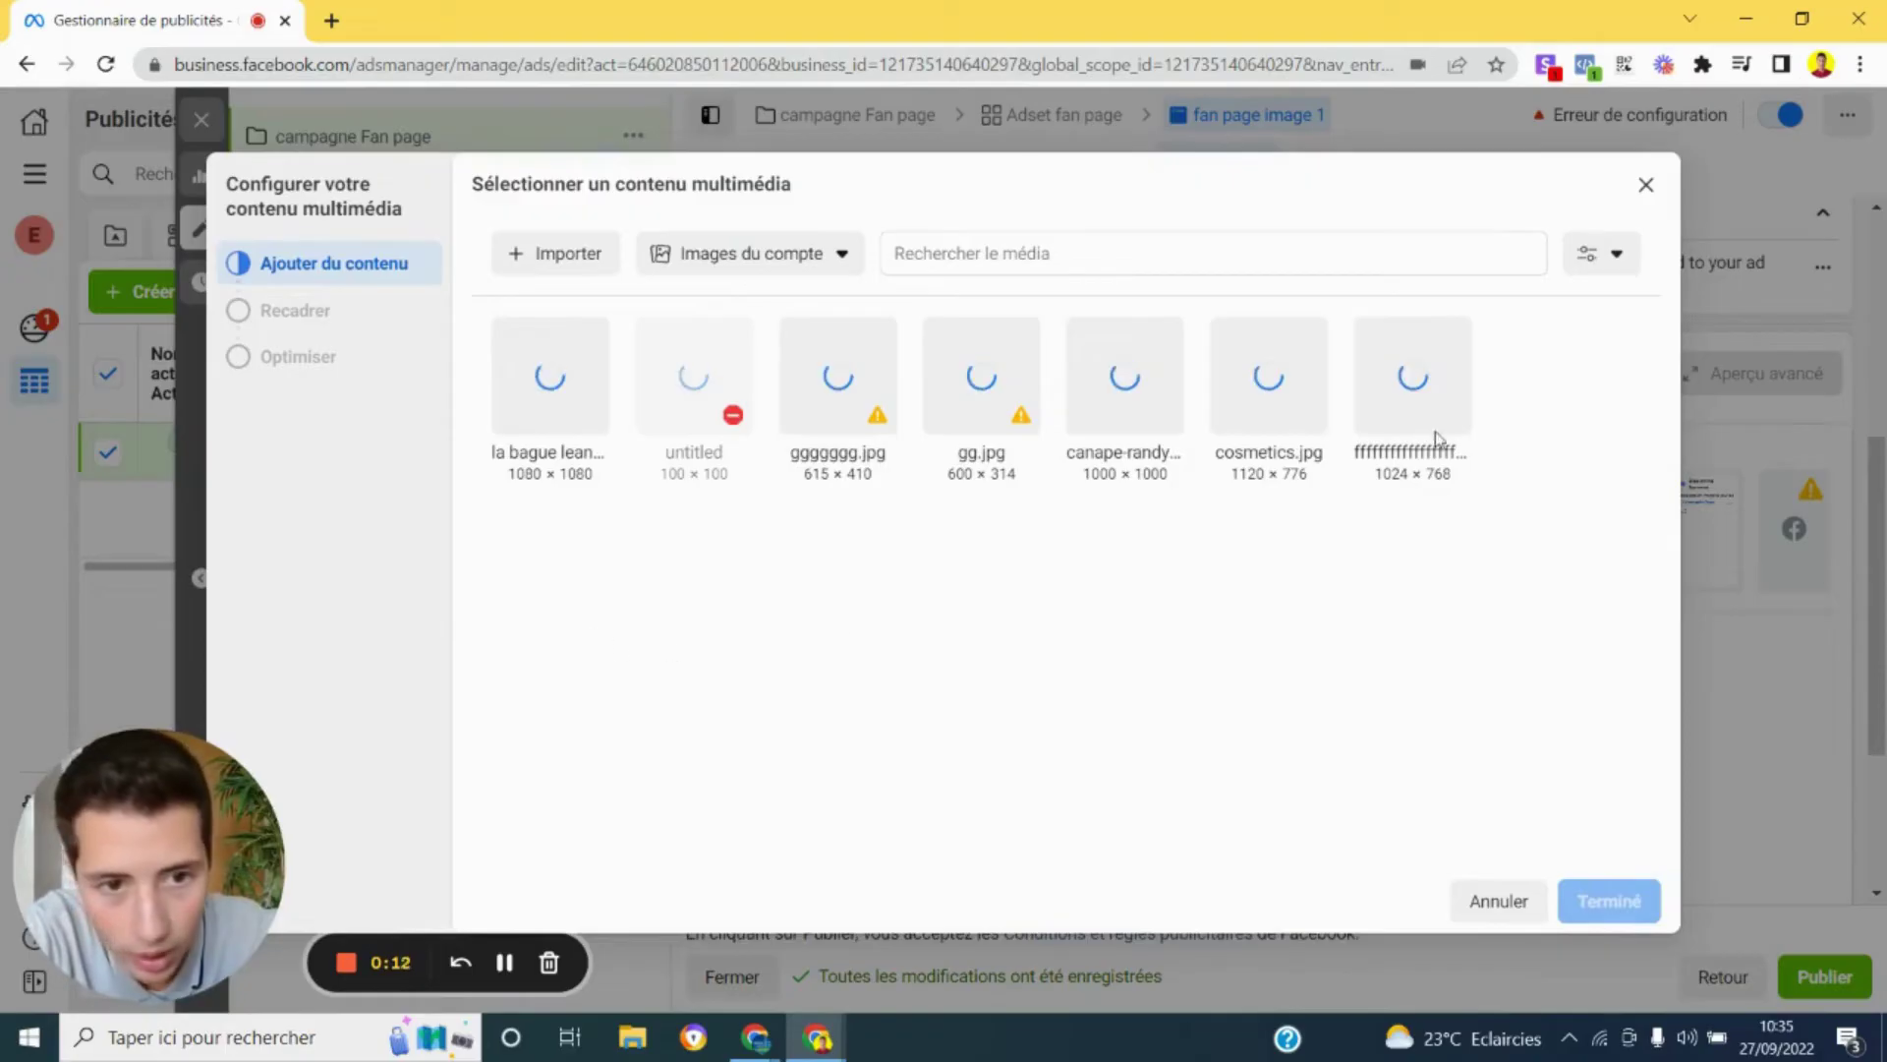
pyautogui.click(570, 423)
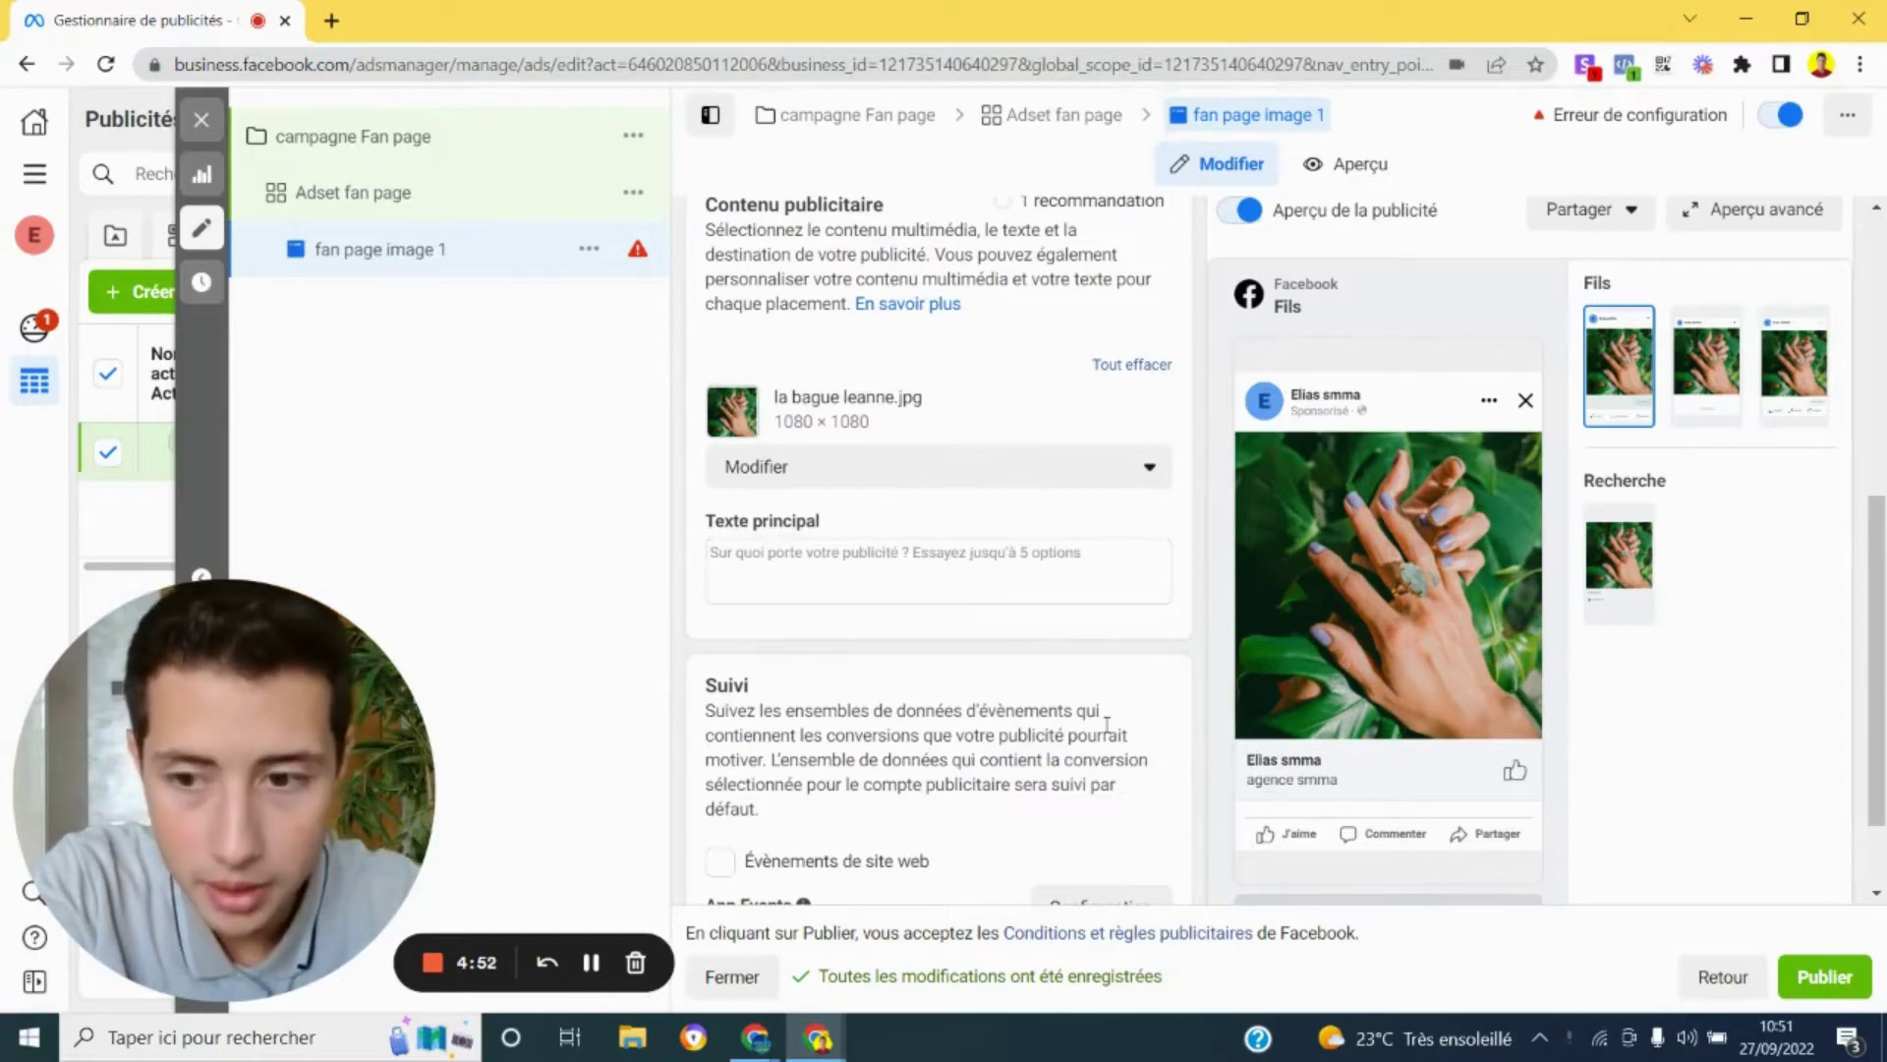
# Set the primary text to "Suivez les dernières tendances bijoux en France , les bons plans et le meilleures promos en cliquant sur le bouton like ci dessous".
pyautogui.scroll(-1, 1107, 724)
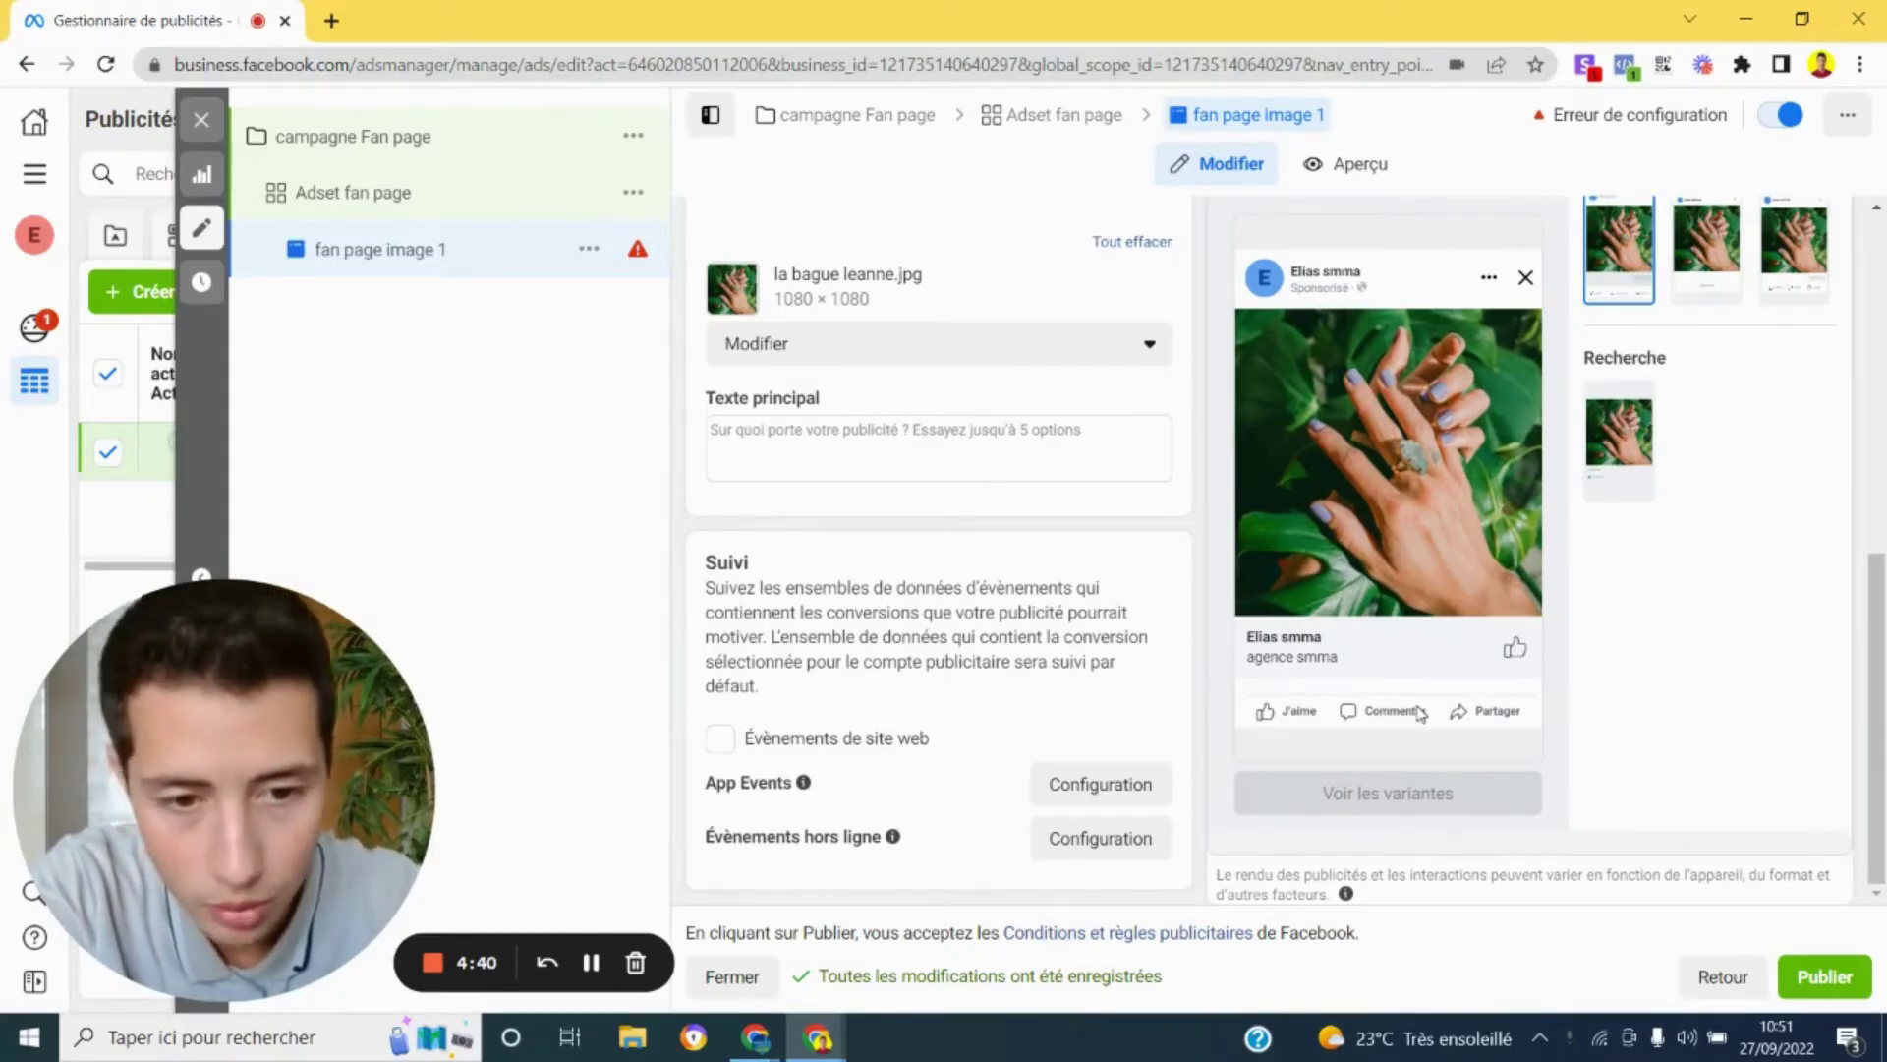
pyautogui.scroll(2, 1067, 700)
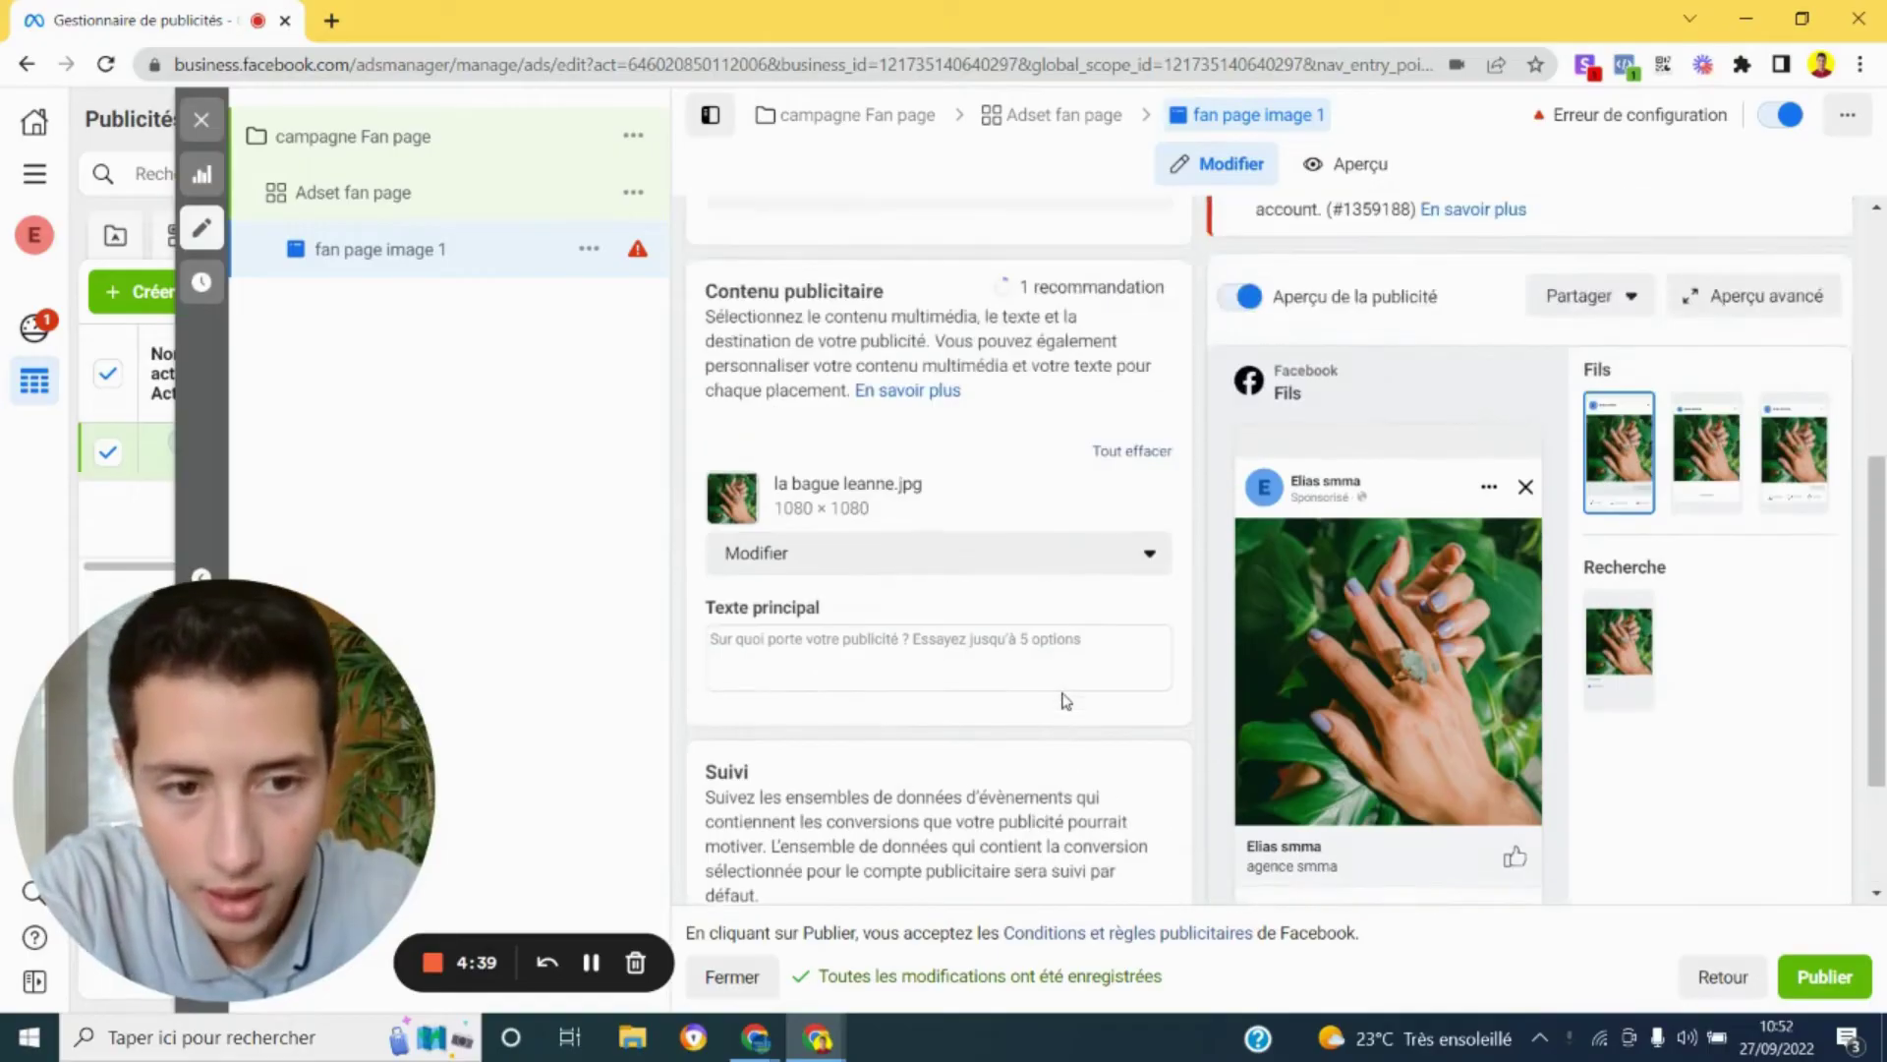
pyautogui.scroll(1, 1066, 700)
pyautogui.scroll(-1, 1062, 693)
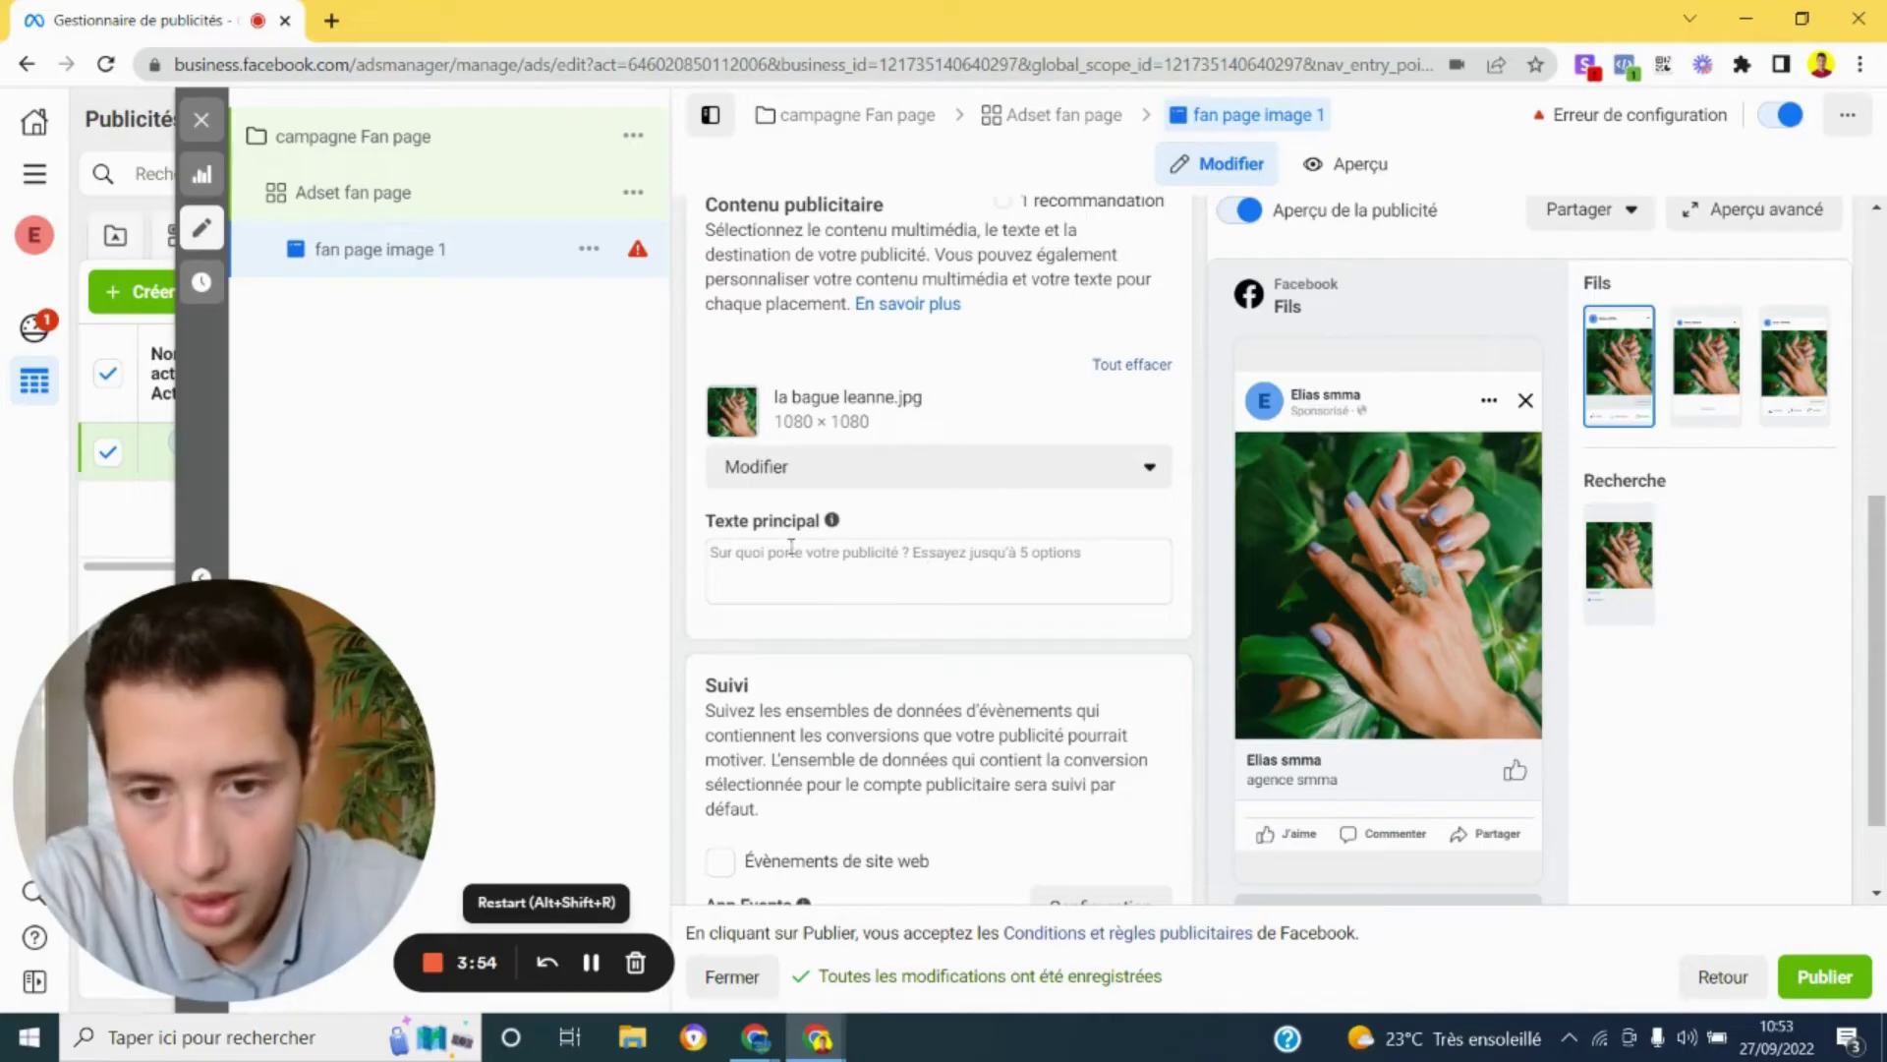
pyautogui.click(826, 567)
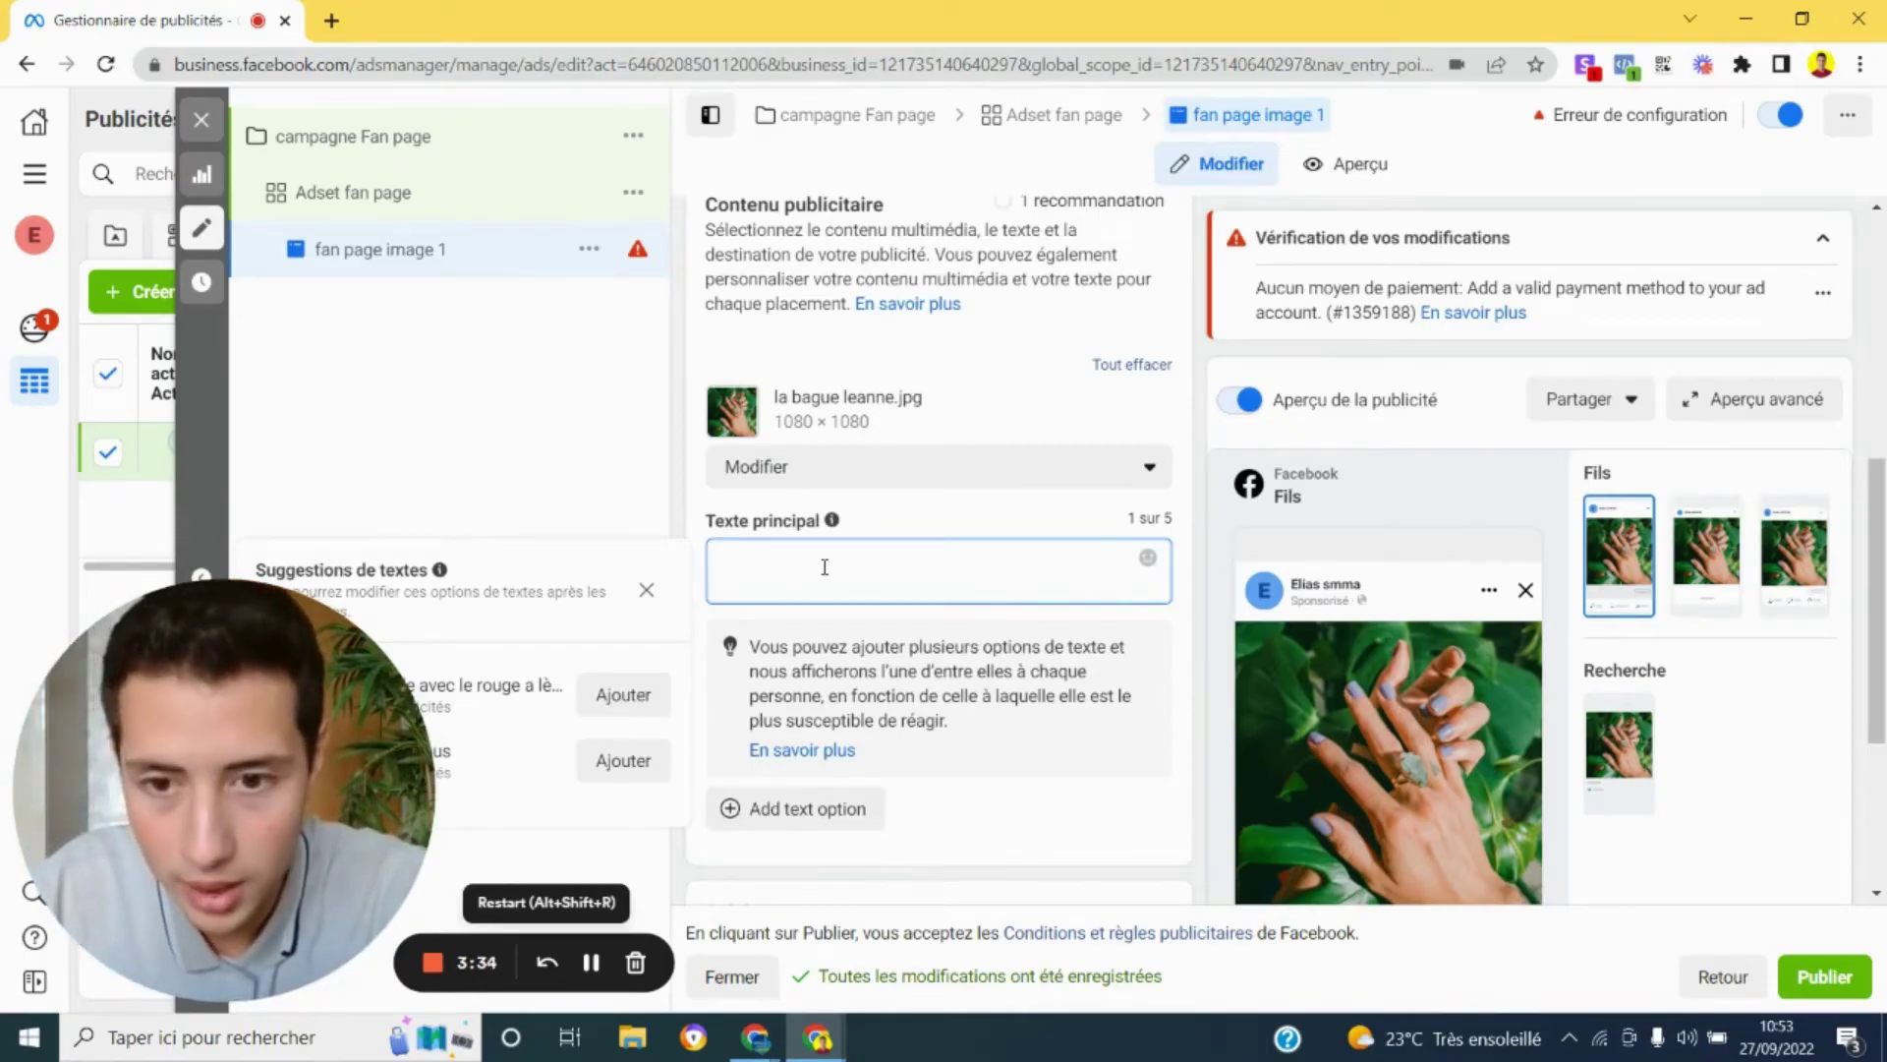
pyautogui.write('Suivez les dernières tendances bijoux en France , les bons plans et le meilleures promos en cliquant sur le bouton like ci desous')
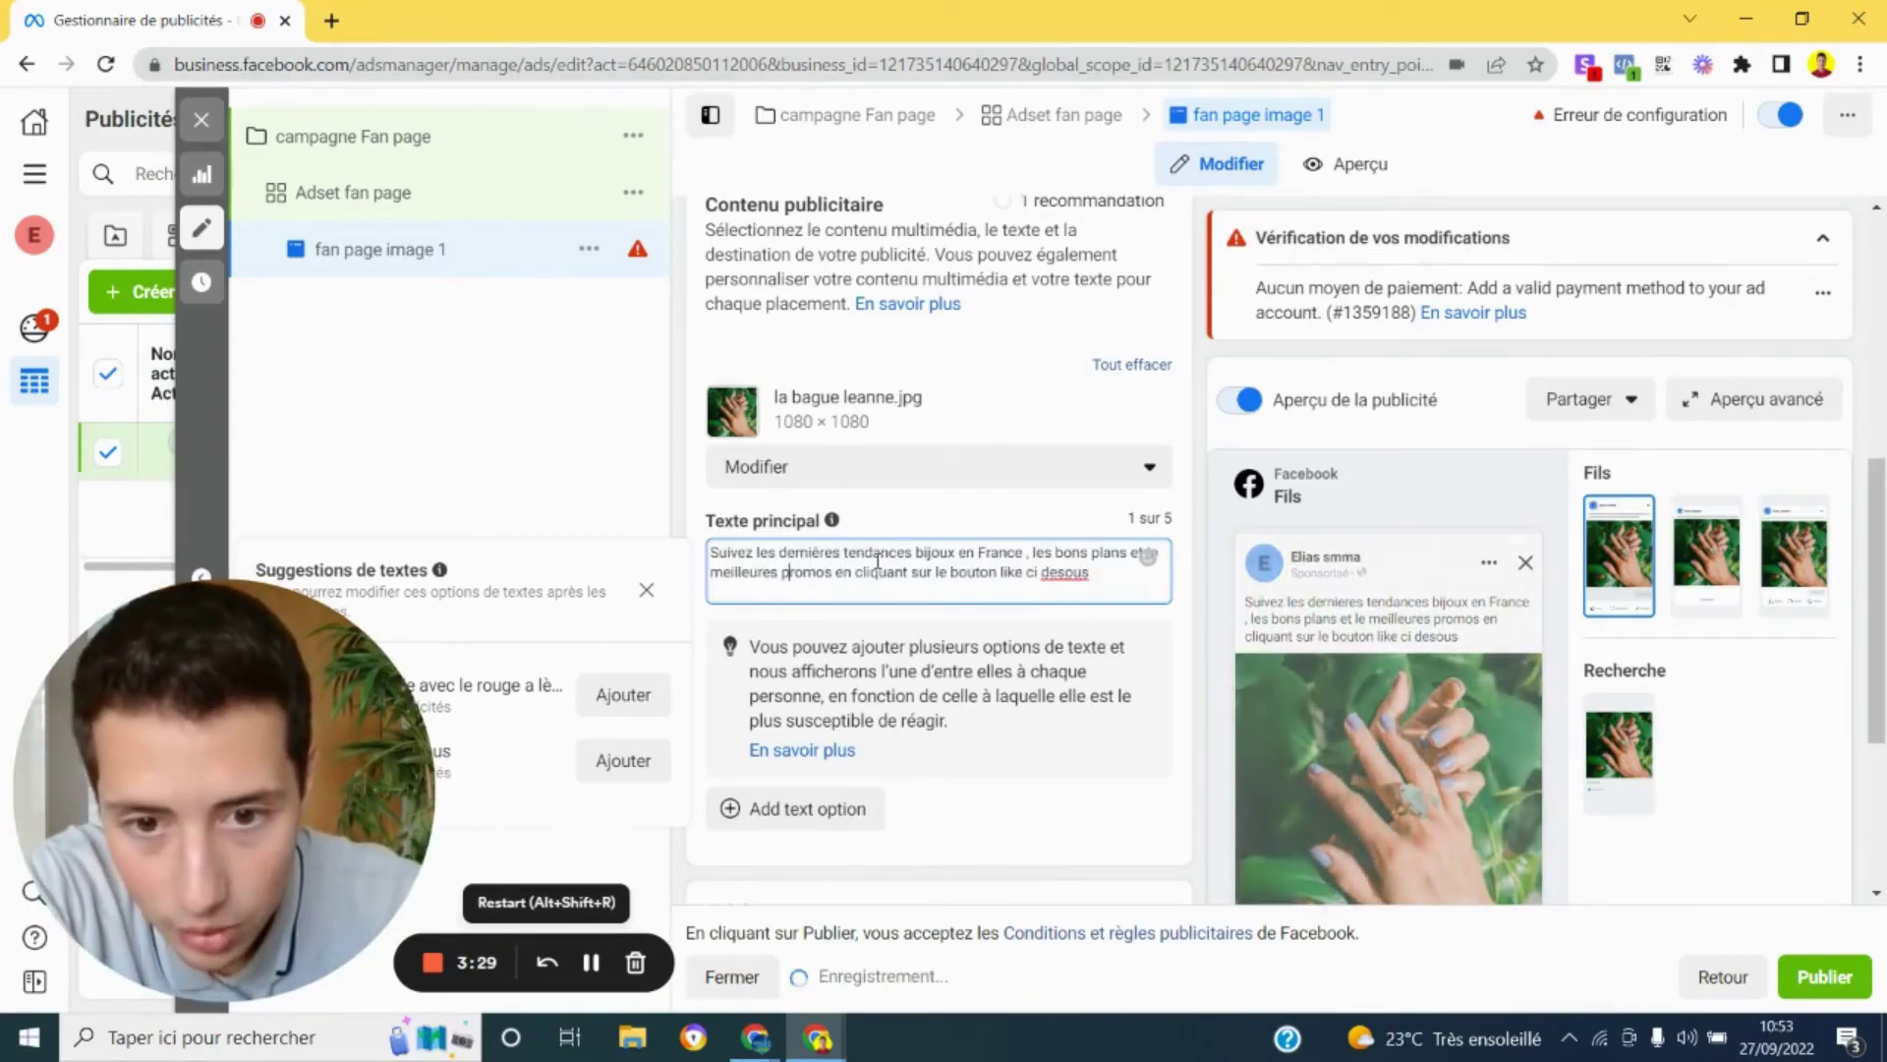
pyautogui.rightClick(1062, 578)
pyautogui.click(1084, 594)
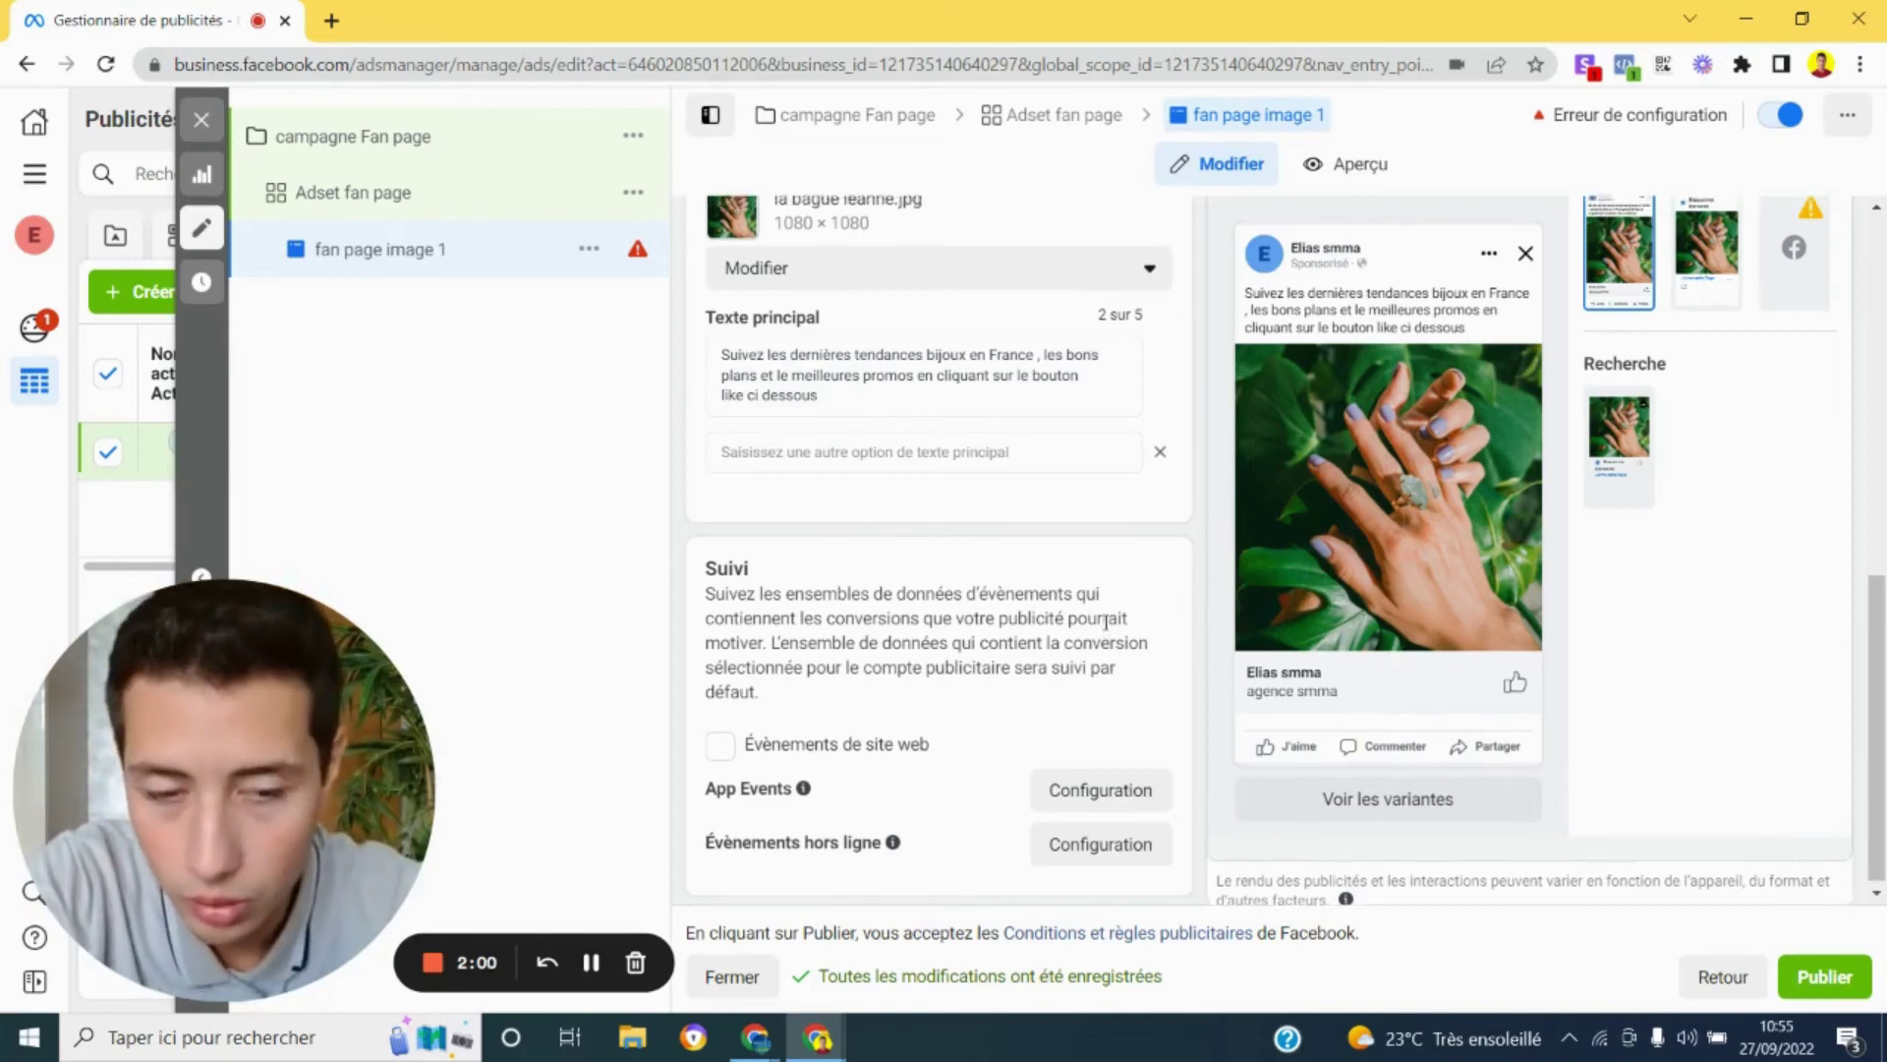
pyautogui.scroll(1, 1310, 611)
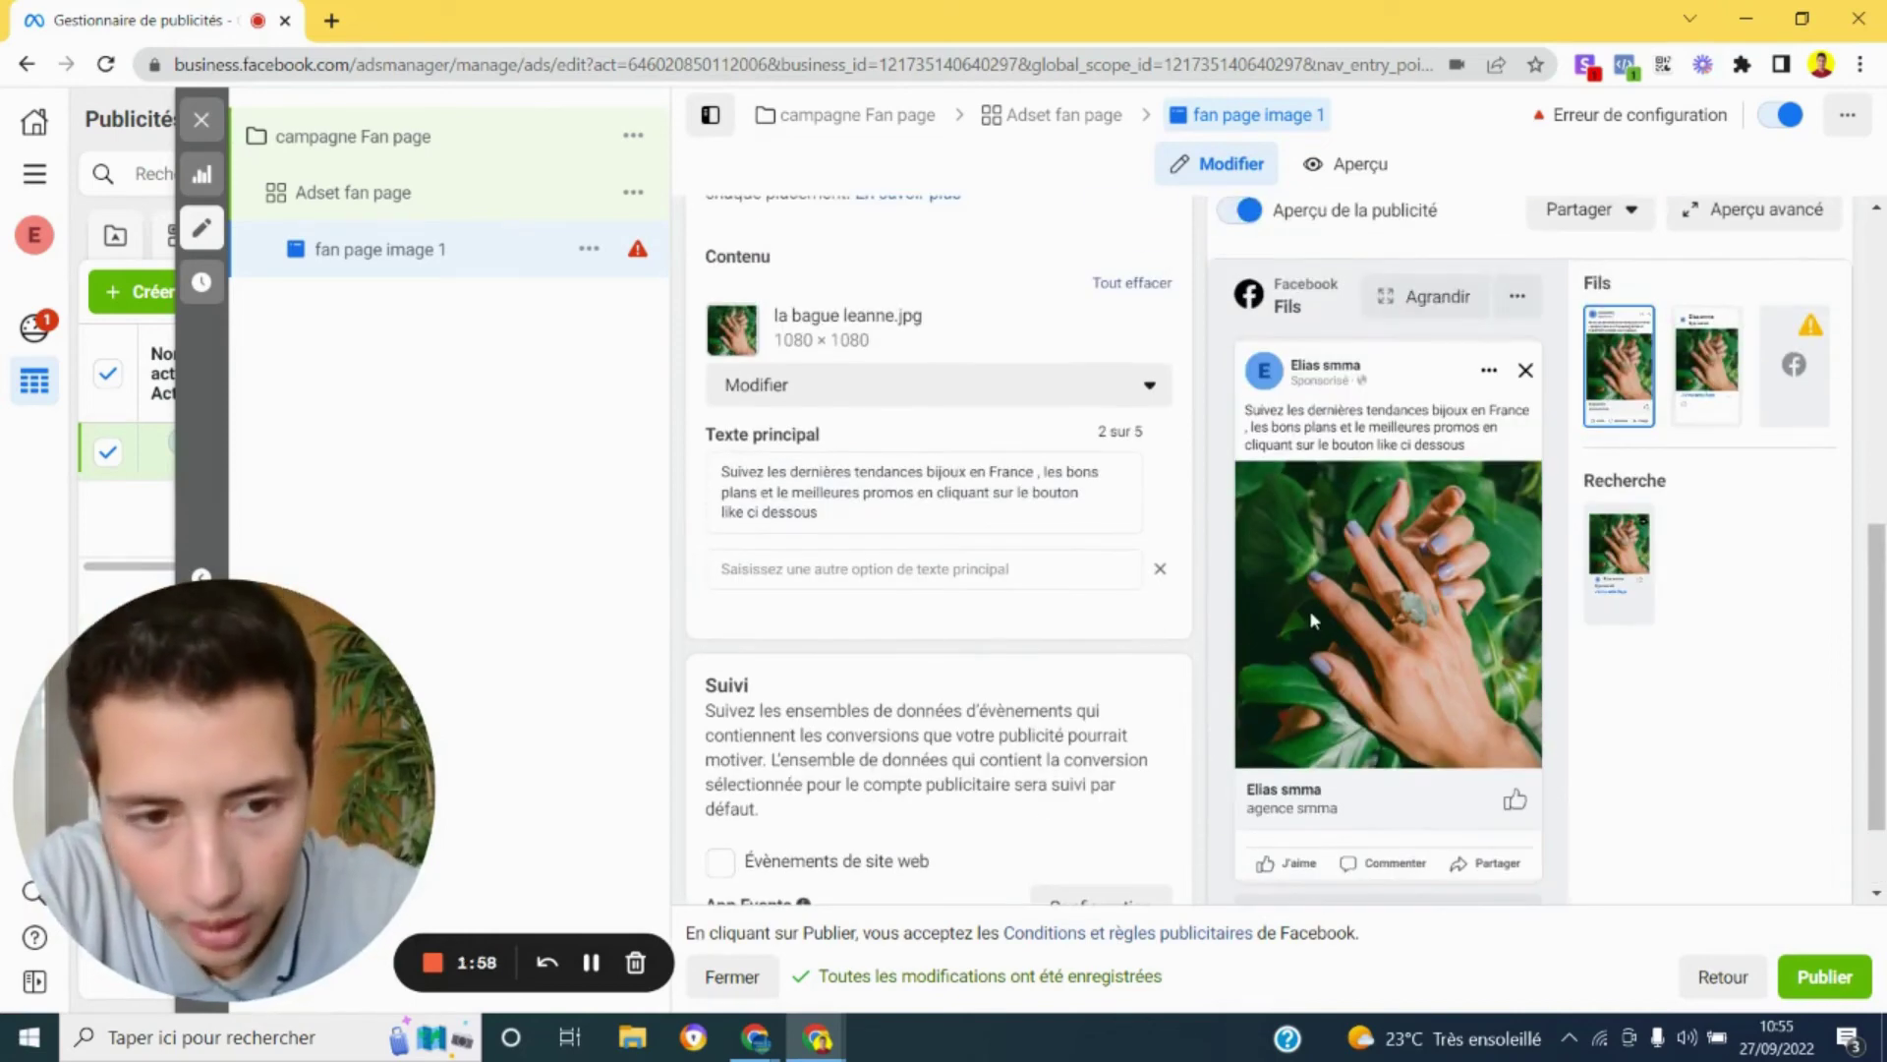
pyautogui.scroll(-1, 1315, 623)
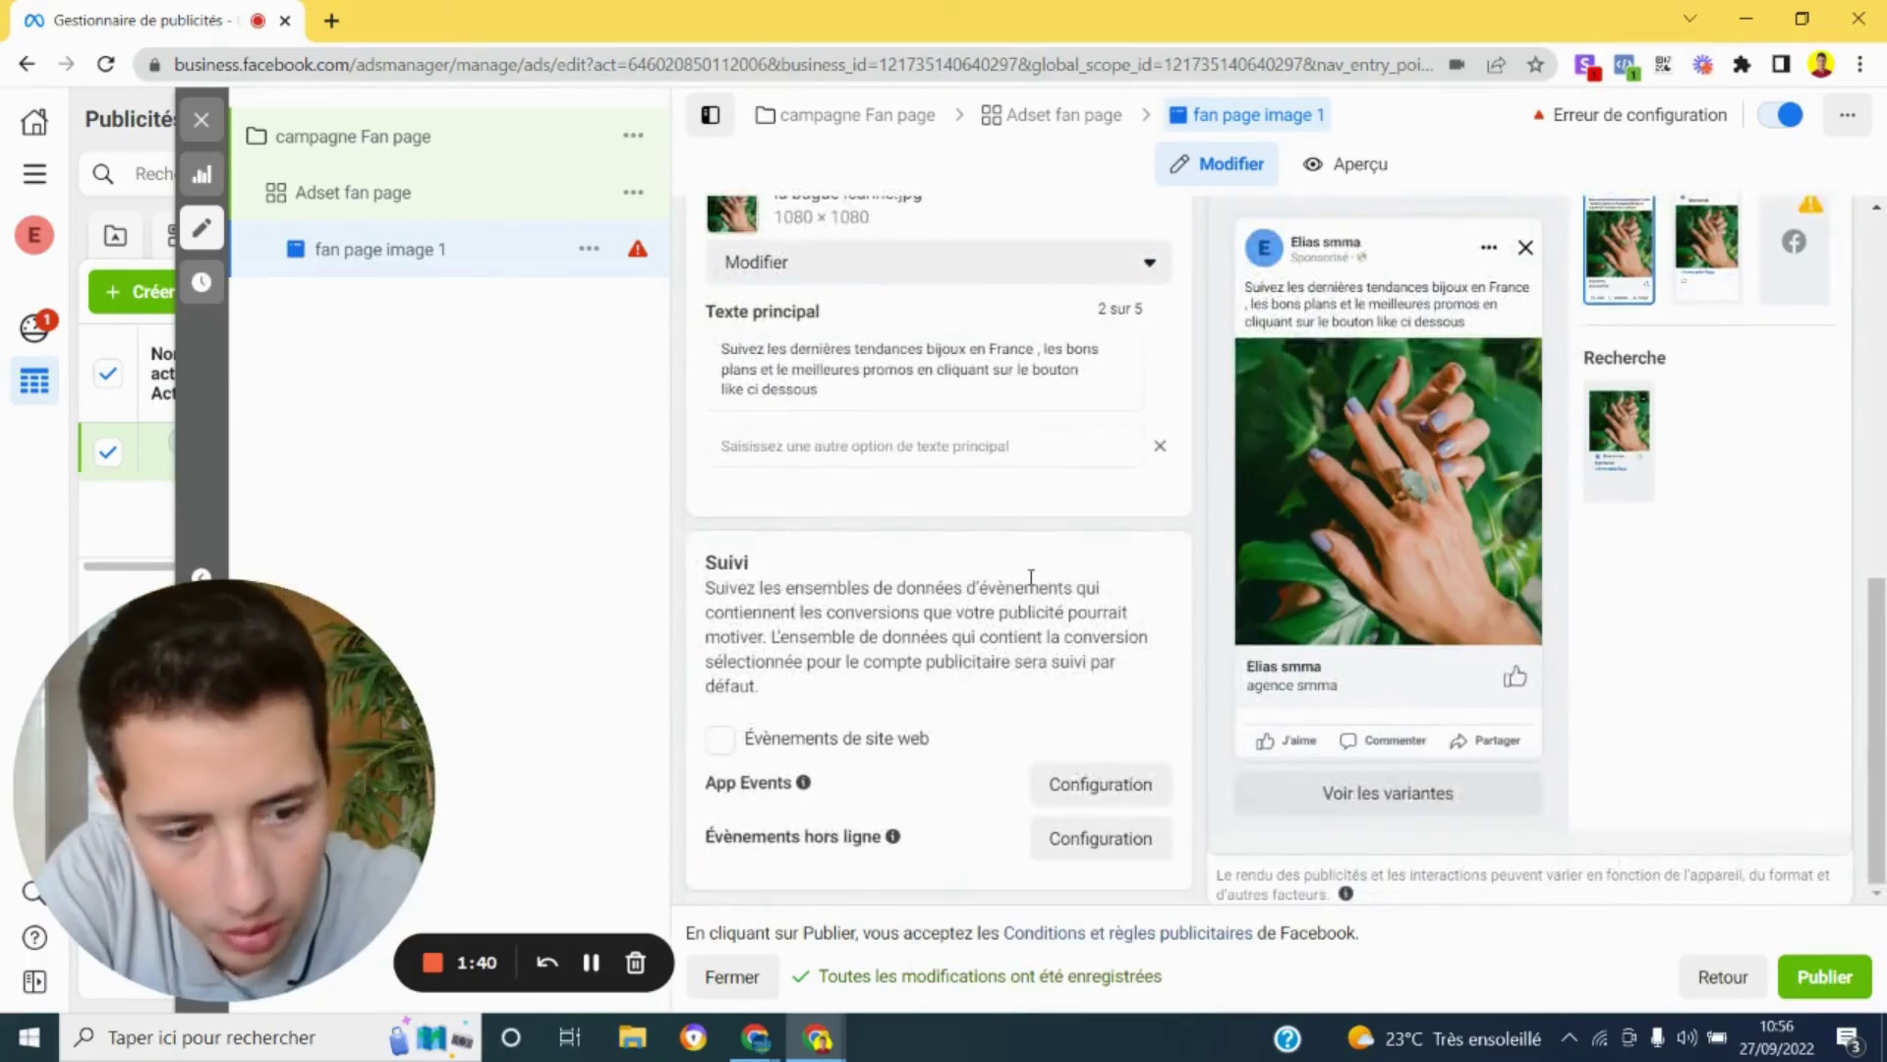
pyautogui.scroll(3, 1031, 577)
pyautogui.scroll(-3, 1031, 577)
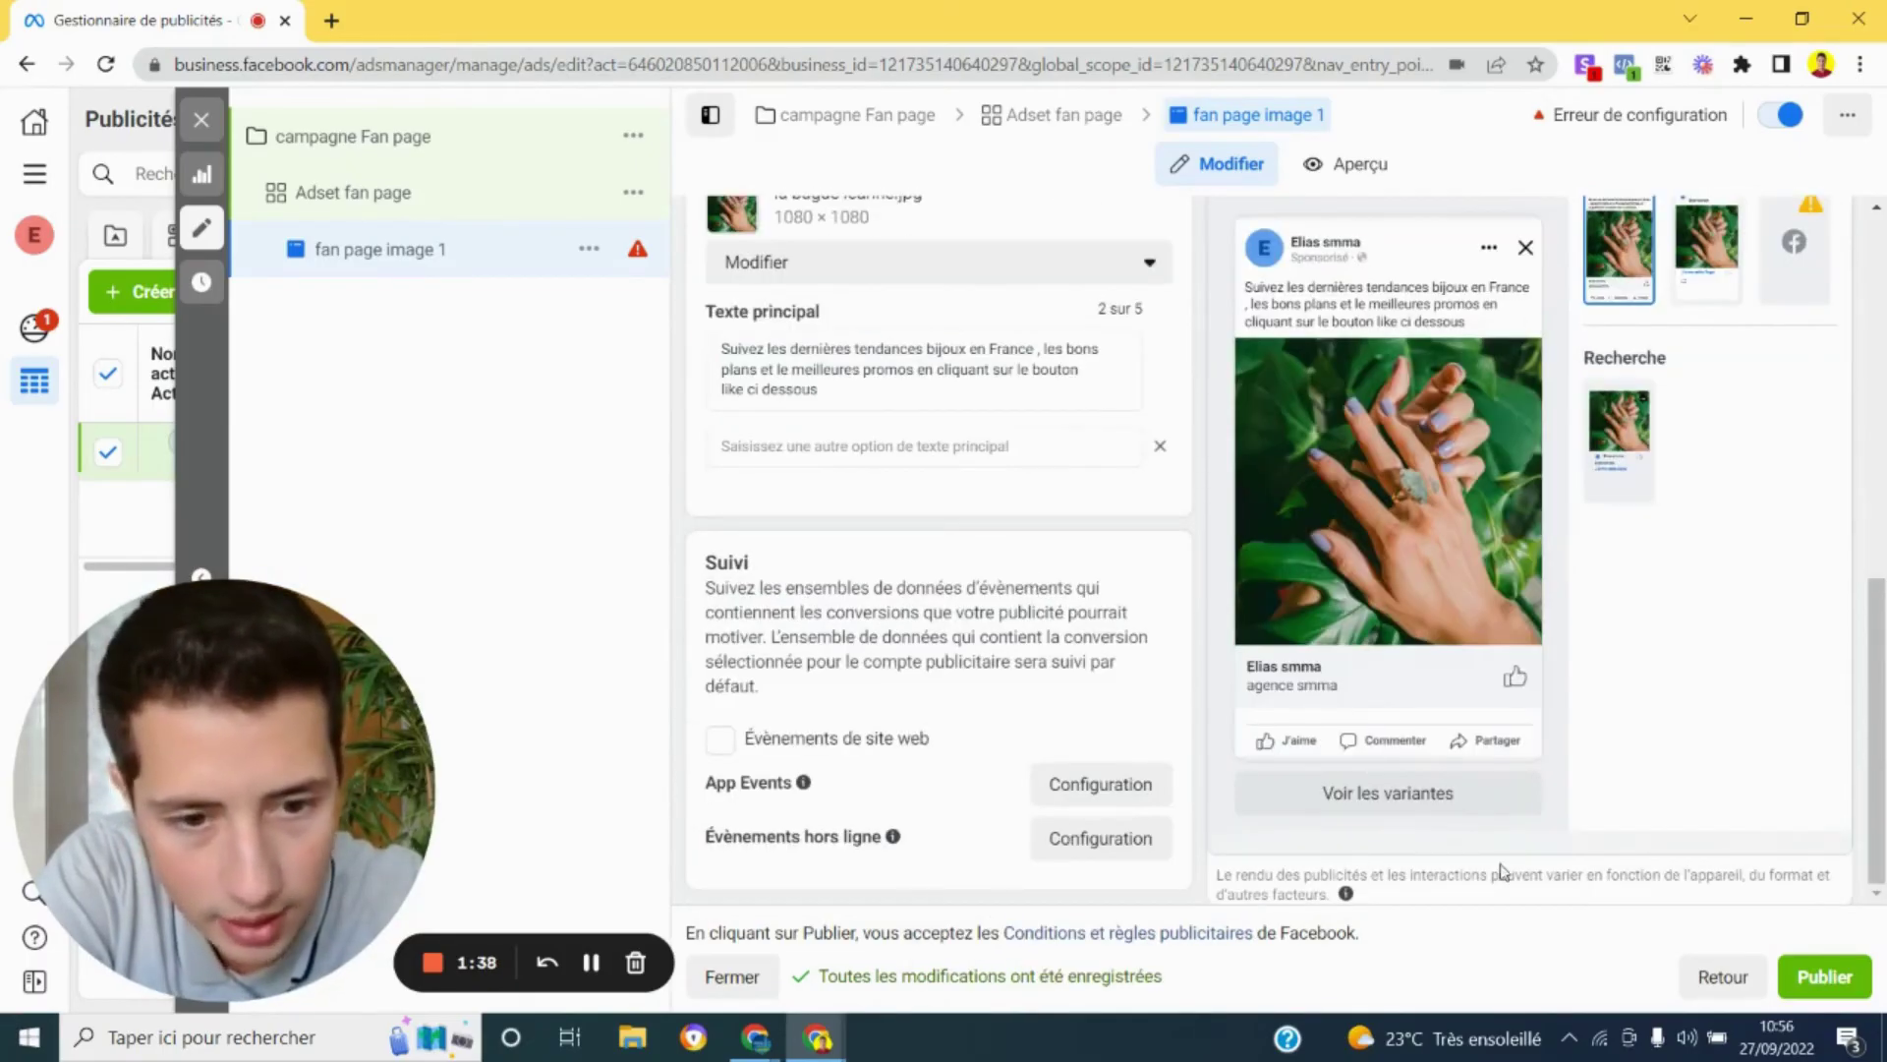